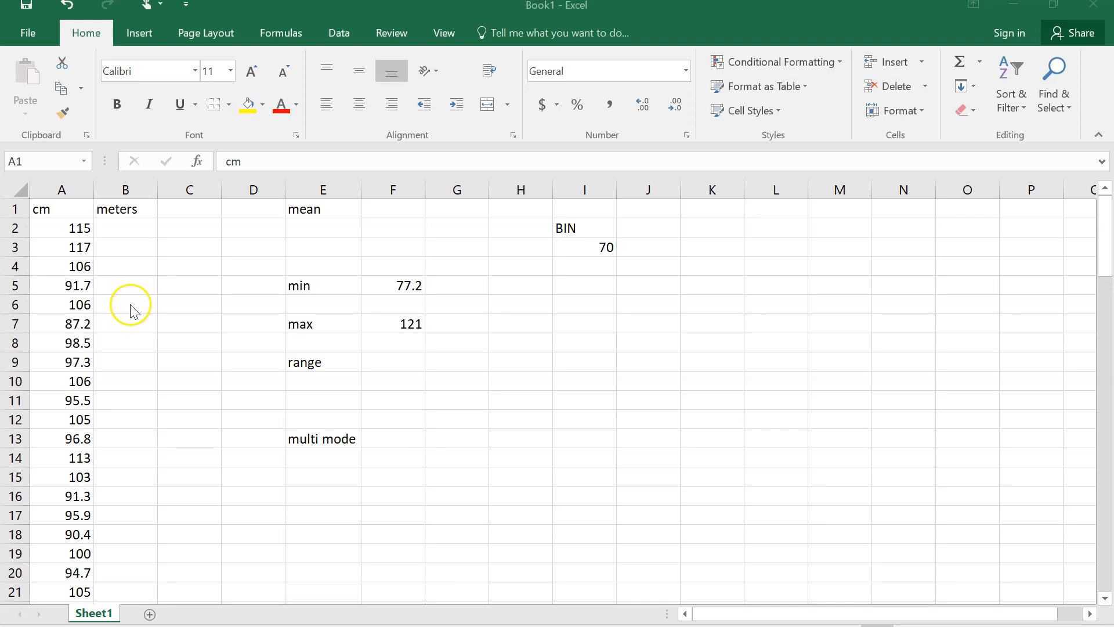
Step: Clear the existing min and max results by emptying cells F3:G12
click(391, 229)
drag(395, 248, 440, 407)
key(Delete)
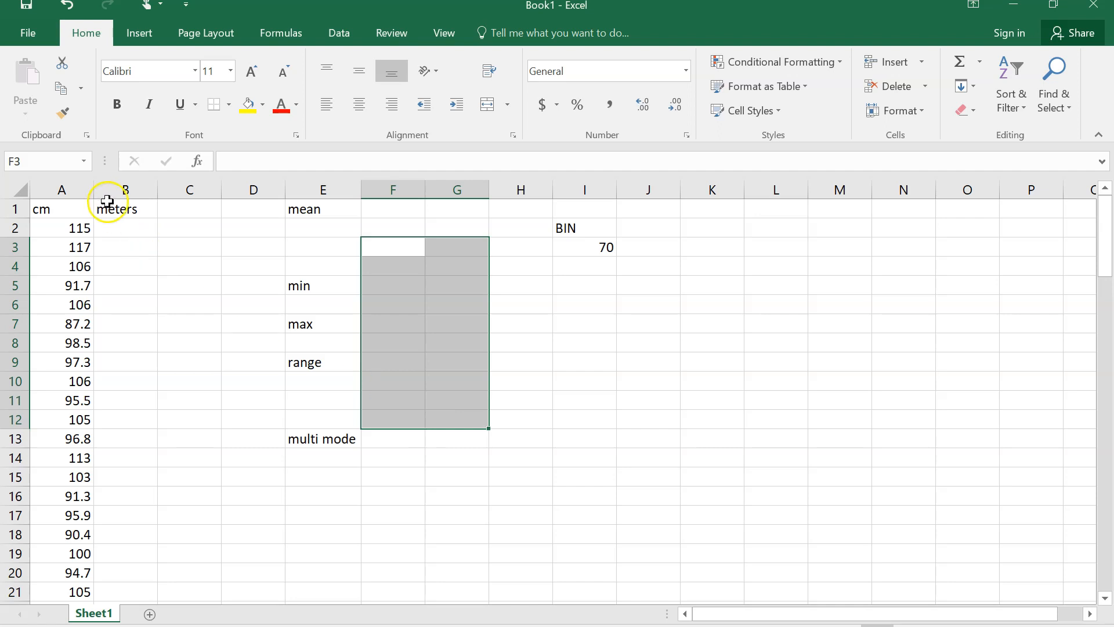
Step: Examine the cm column from its header through the last data value, selecting A2:A101 to see its extent
click(130, 227)
key(Left)
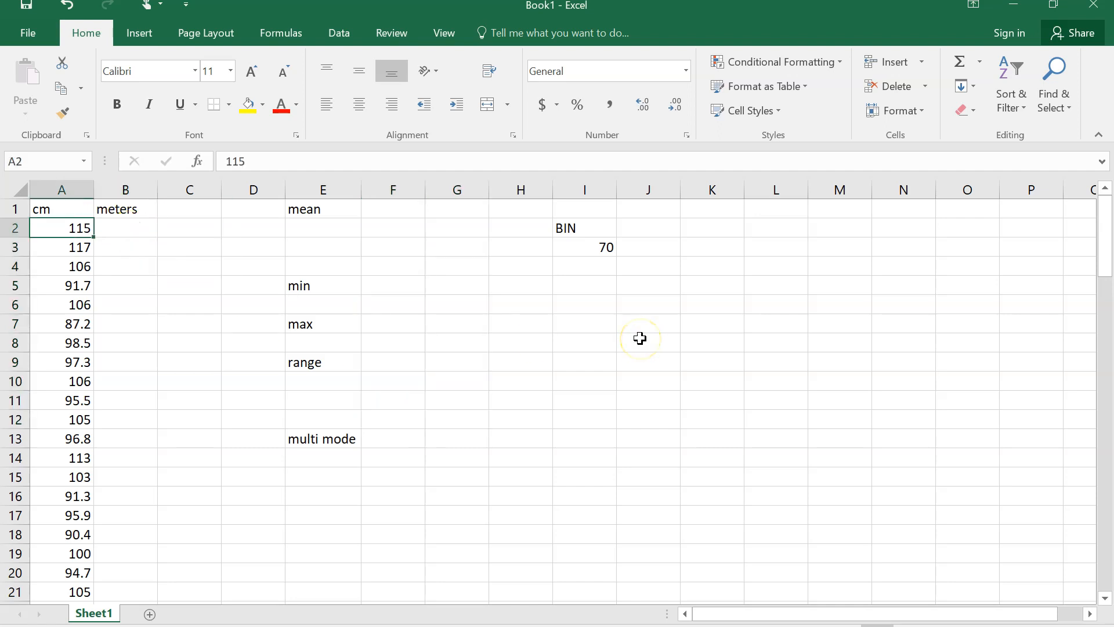
key(Up)
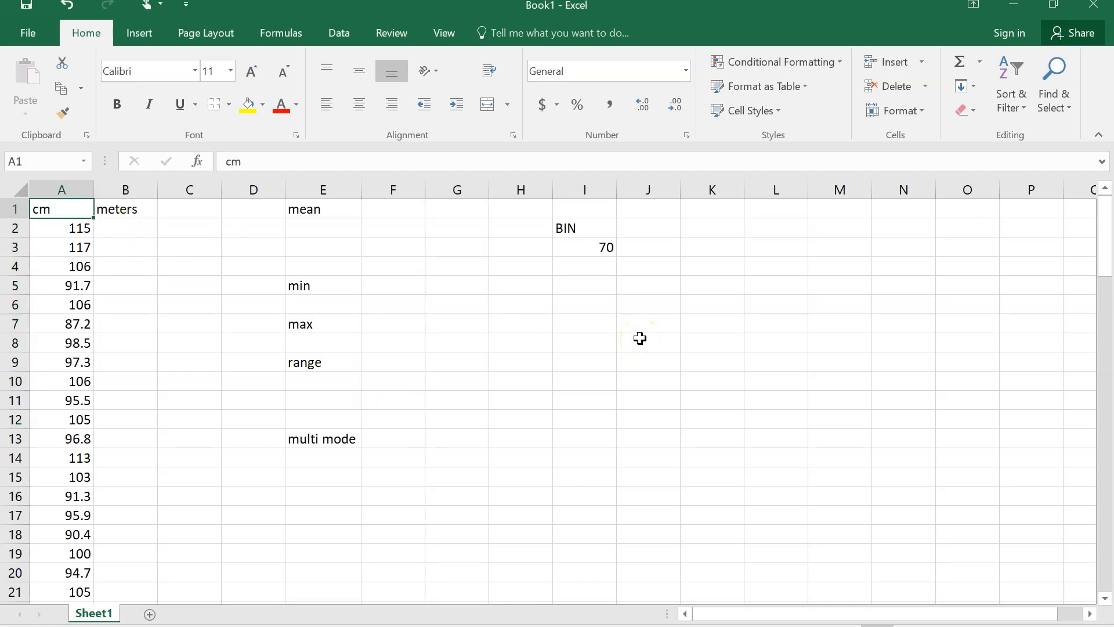
key(Down)
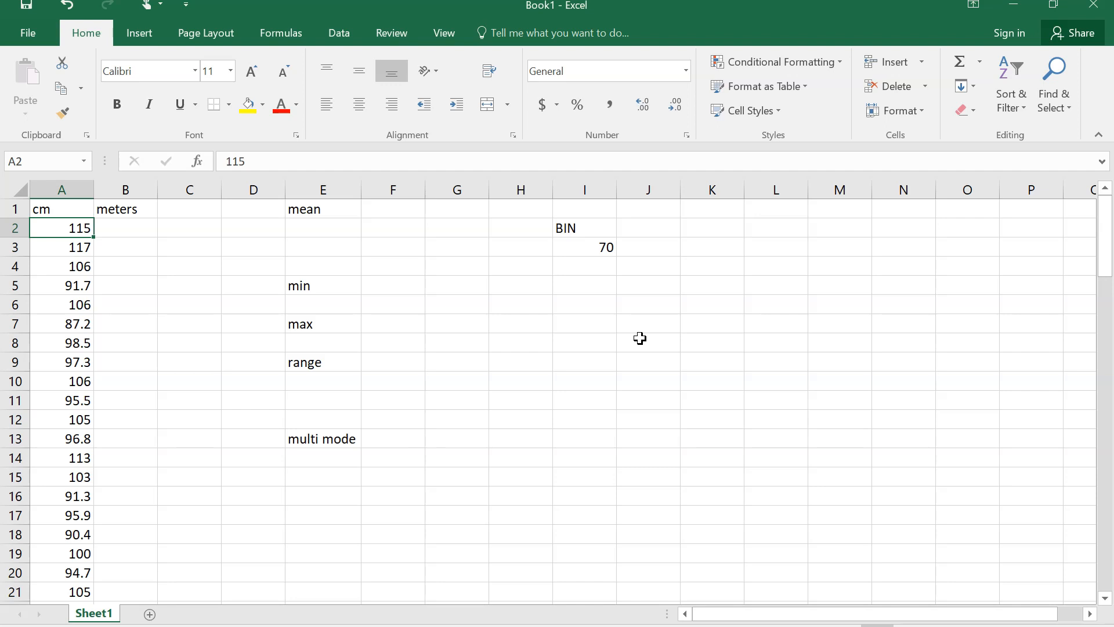
key(Up)
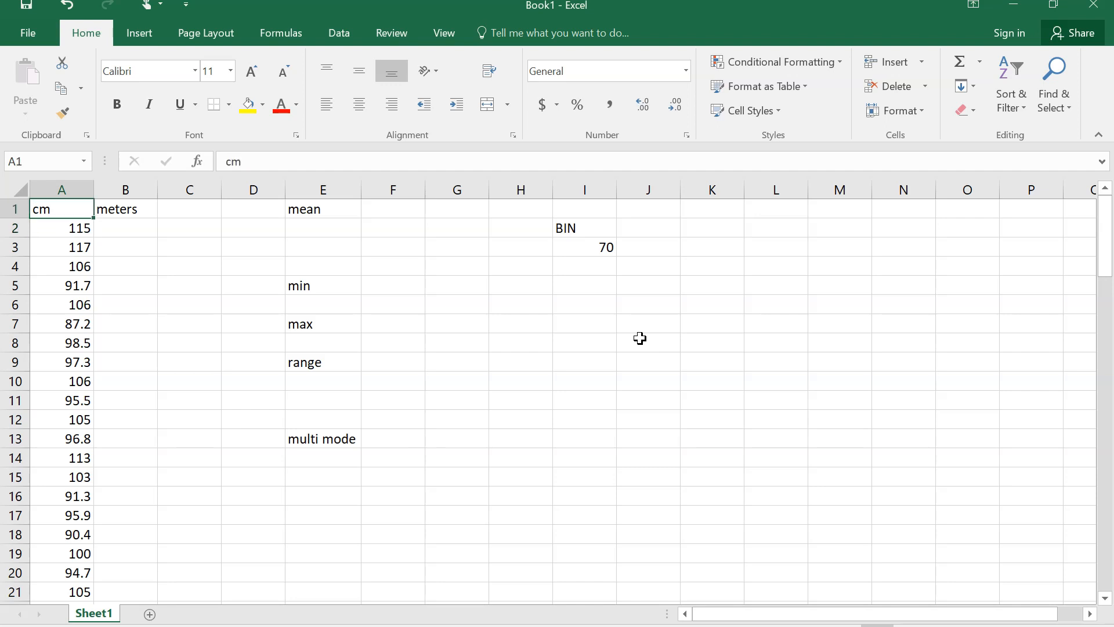
key(Down)
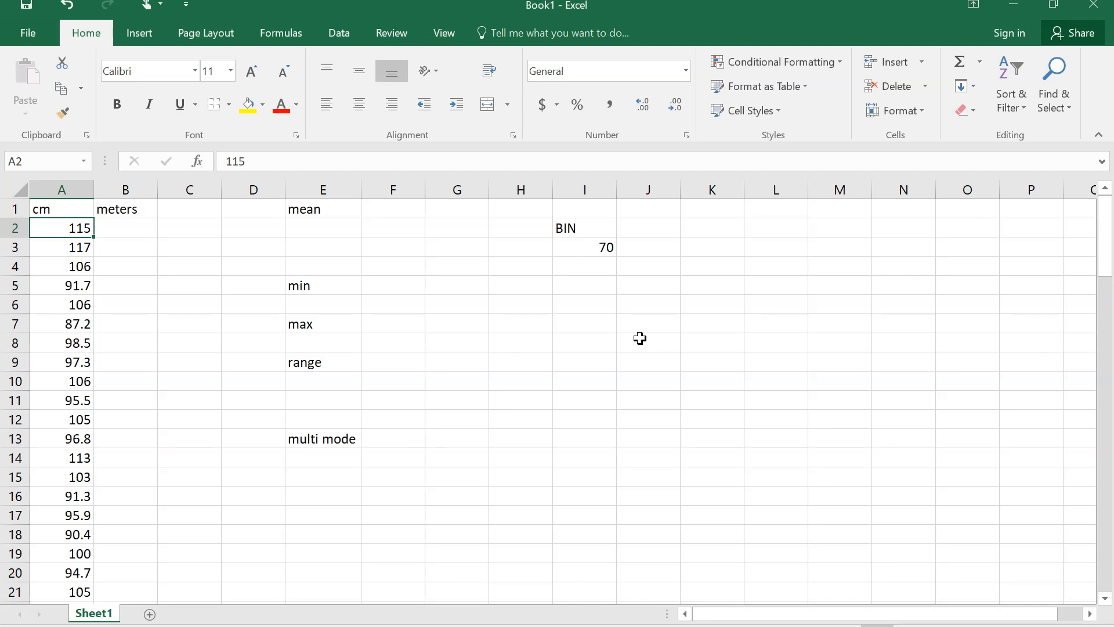
key(alt)
key(Down)
key(Down)
click(79, 227)
key(ctrl+shift+Down)
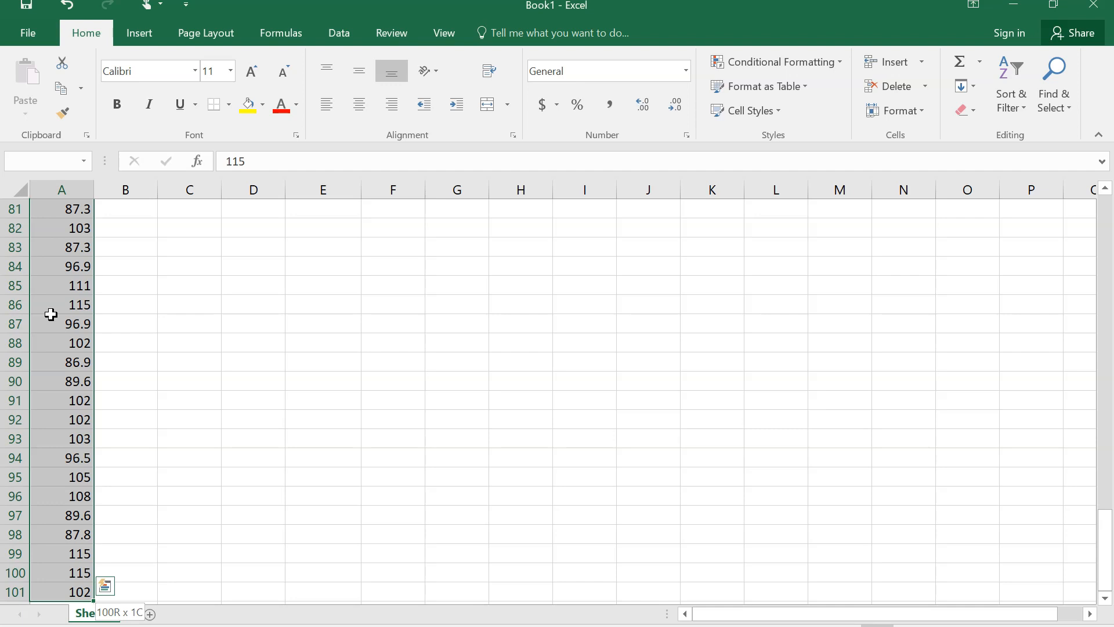
key(ctrl+Home)
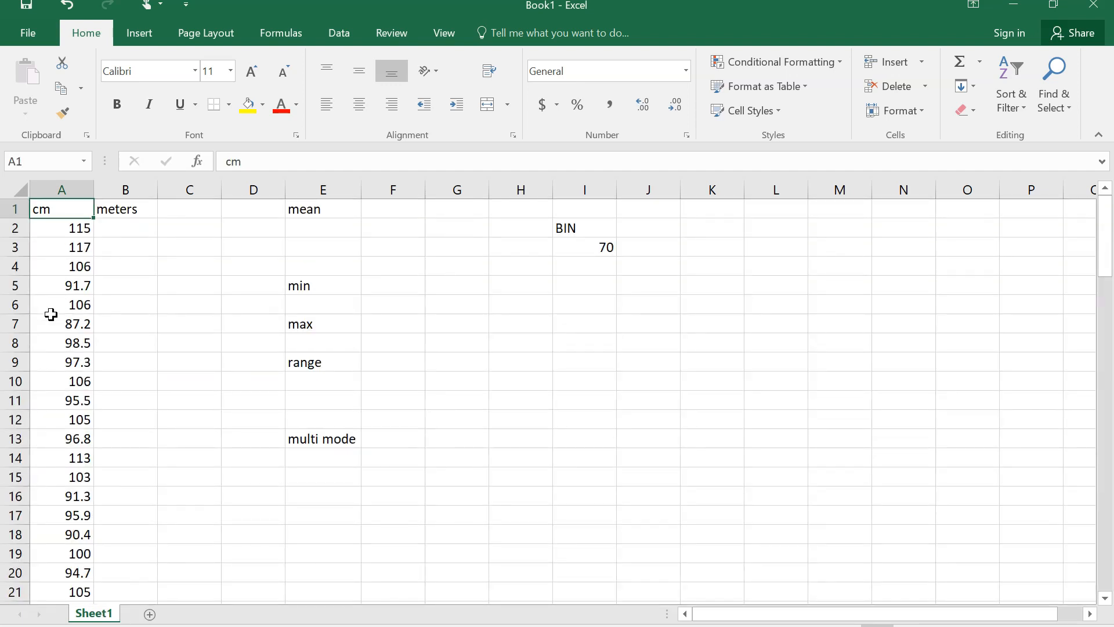
Step: Convert the first cm value to meters by entering the formula =A2/100 in B2
key(Down)
key(Up)
key(Right)
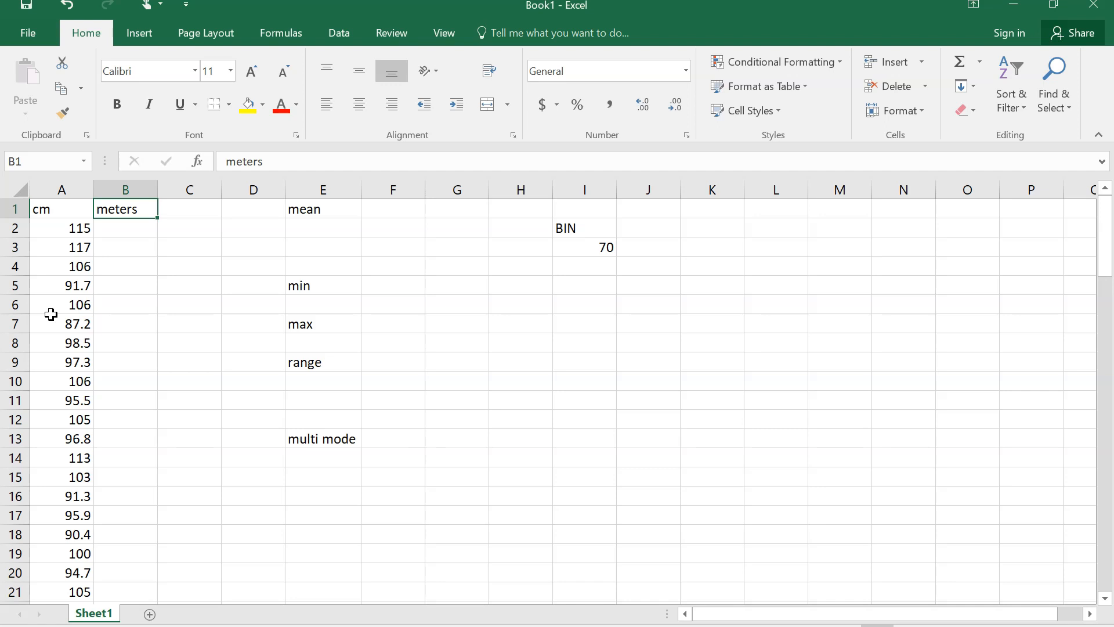
key(Left)
key(Down)
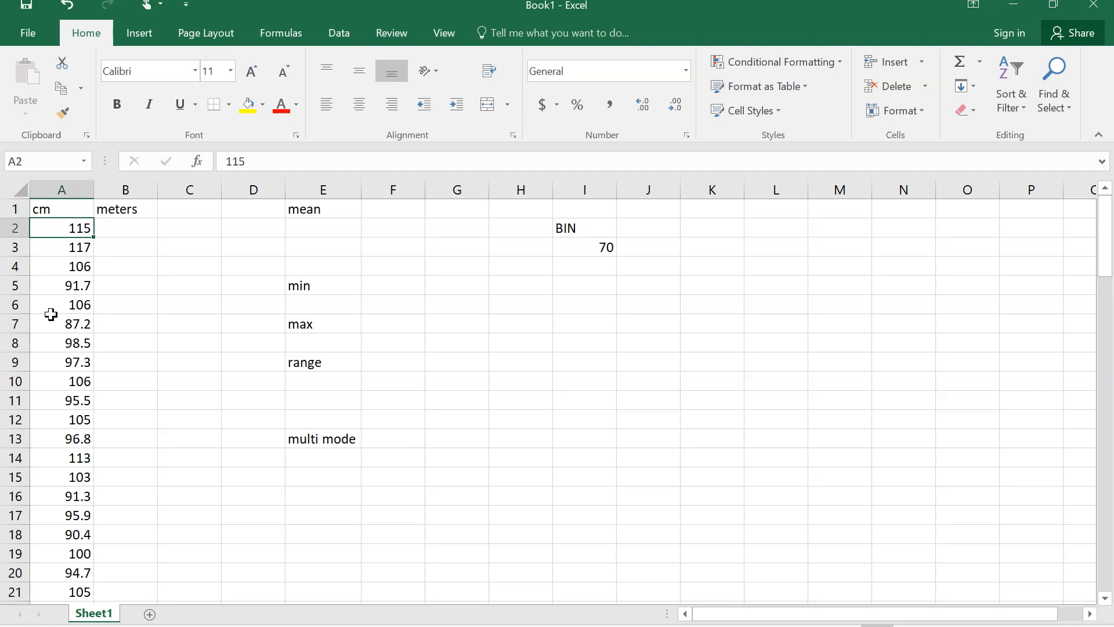
key(Up)
key(Right)
key(Down)
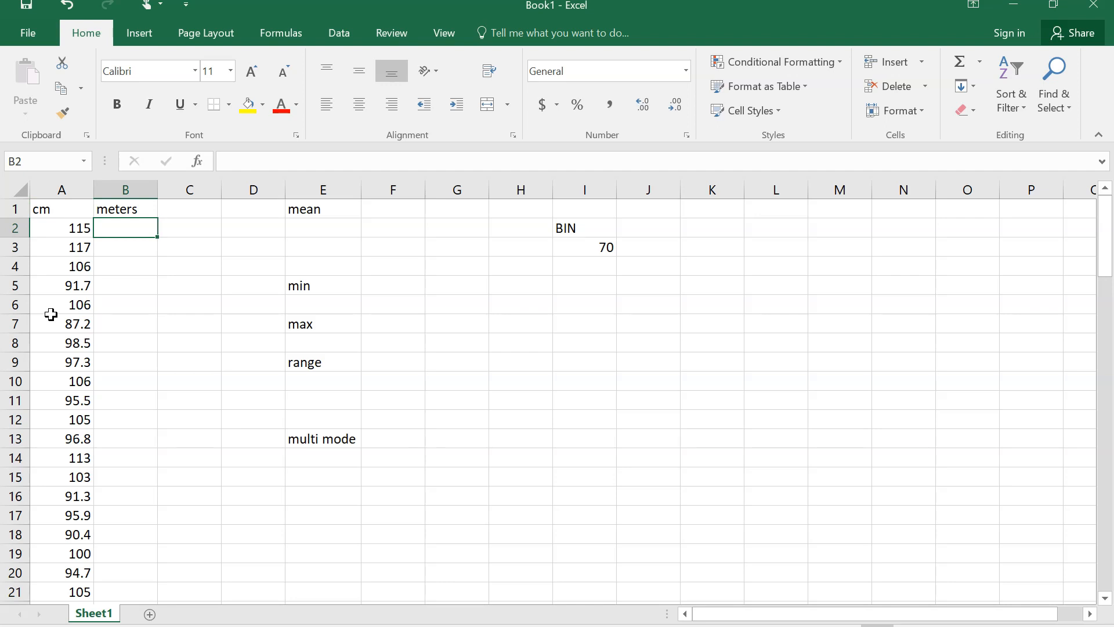
text(=)
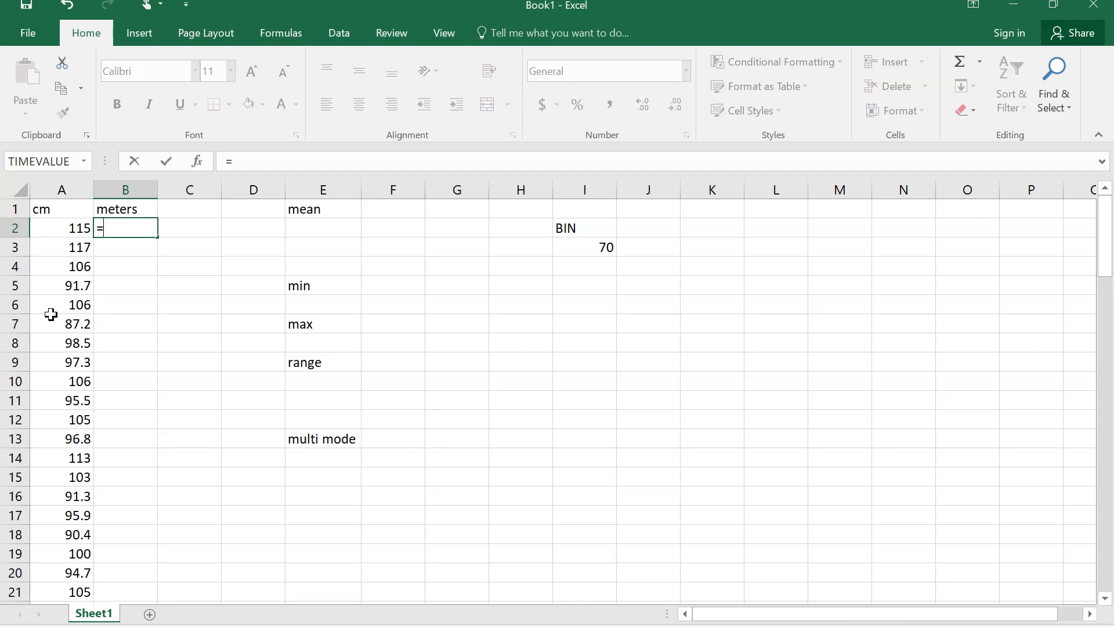
key(Left)
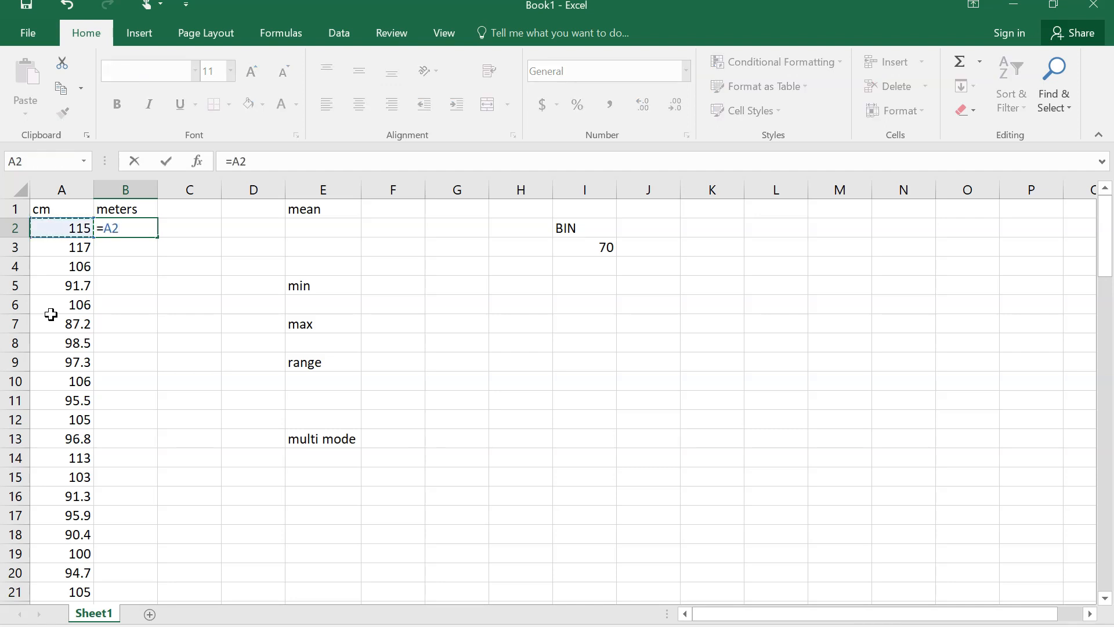
text(/100)
key(Return)
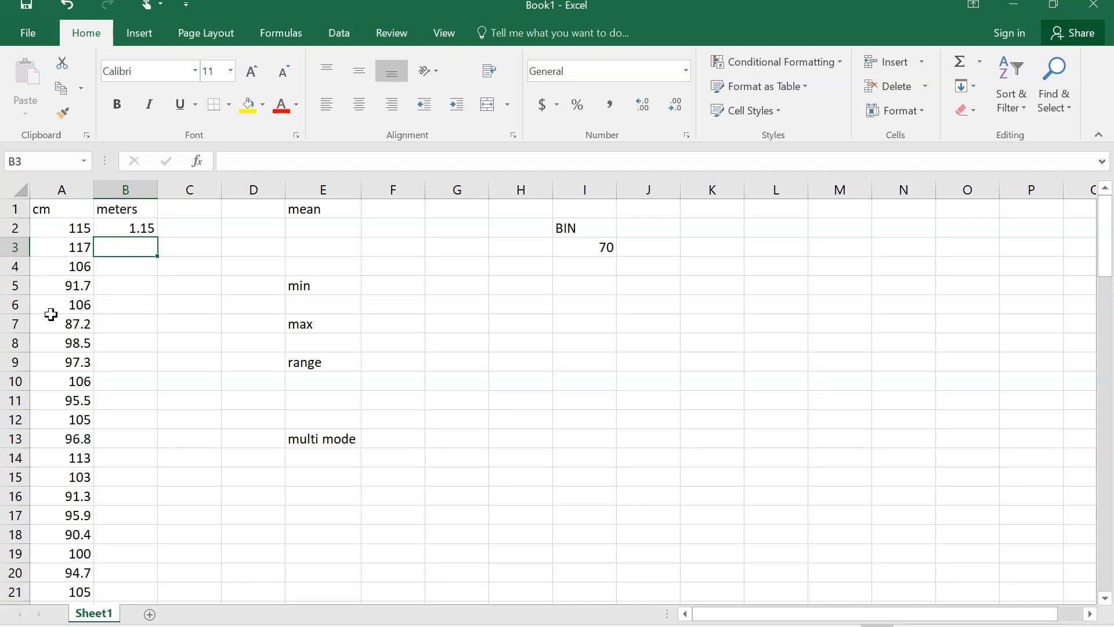
Step: Fill the B2 conversion formula down the meters column through B101 and check the copied formulas
key(Up)
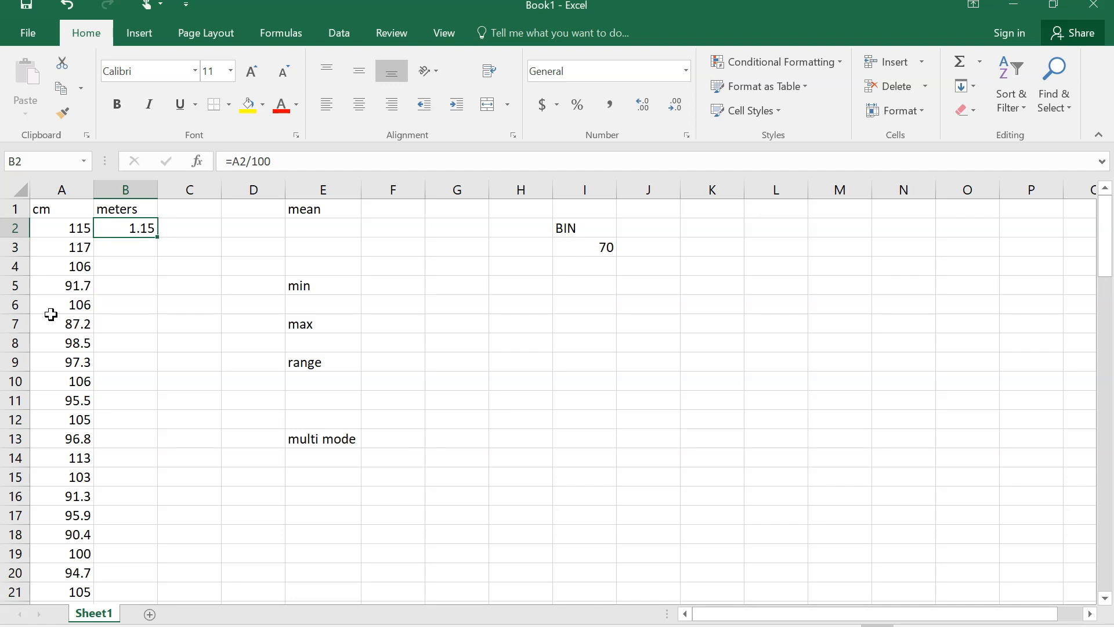
double_click(156, 237)
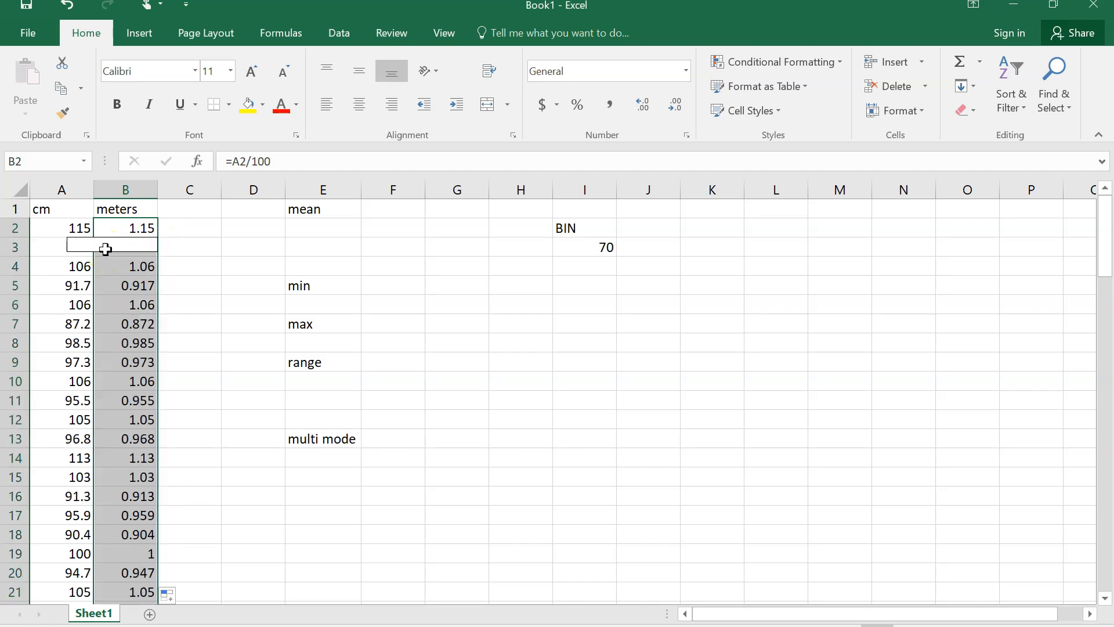
click(105, 249)
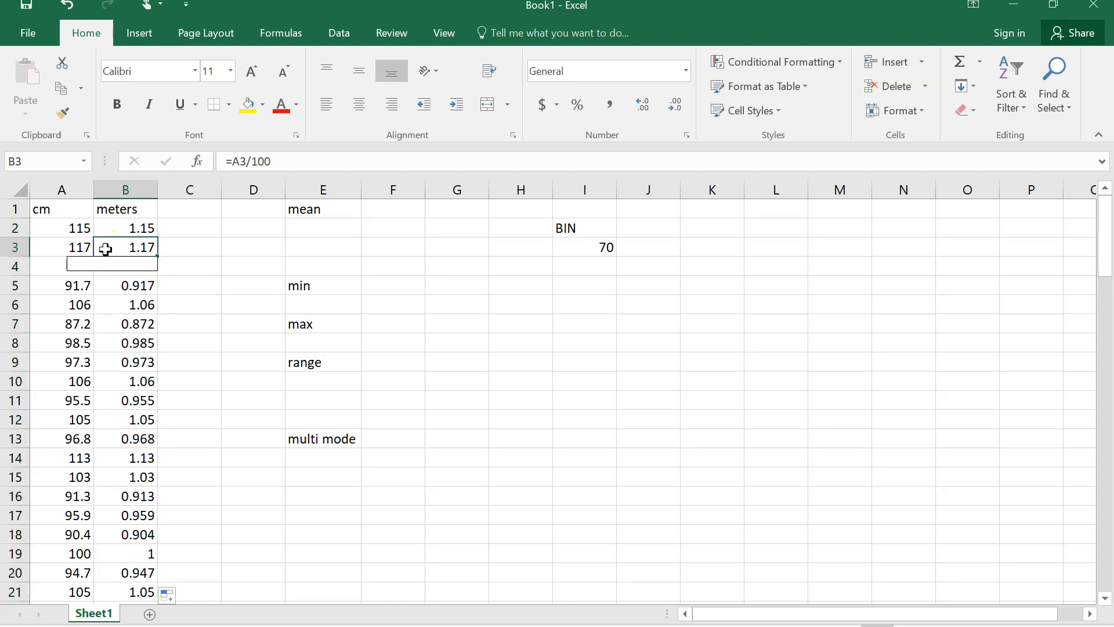
key(Up)
key(ctrl+Down)
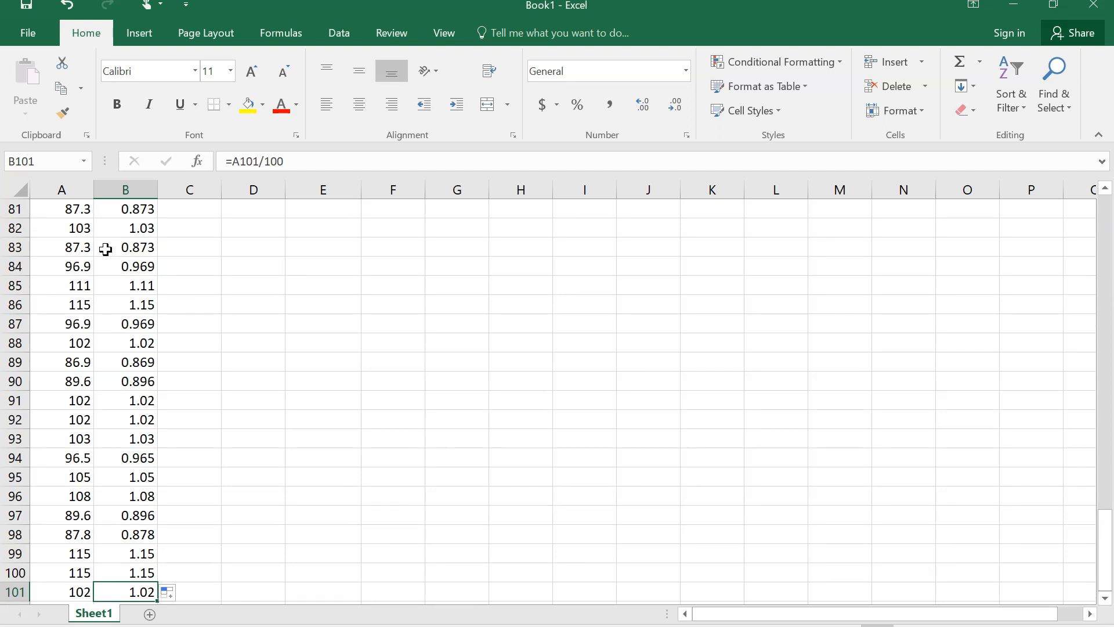
key(ctrl+Up)
key(Down)
key(Up)
key(Down)
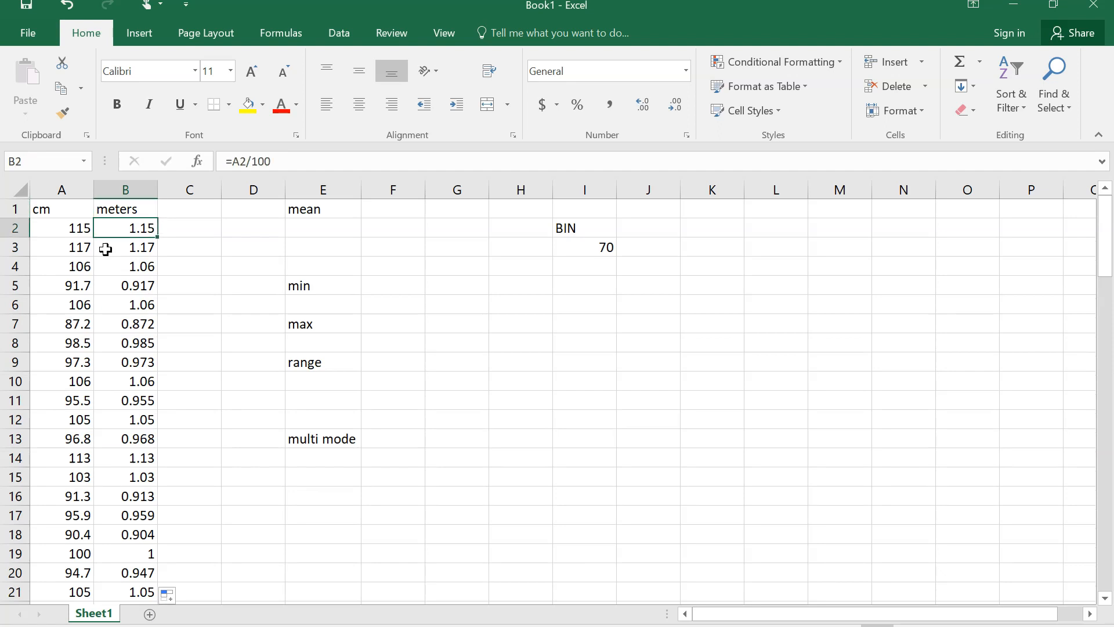
Step: Calculate the mean of the meters data in F1 with =AVERAGE(B2:B101)
key(Right)
key(Up)
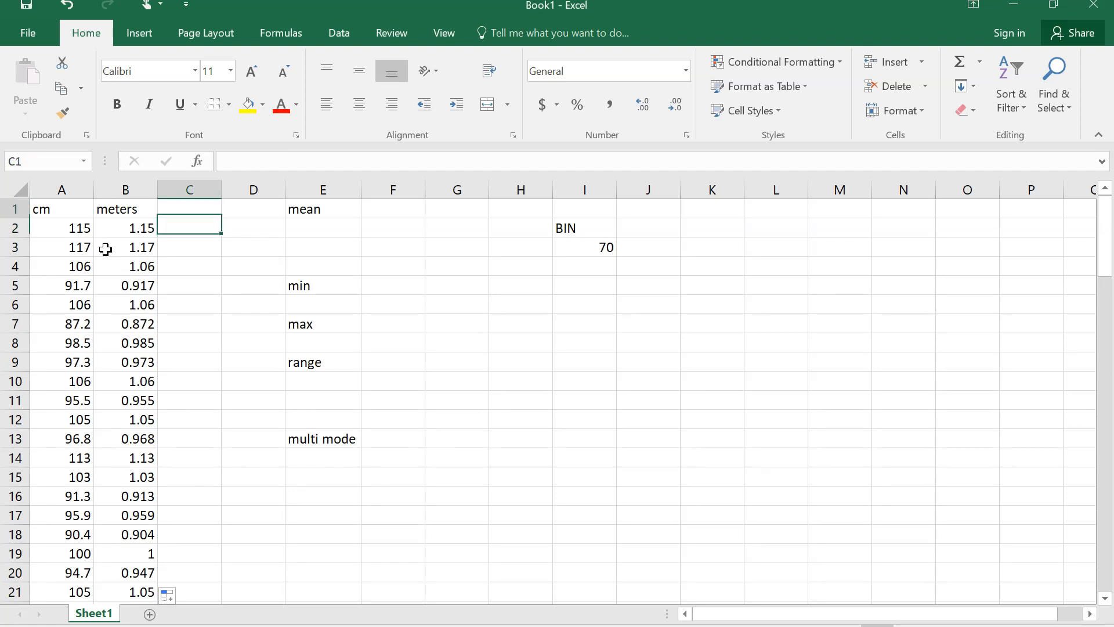
key(Right)
key(Right)
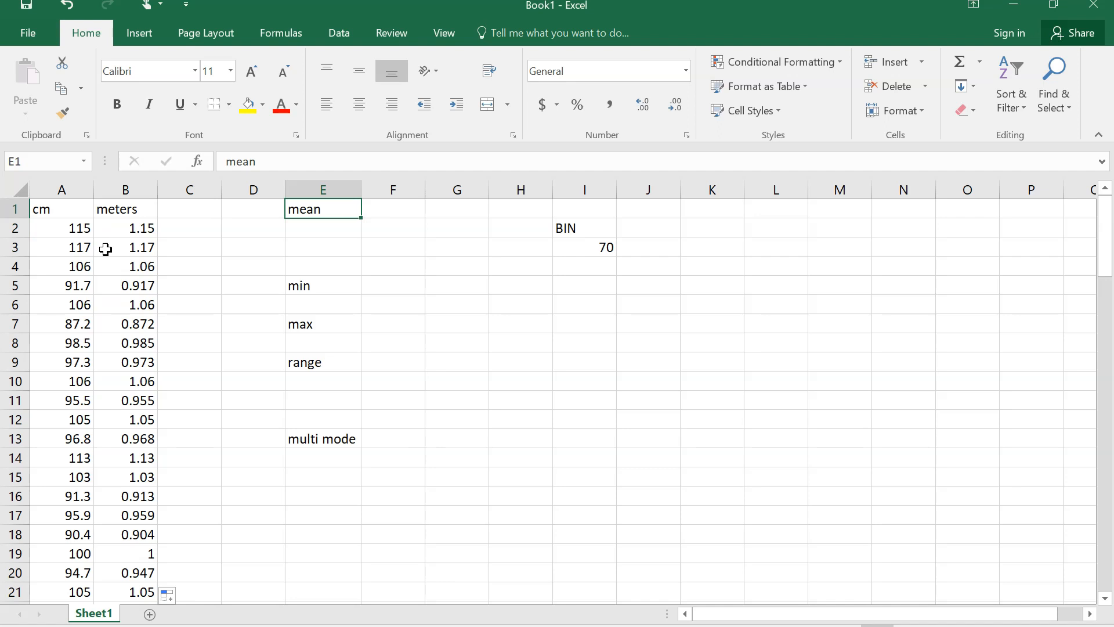
key(Right)
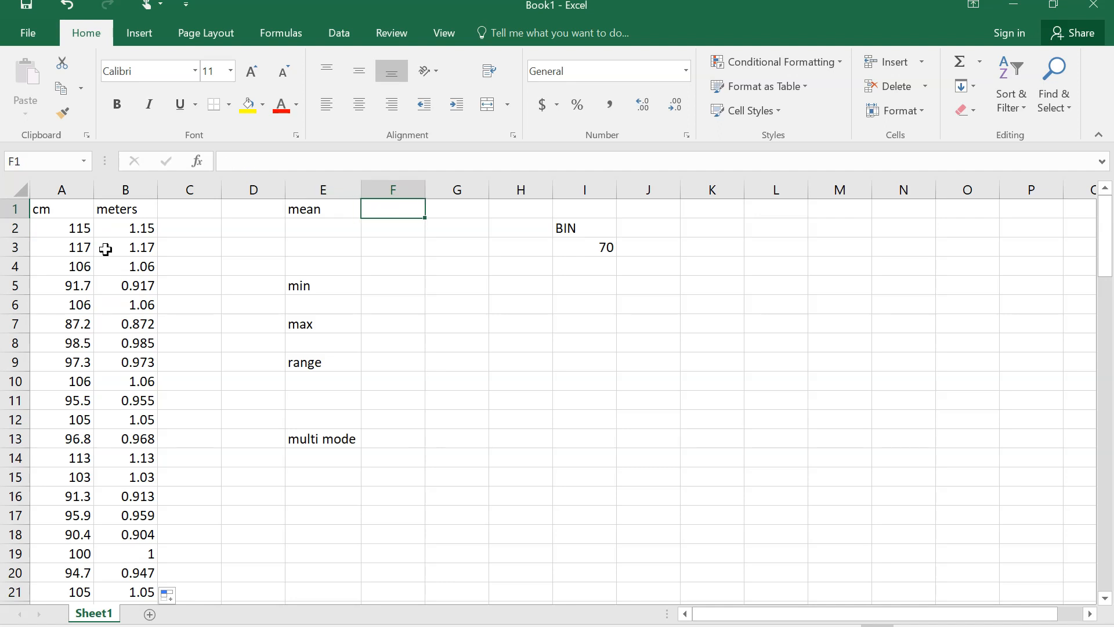
text(=average()
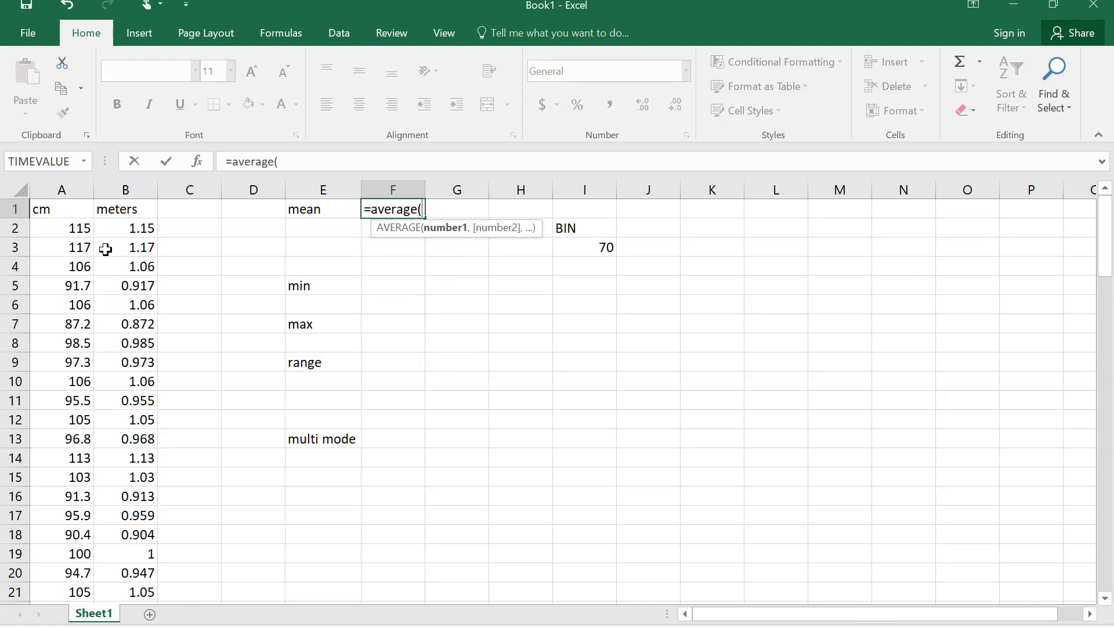
key(Left)
key(Left)
key(Left)
key(Left)
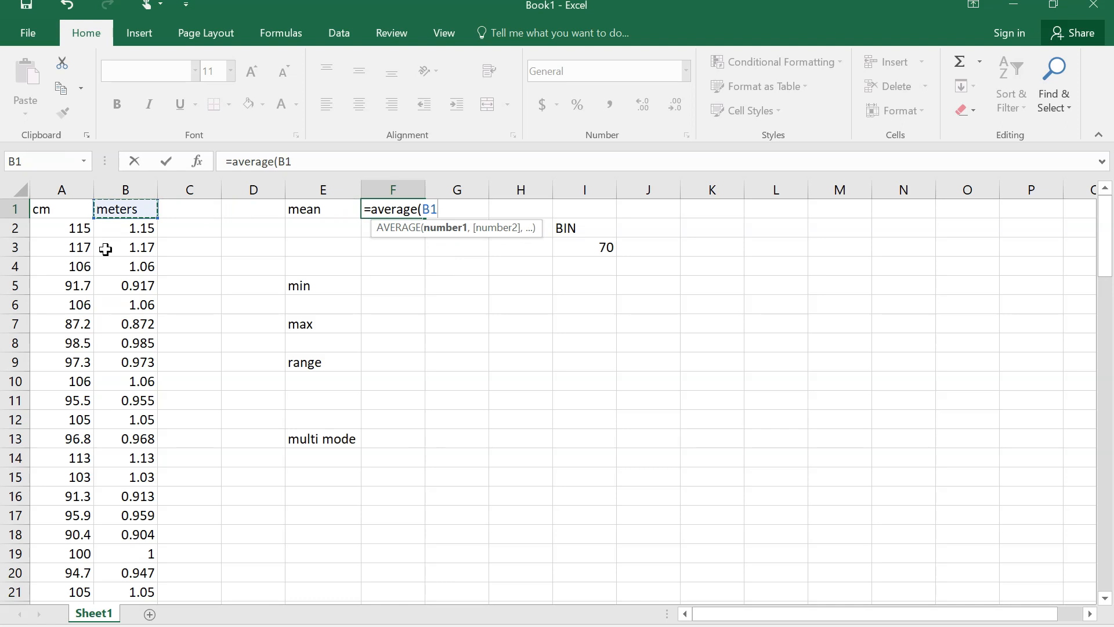
key(Down)
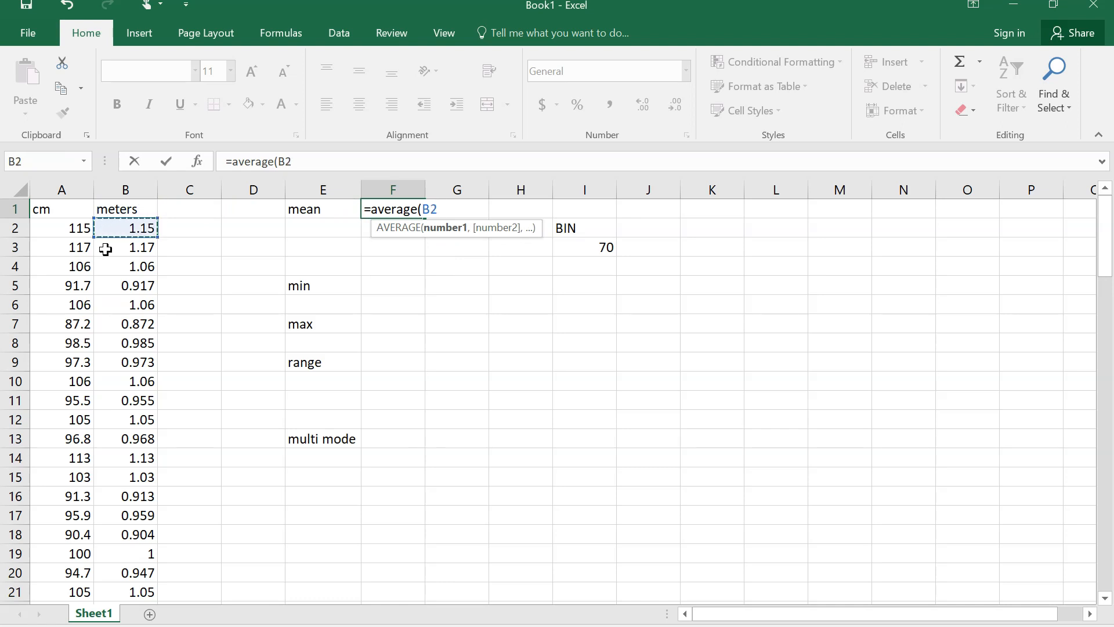
key(ctrl+shift+Down)
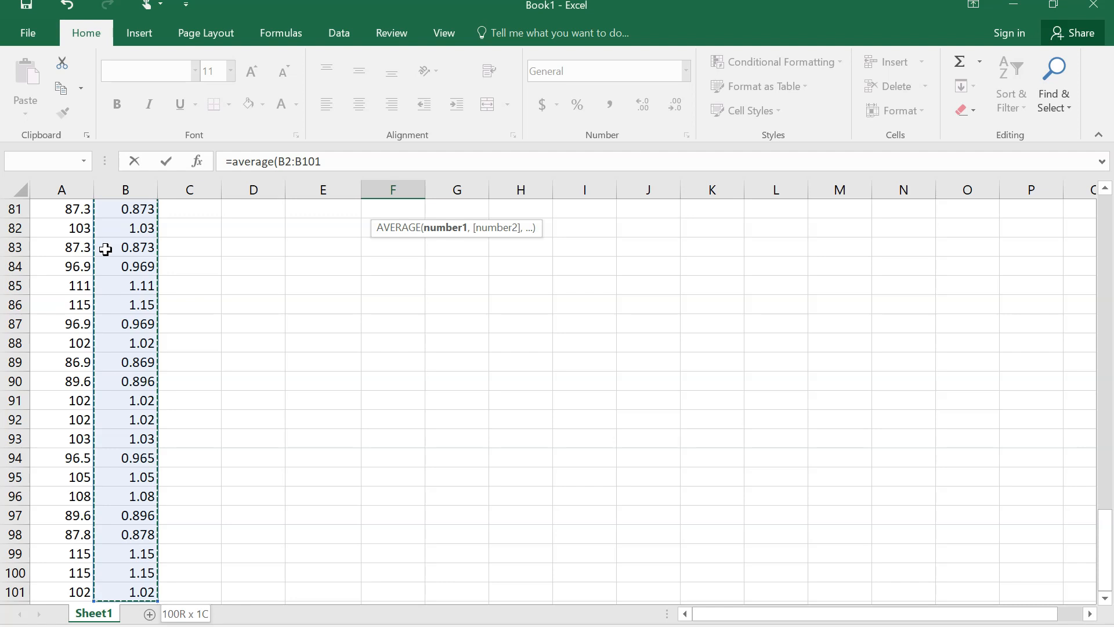
text())
key(Return)
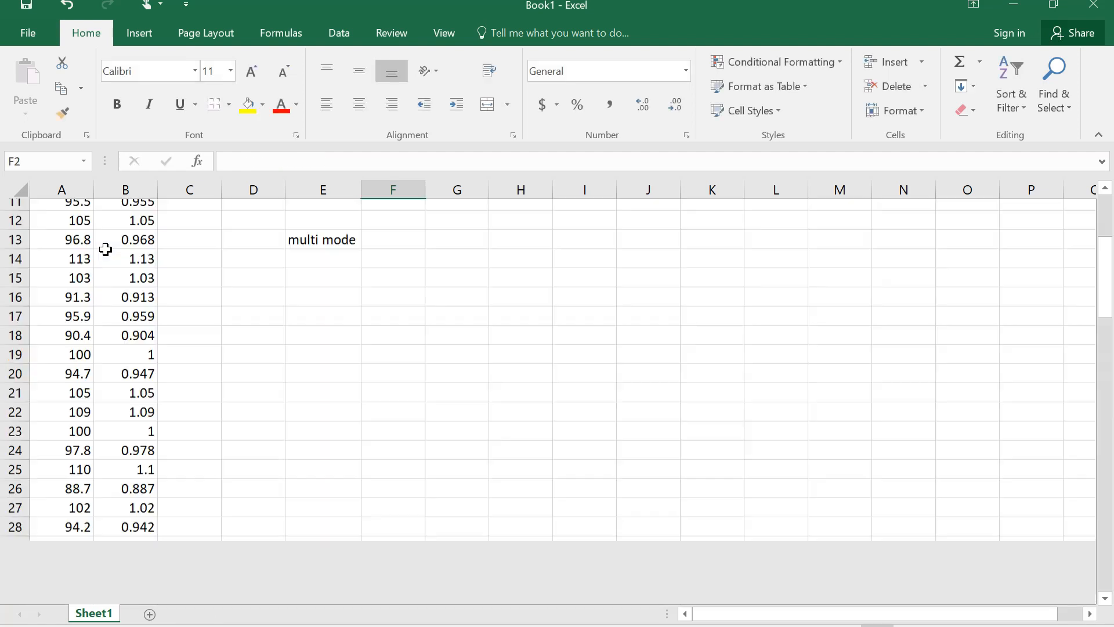
key(Up)
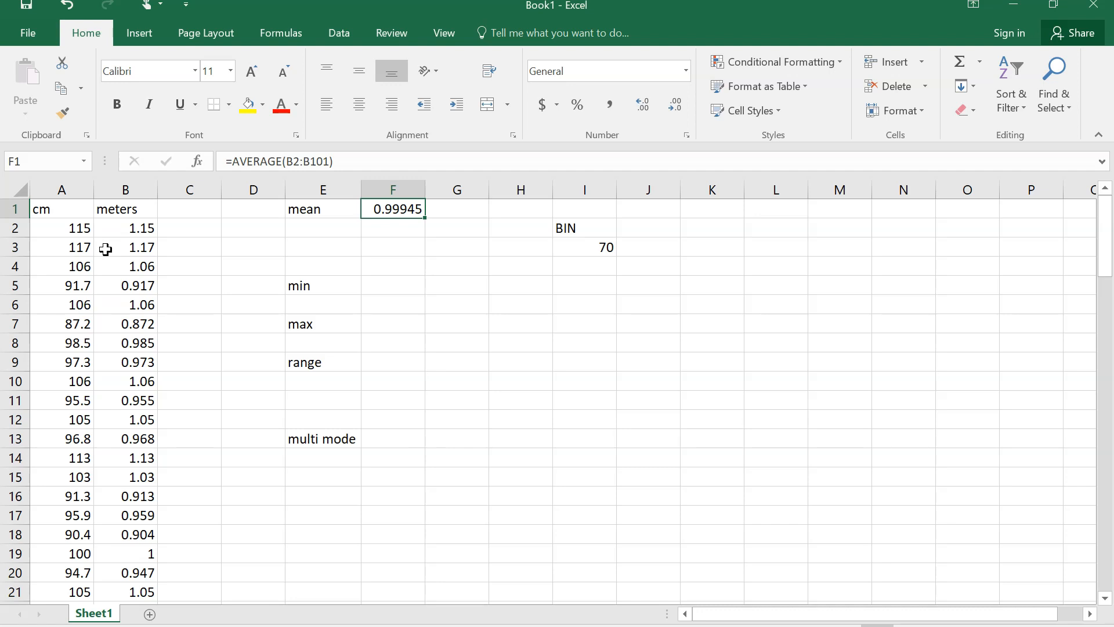
Step: Calculate the minimum of the meters data in F5 with =MIN(B2:B101)
key(Down)
key(Down)
key(Down)
key(Down)
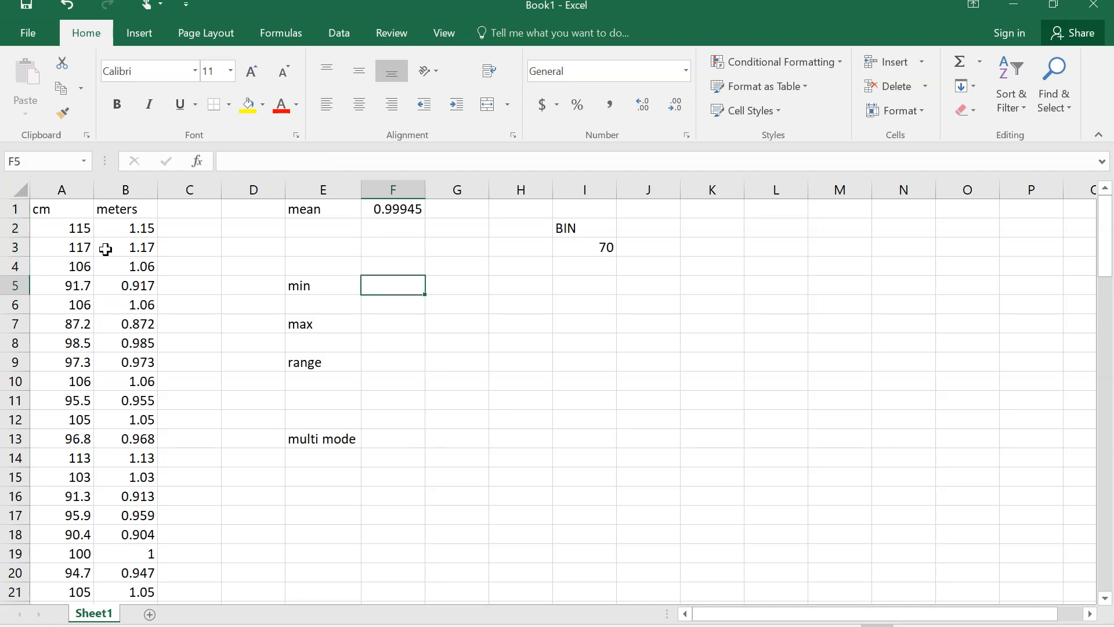
text(=min()
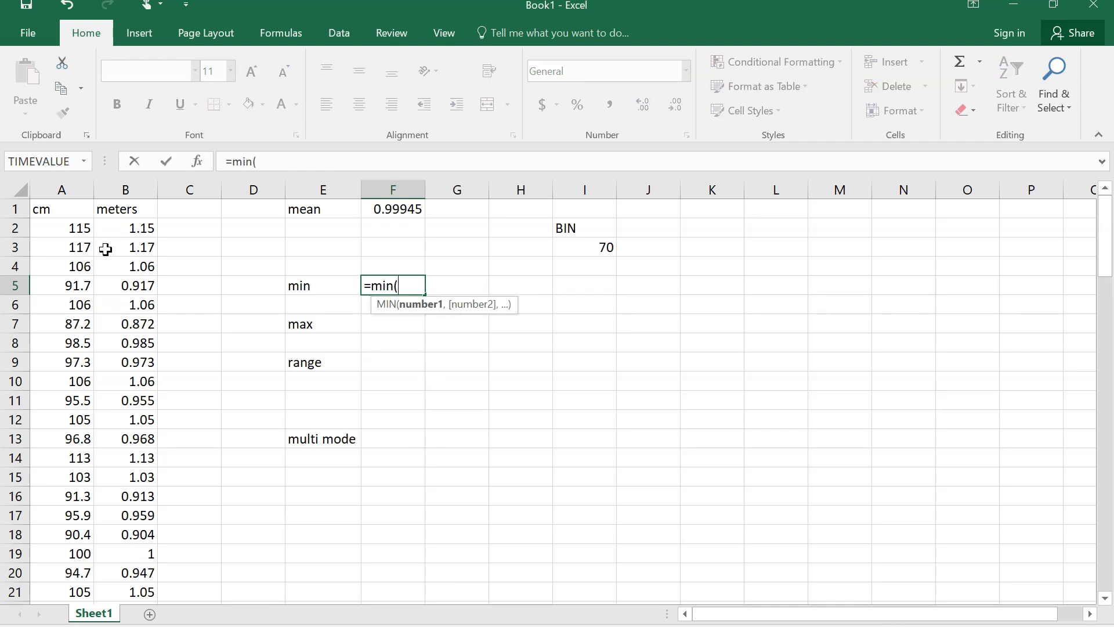
key(Left)
key(Left)
key(Left)
key(Left)
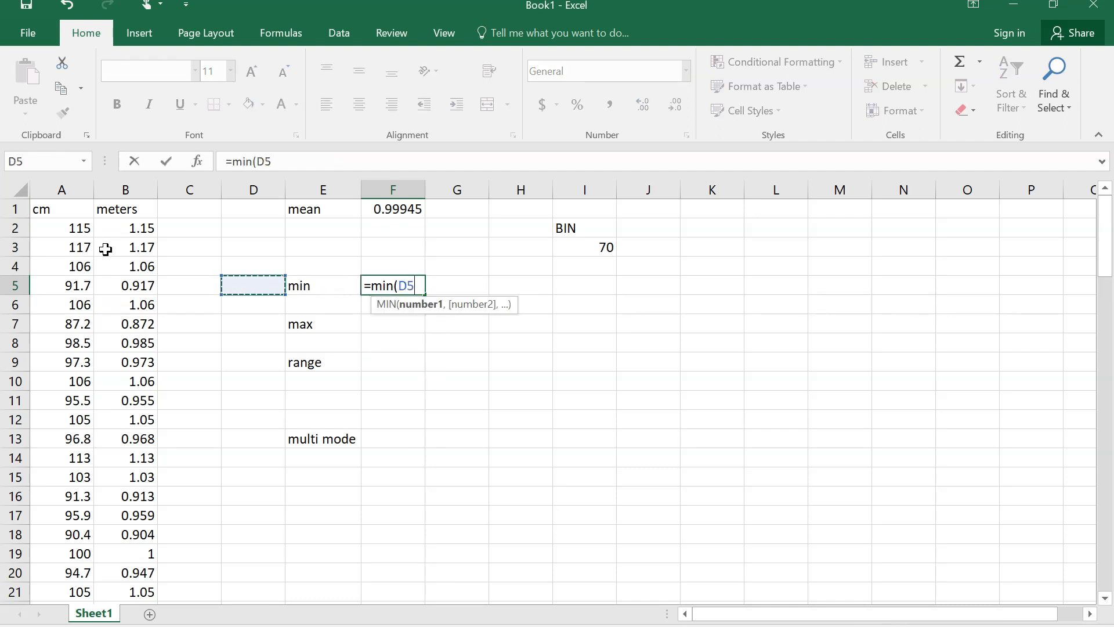
key(Up)
key(Up)
key(Up)
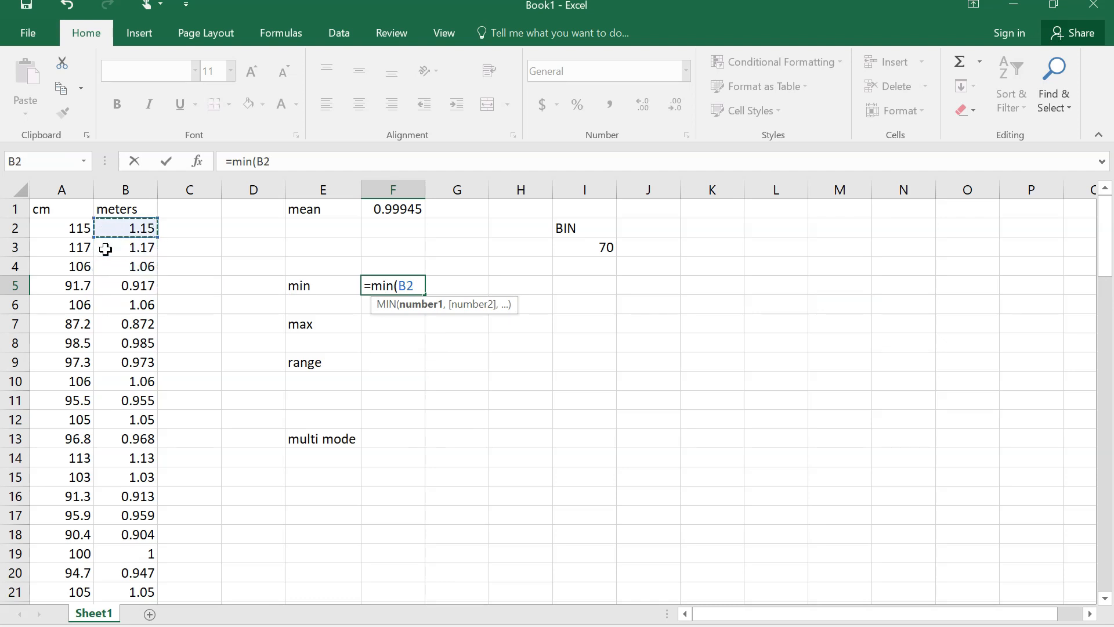
key(ctrl+shift+Down)
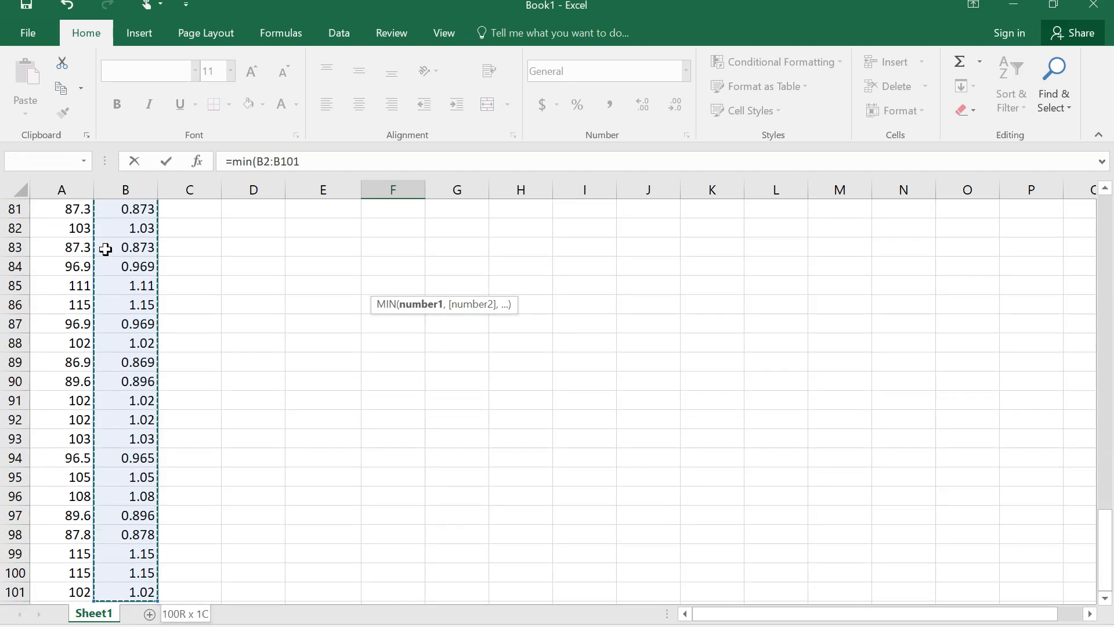
text())
key(Return)
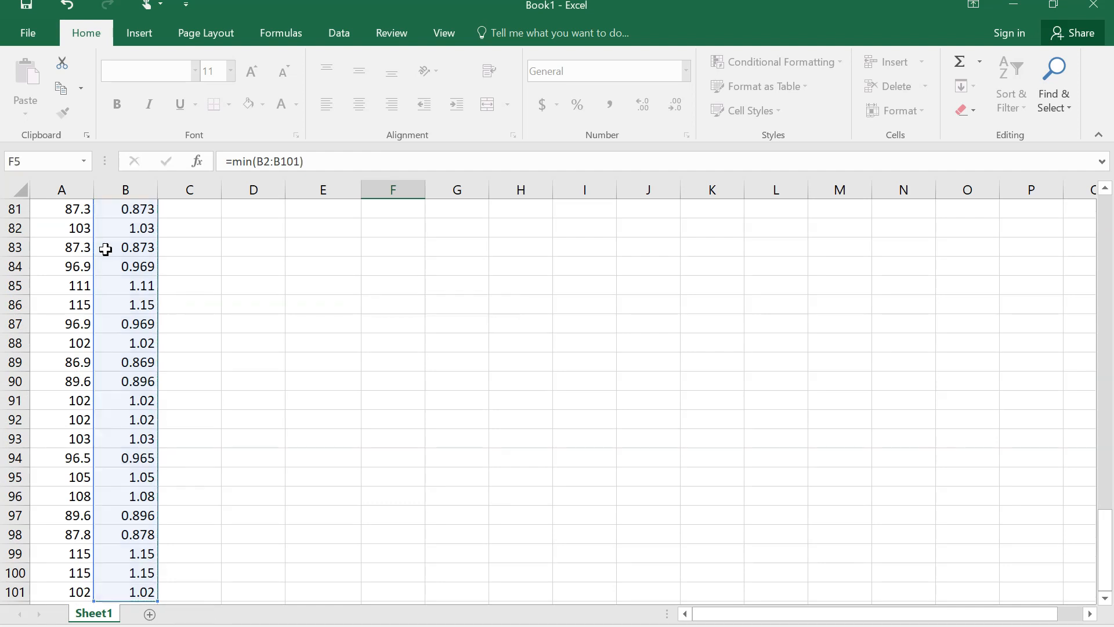
key(Up)
key(Up)
key(Up)
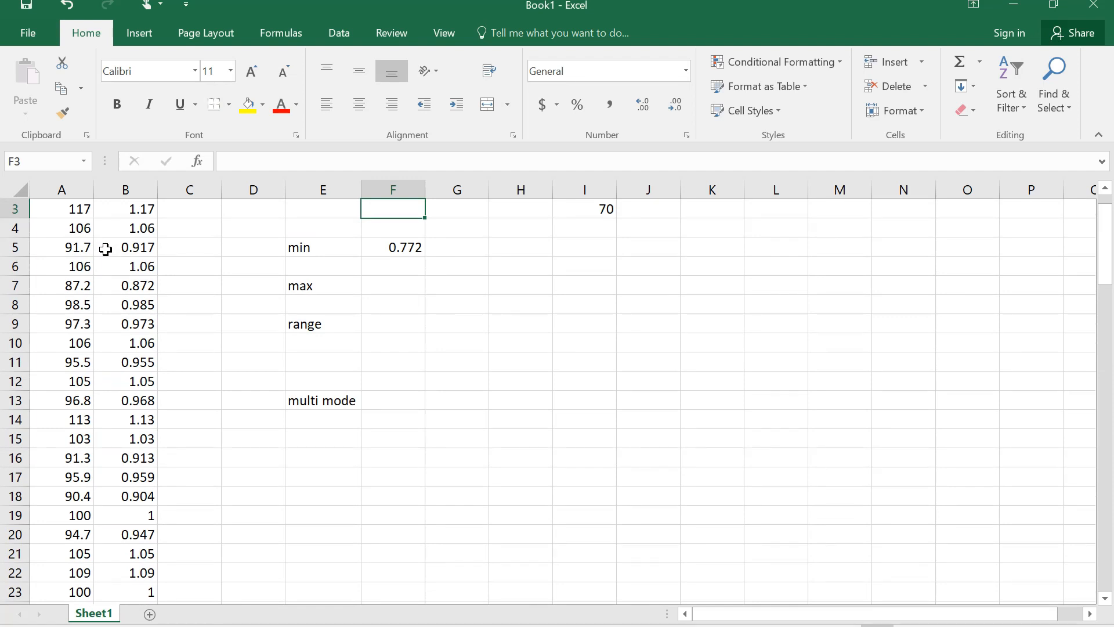
Step: Calculate the maximum of the meters data in F7 with =MAX(B2:B101)
key(Down)
key(Down)
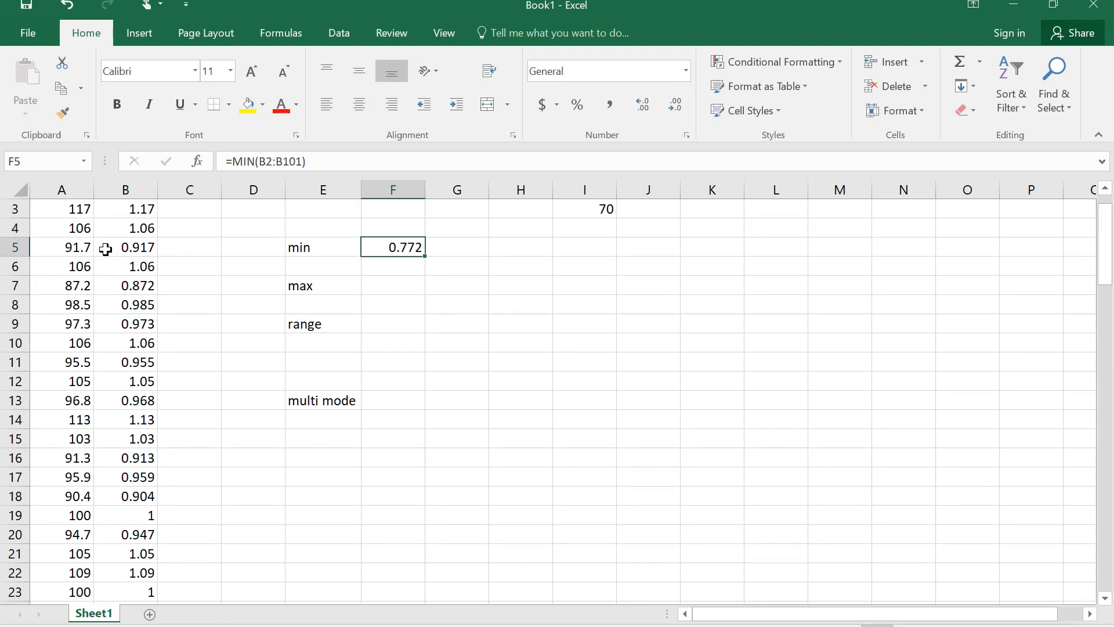
key(Down)
key(Down)
key(Up)
key(Up)
key(Down)
key(Down)
text(=max)
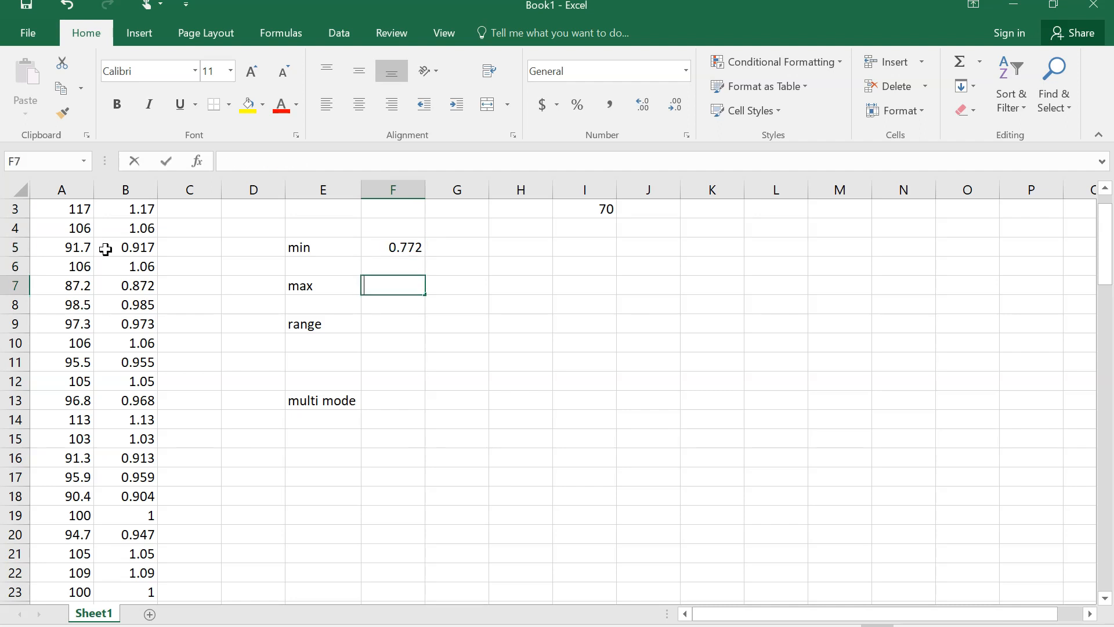
text(()
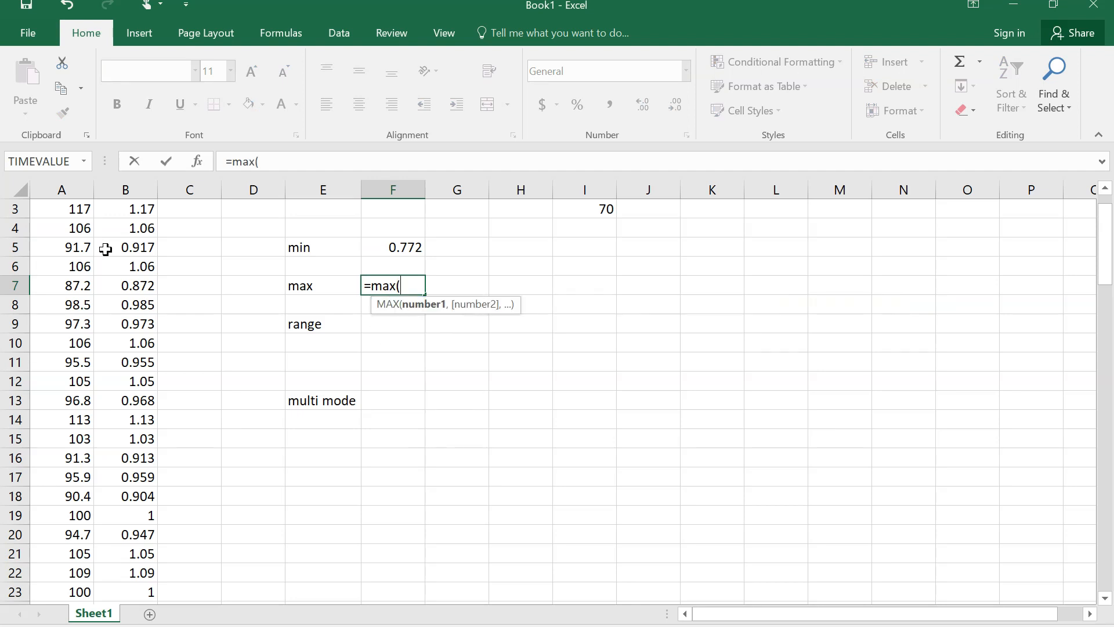
key(Left)
key(Left)
key(Left)
key(Left)
key(Up)
key(Up)
key(Up)
key(Up)
key(Up)
key(Up)
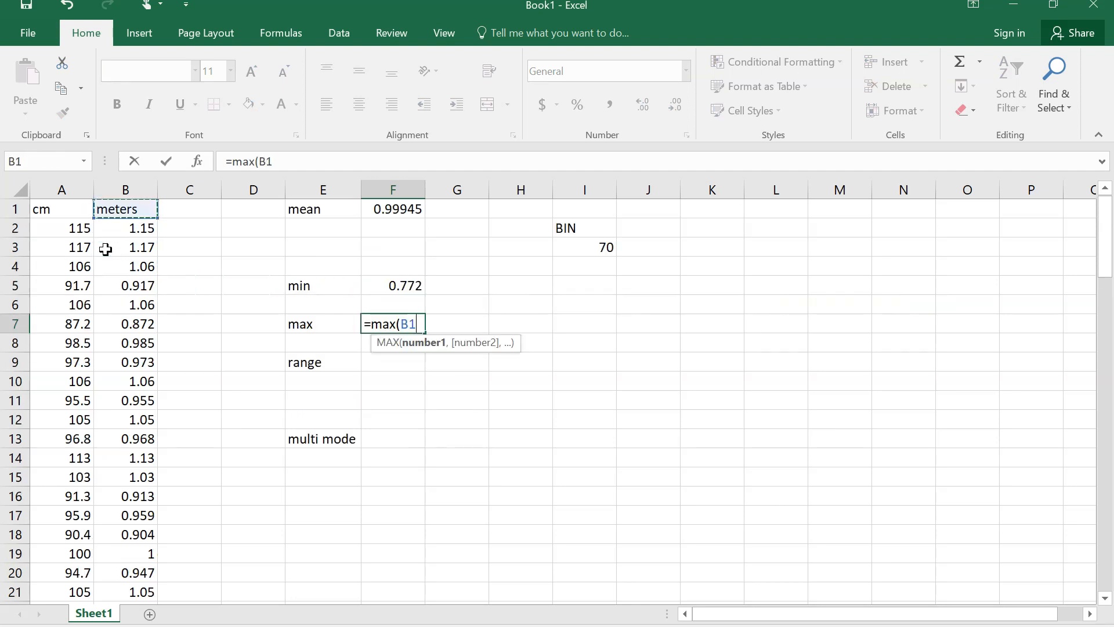
key(Down)
key(ctrl+shift+Down)
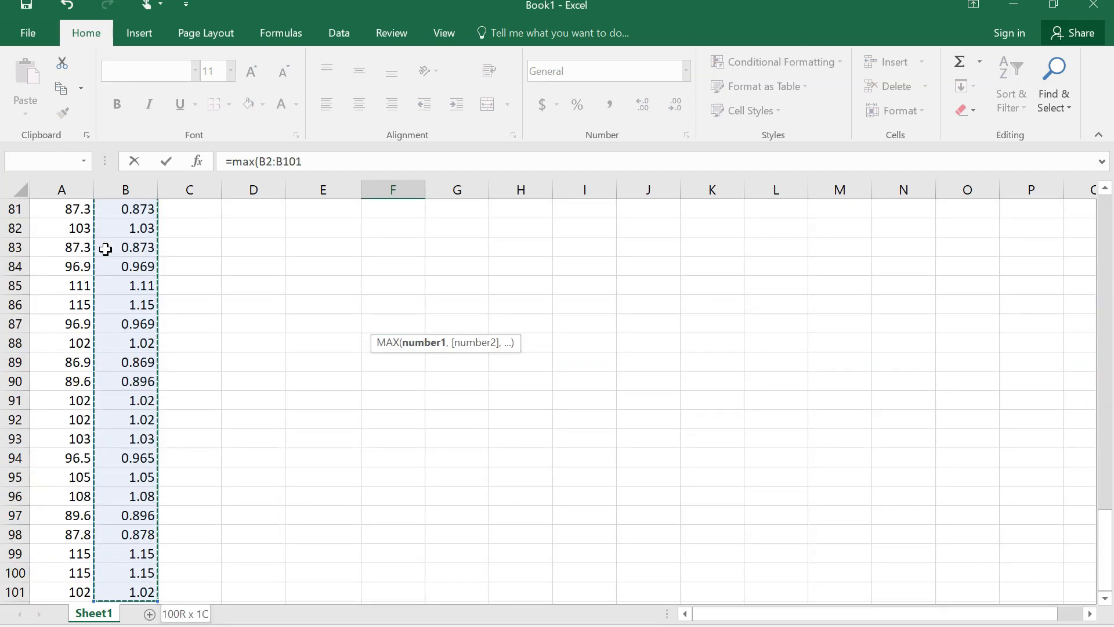
key(Return)
key(Up)
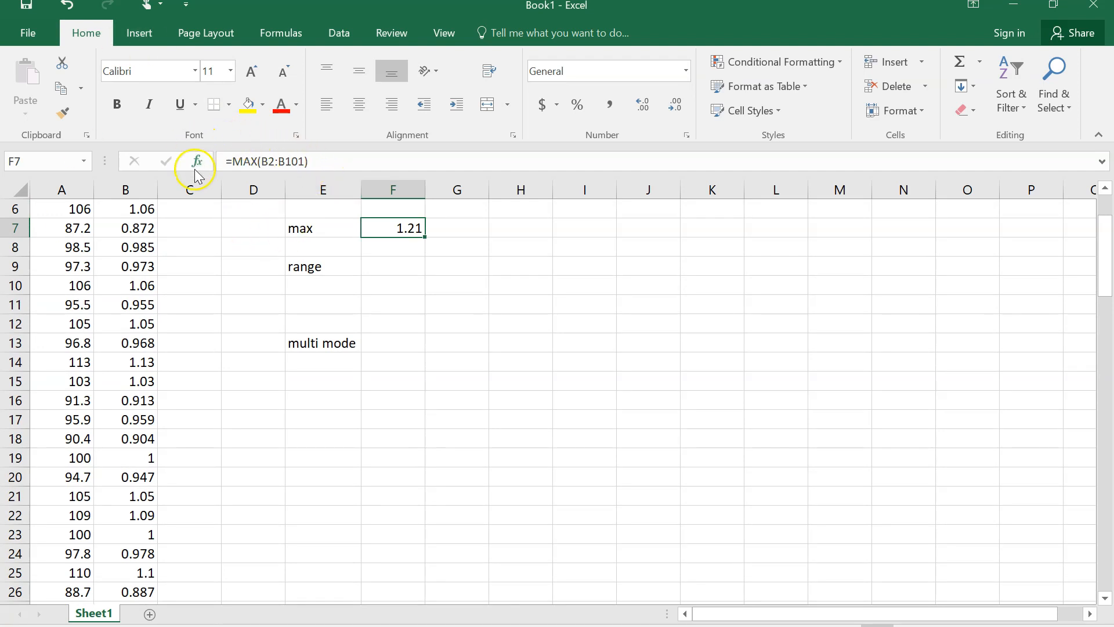
Step: Calculate the range in F9 by subtracting the minimum from the maximum with =F7-F5
click(416, 268)
scroll(427, 288, up, 2)
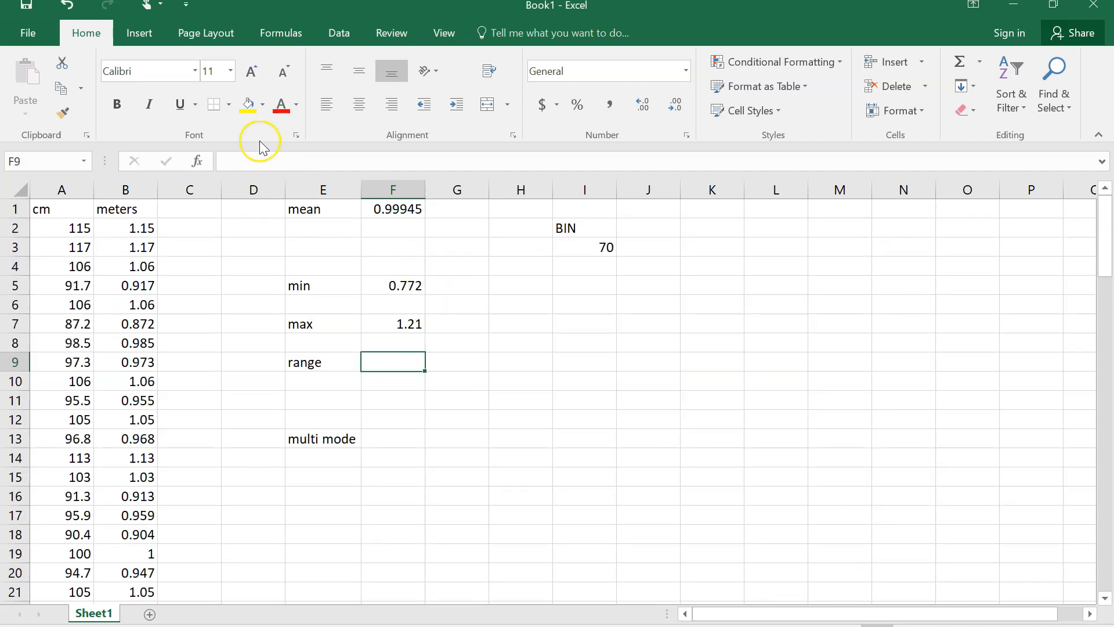
text(=)
key(Up)
key(Up)
text(-)
key(Up)
key(Up)
key(Up)
key(Up)
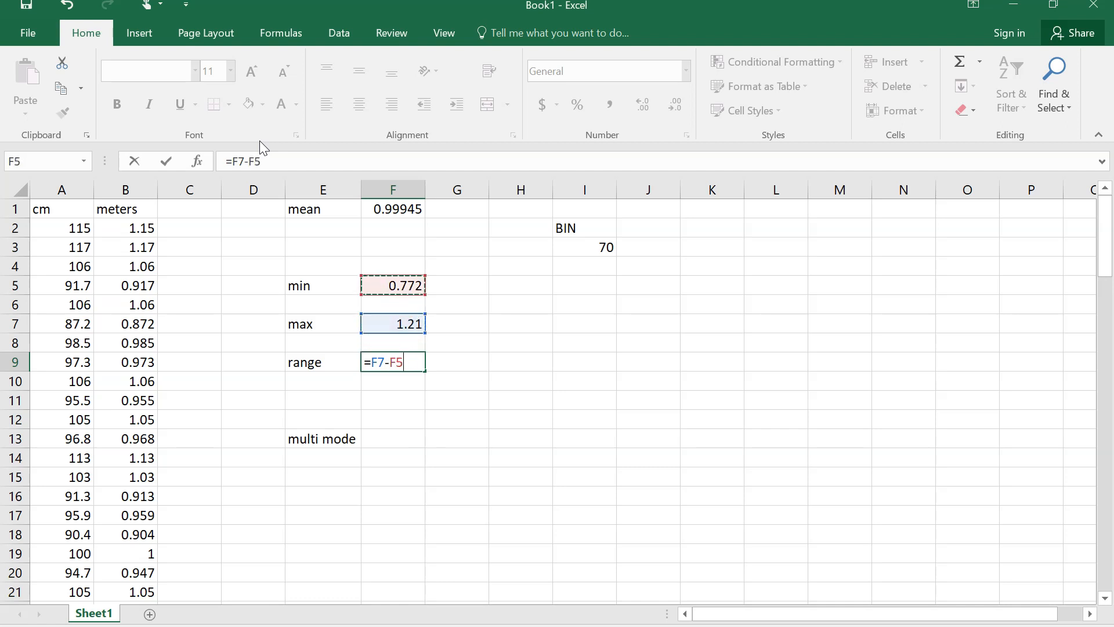
key(Return)
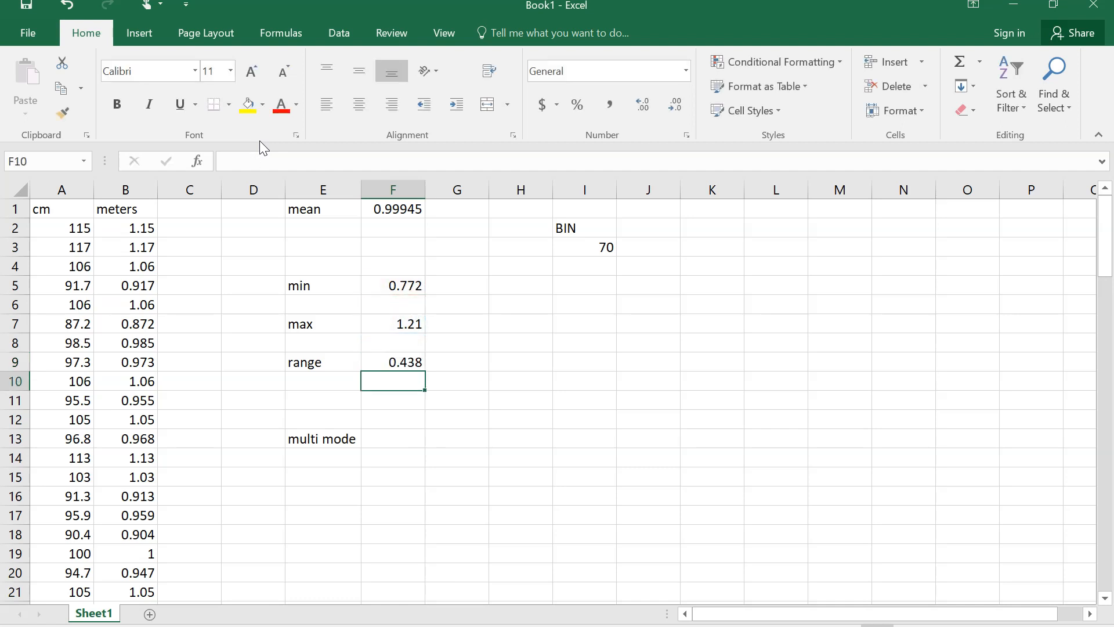
Step: Enter =MODE.MULT(B2:B101) as an array formula across F13:F20 to list the modes of the meters data
key(Down)
key(Down)
key(Down)
key(Down)
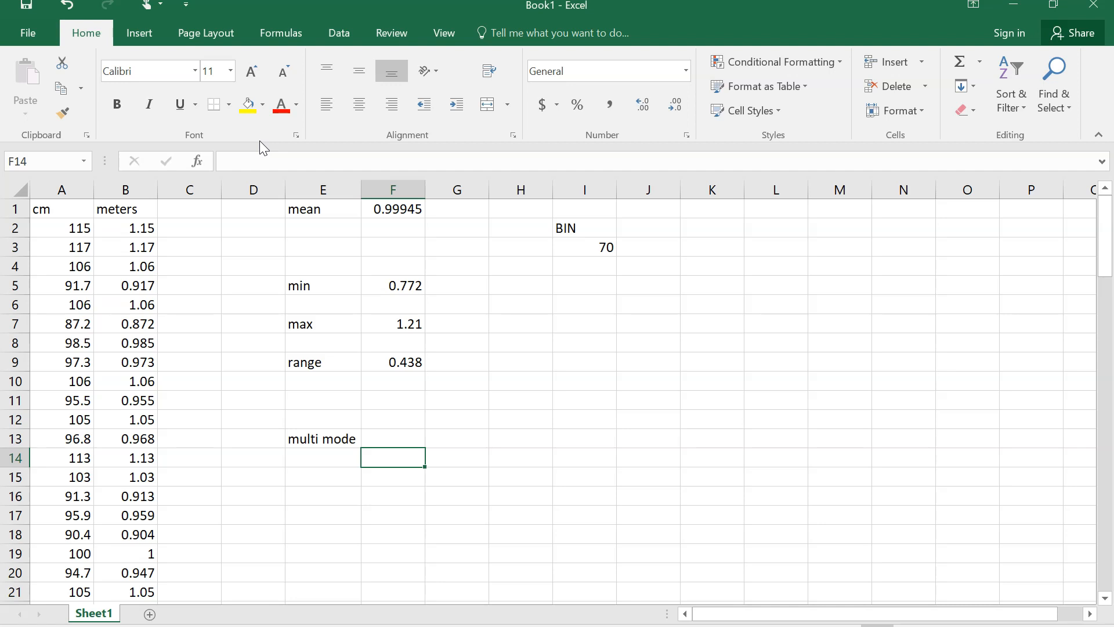
key(Up)
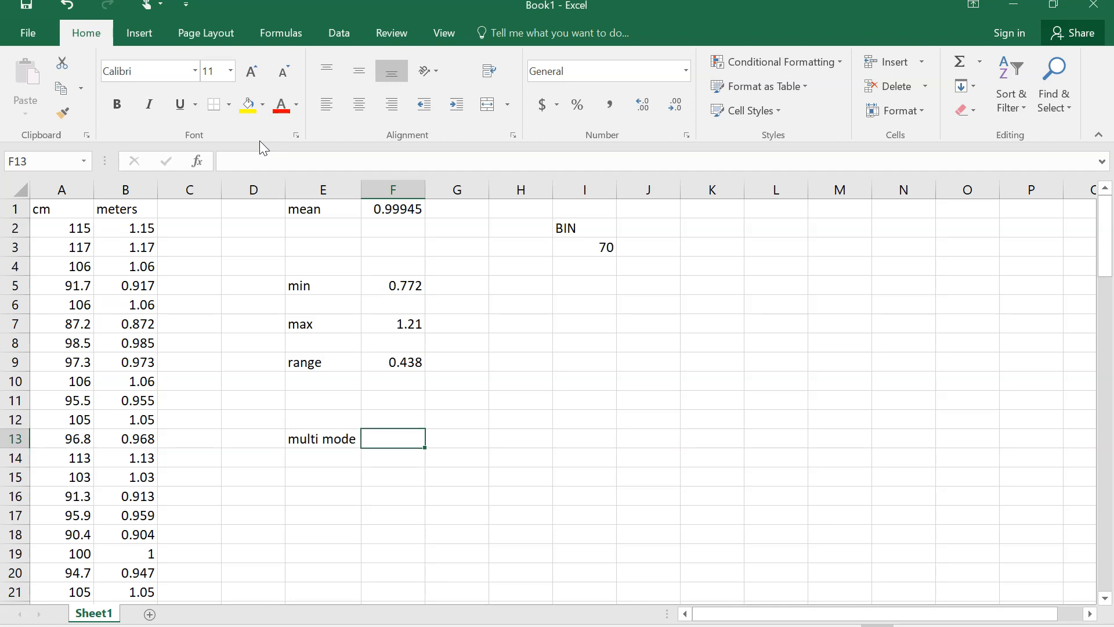
key(shift+Down)
key(shift+Down)
key(shift+Down)
key(shift+Down)
key(shift+Down)
key(shift+Down)
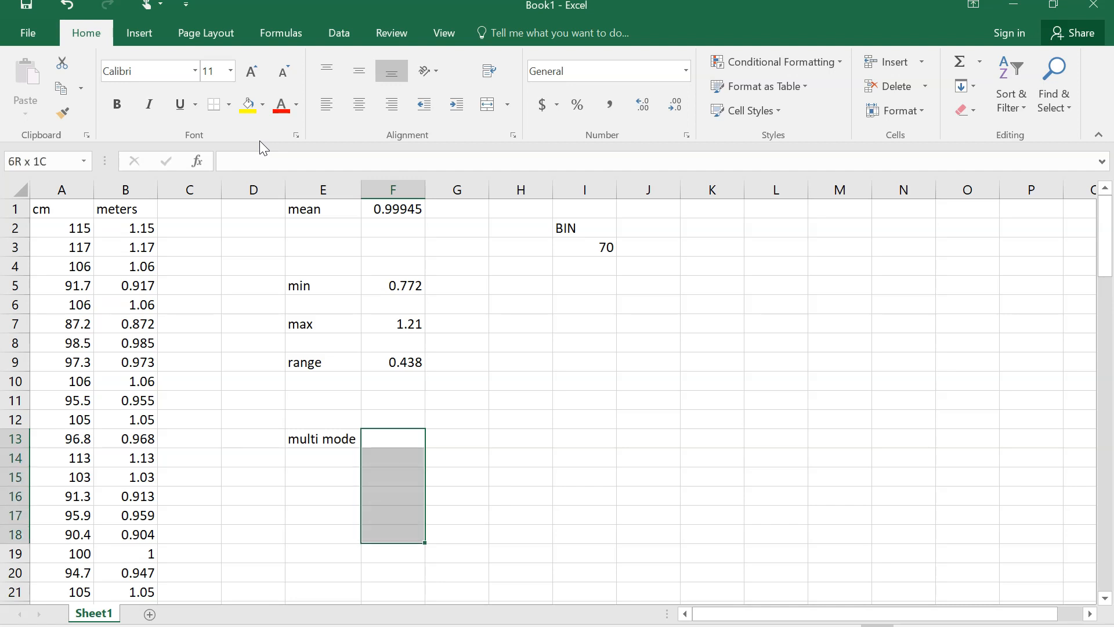
key(shift+Down)
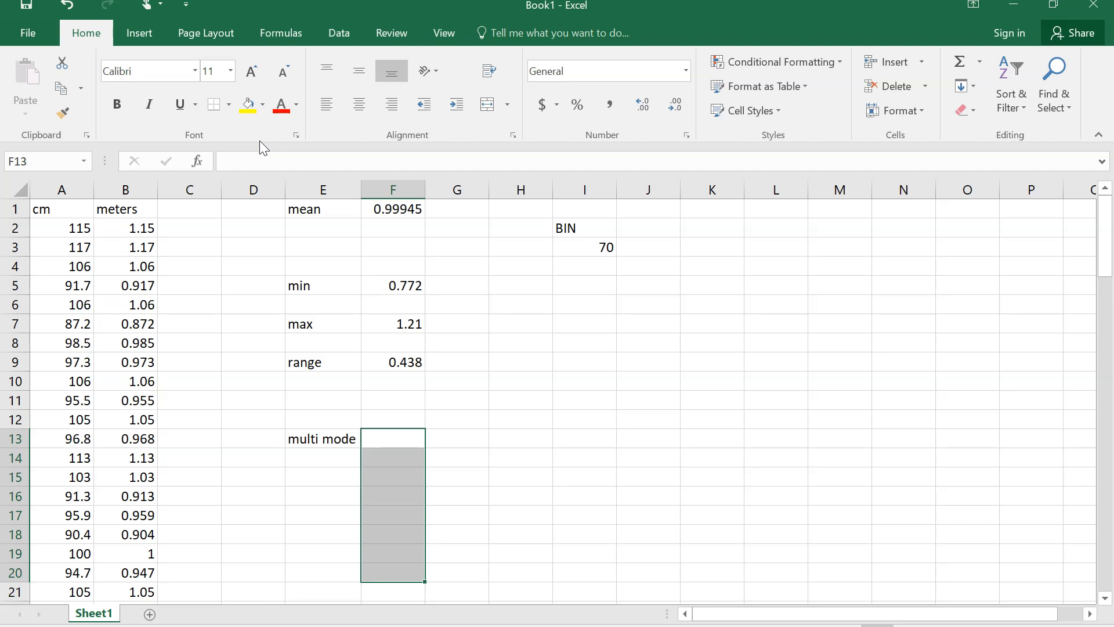
text(=)
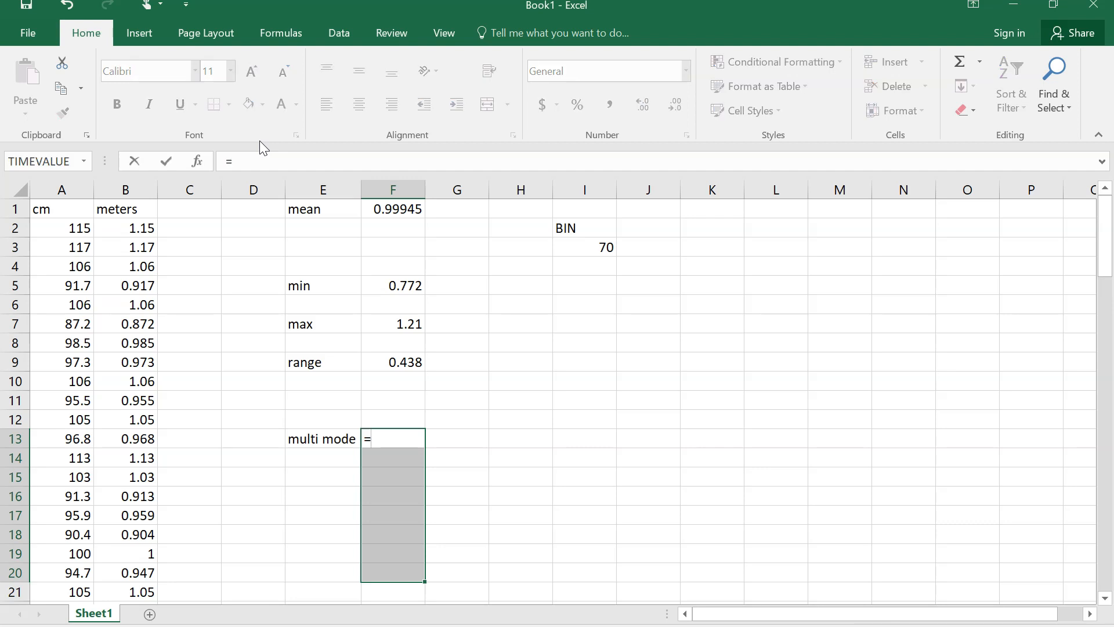
text(mode.mult()
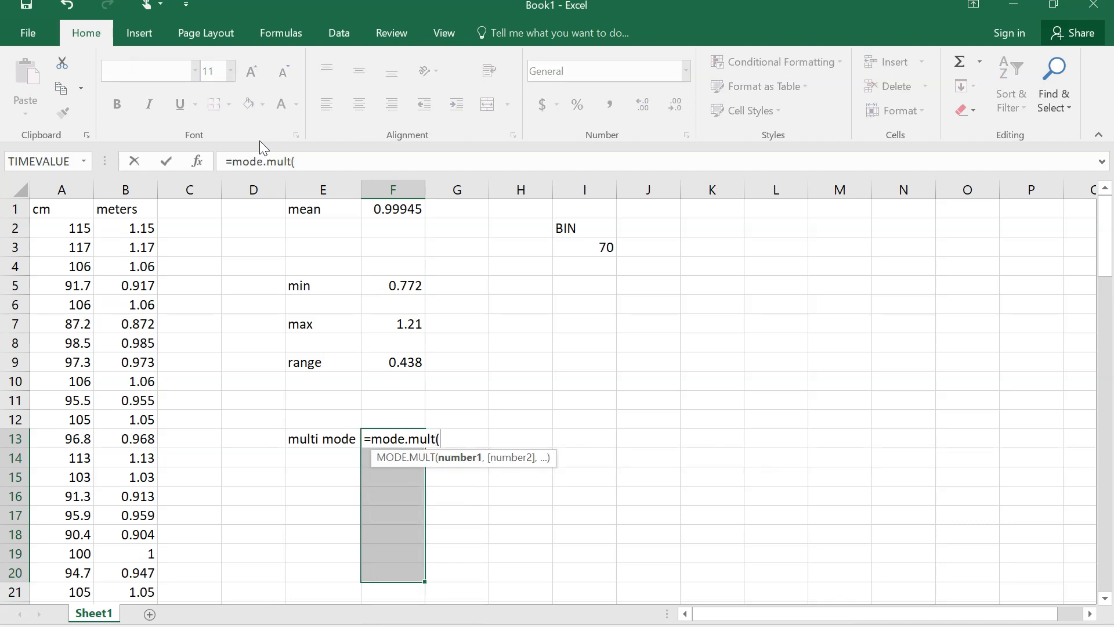
click(129, 233)
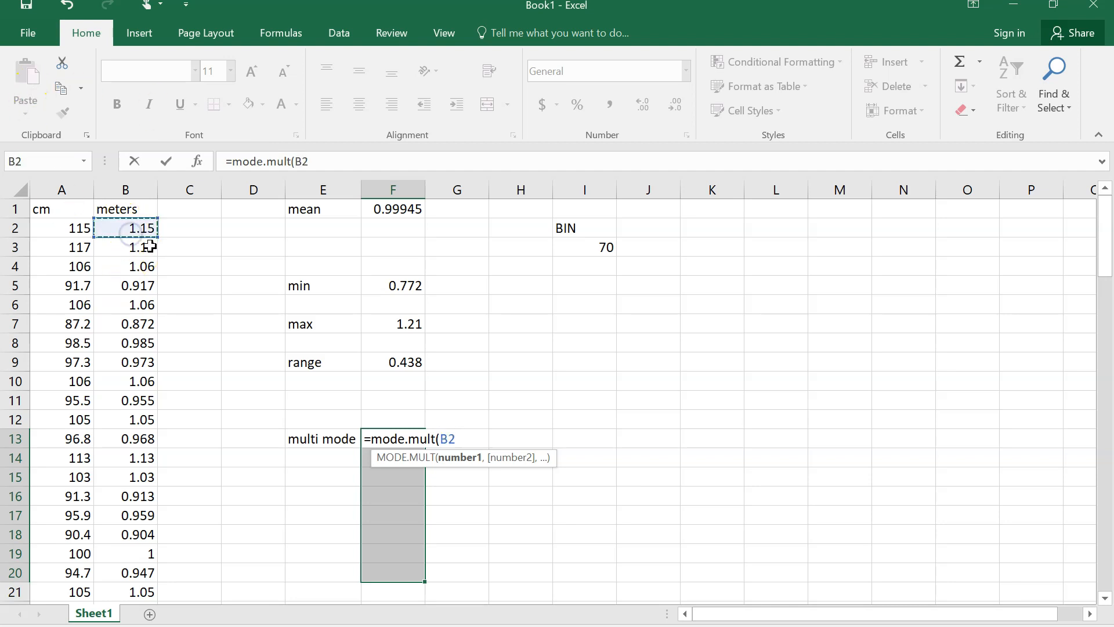
key(ctrl+shift+Down)
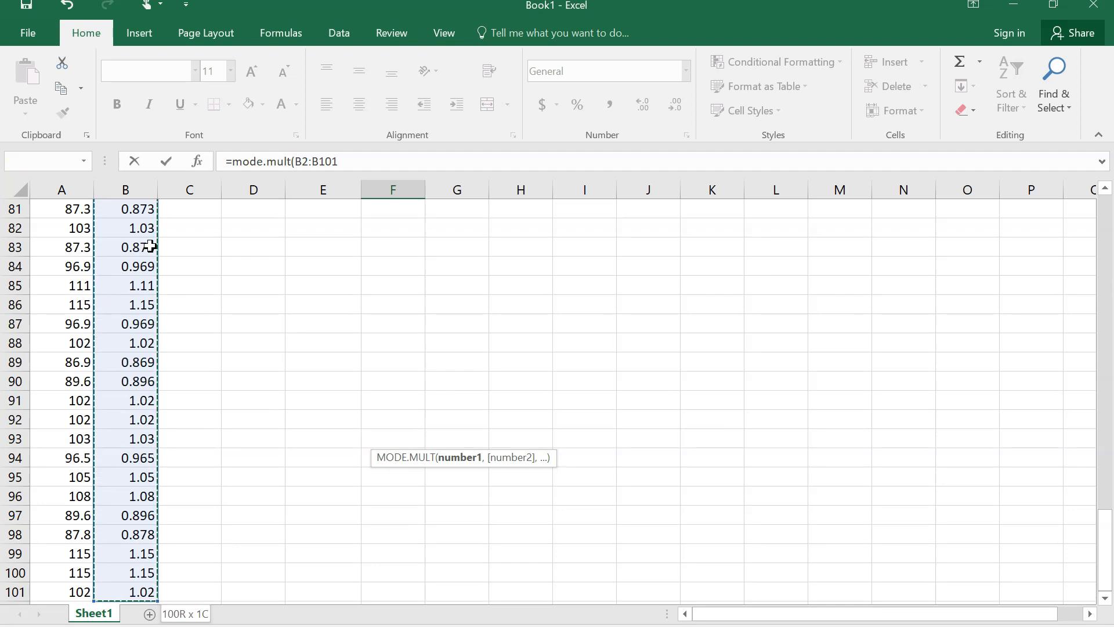
text())
key(ctrl+shift+Return)
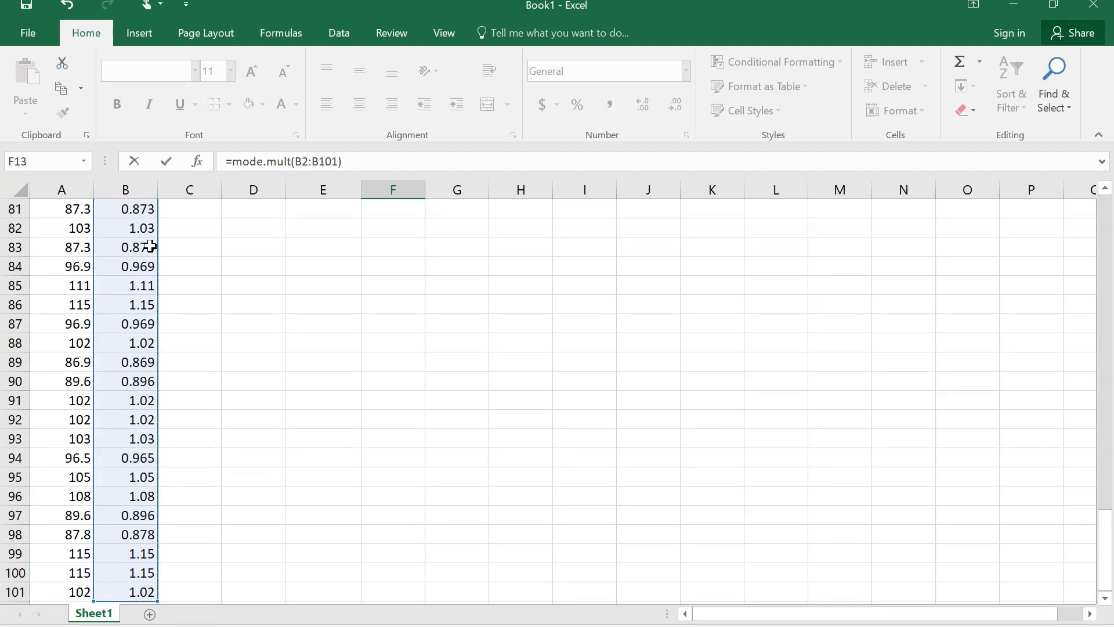
scroll(504, 398, up, 20)
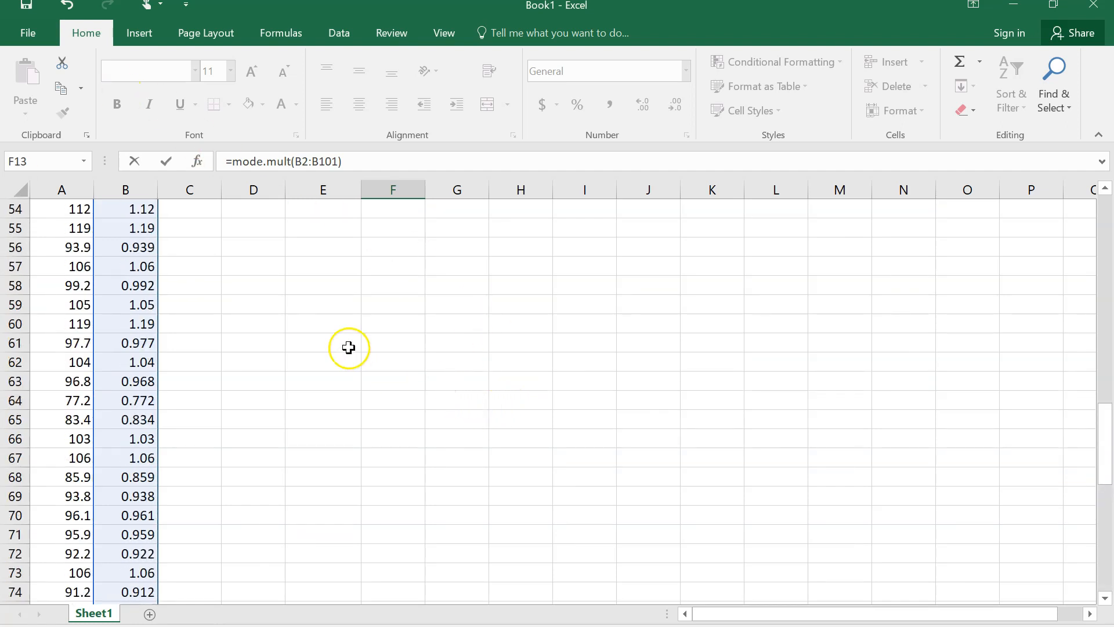
scroll(377, 322, up, 4)
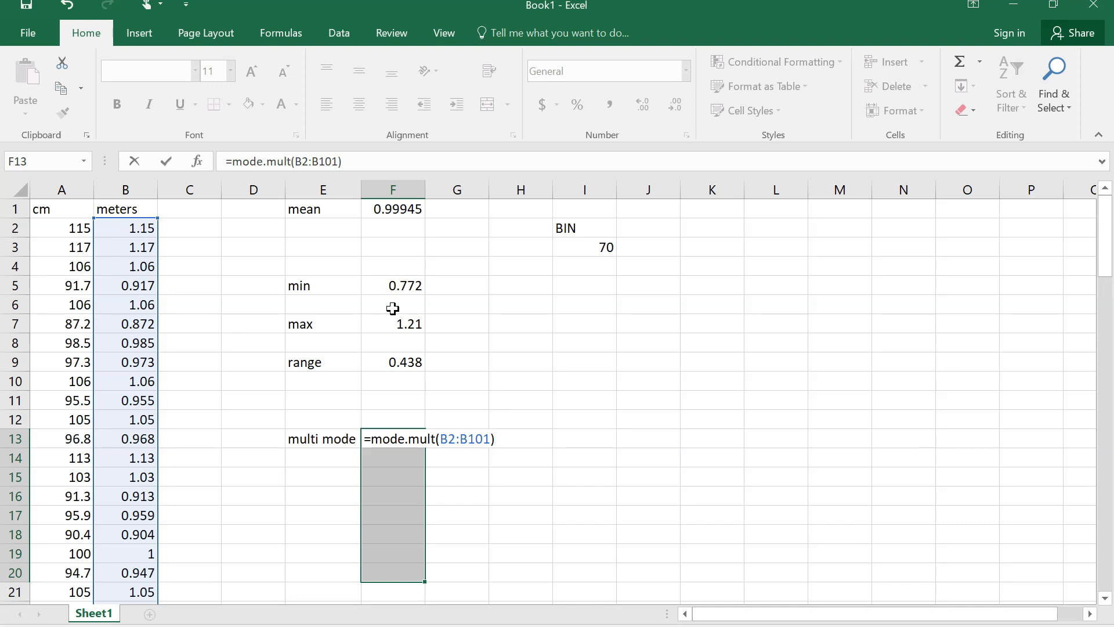
key(ctrl+shift+Return)
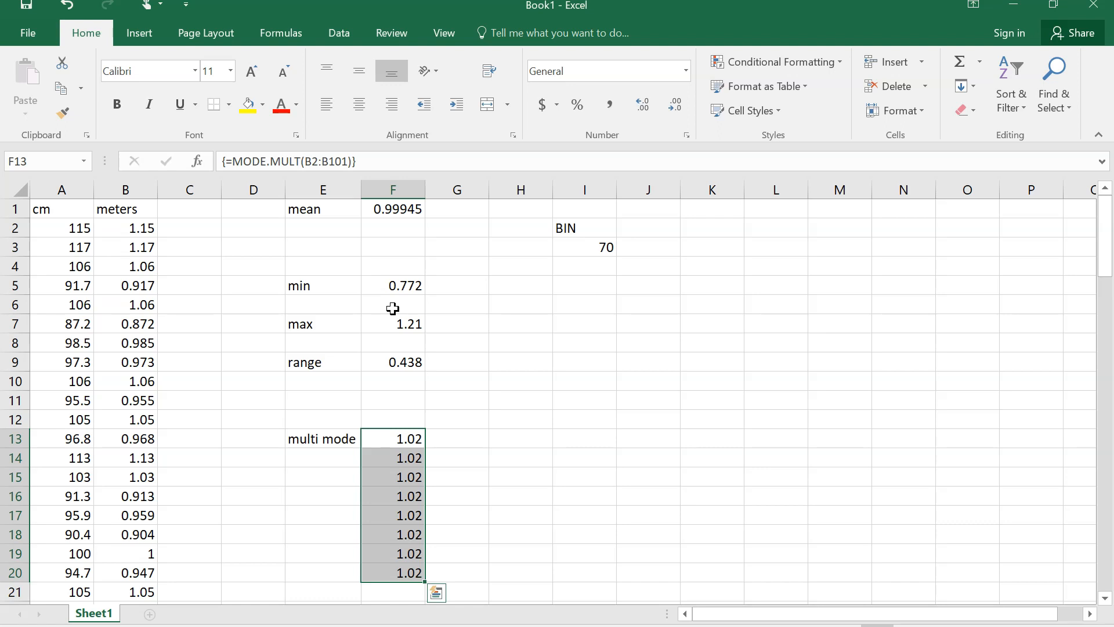
Step: Examine the MODE.MULT array formula and its results in the multi mode cells from F13 down
click(317, 458)
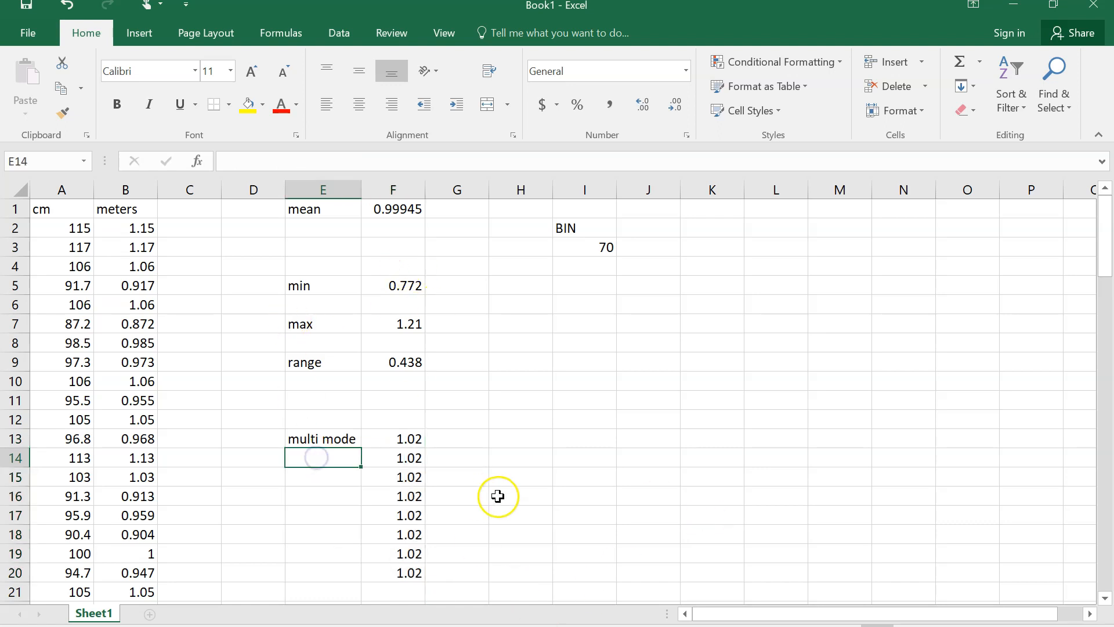
click(394, 438)
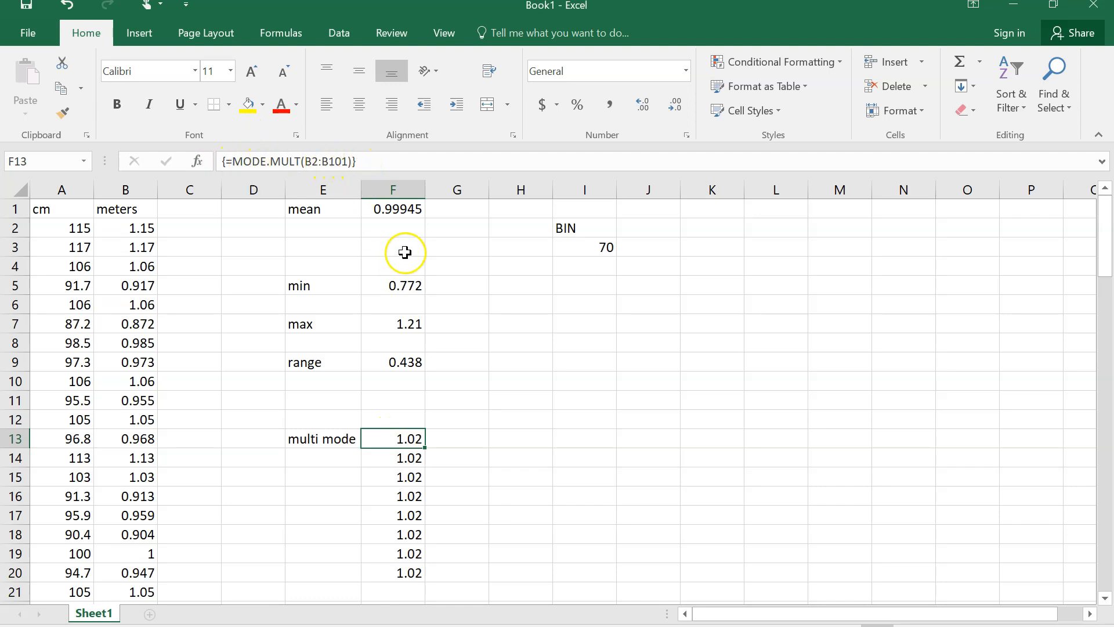
key(Down)
key(Down)
key(Down)
key(Down)
key(Down)
key(Down)
key(Down)
key(Down)
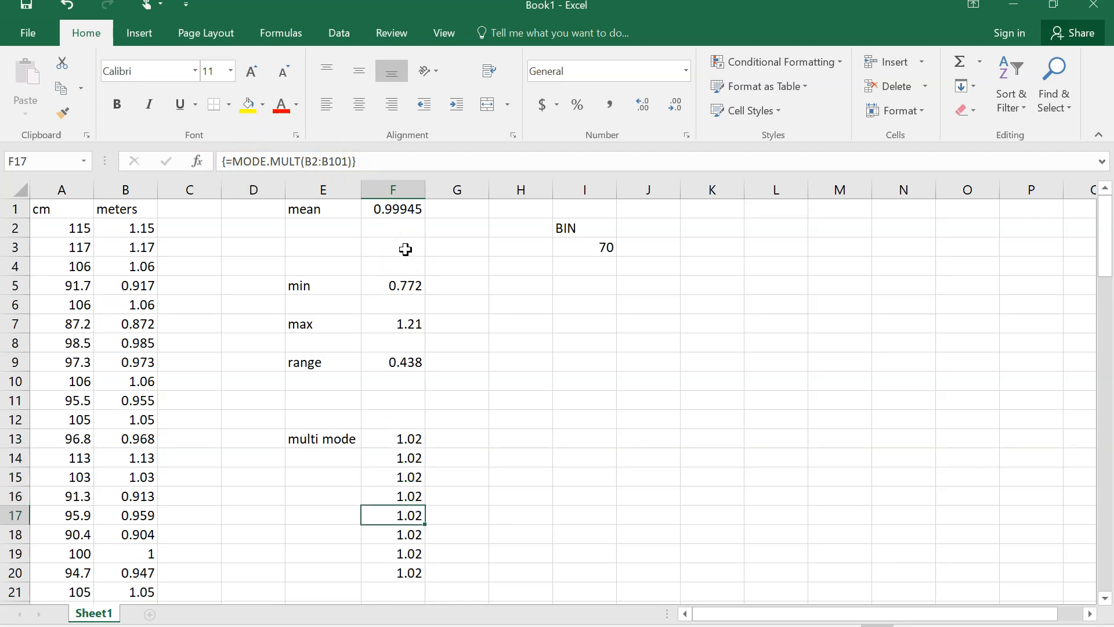
key(Up)
key(Up)
key(Up)
key(Up)
key(Up)
key(Up)
key(Up)
key(Up)
key(Up)
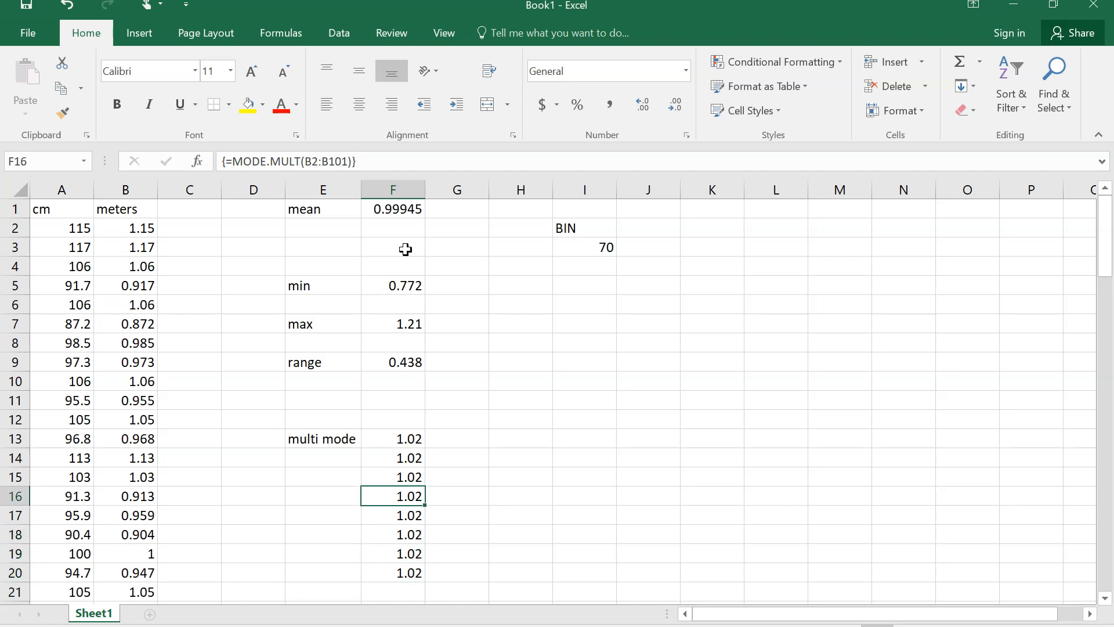
key(Down)
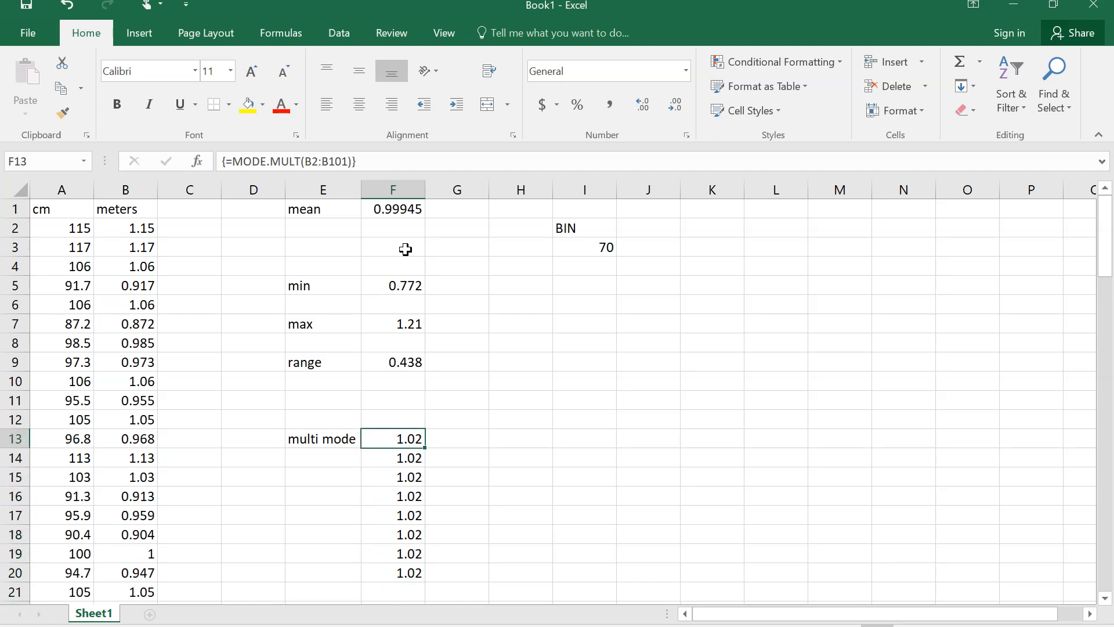
key(Down)
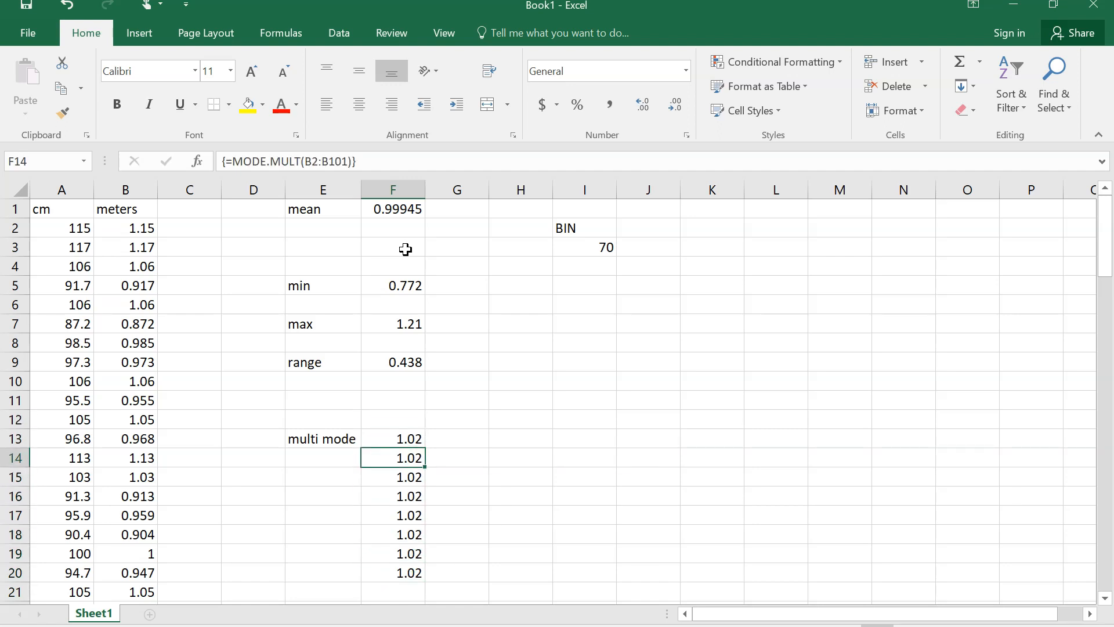
key(Down)
key(Up)
Step: Fill the cm value 105 from A12 down through A17 to test the multi mode formula with more repeated values
key(Left)
key(Left)
key(Left)
key(Left)
key(Left)
key(Up)
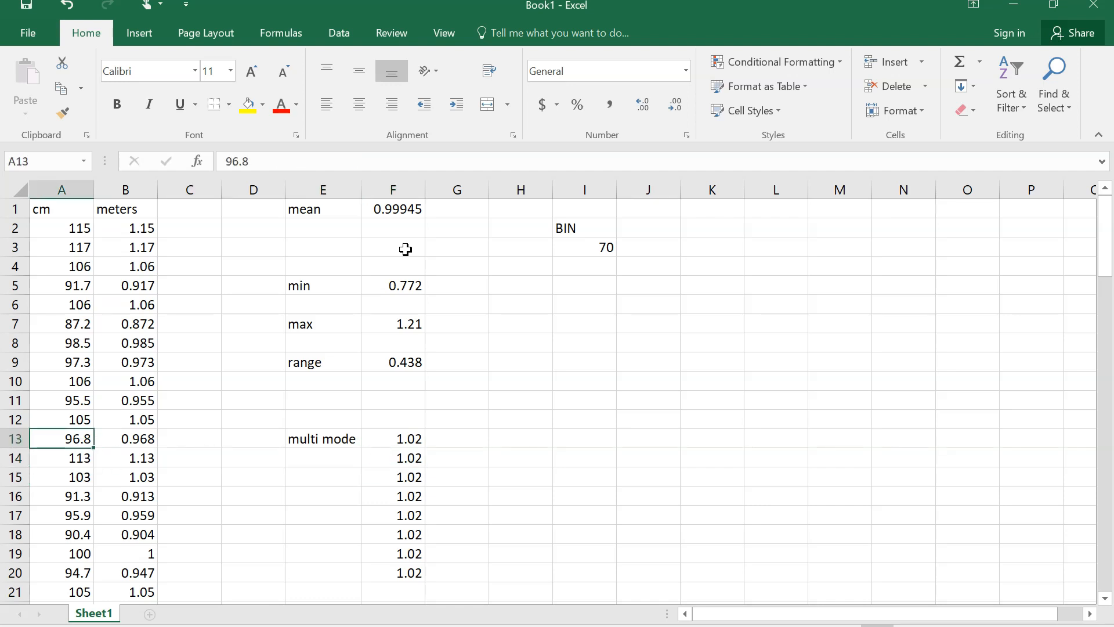
key(Right)
key(Right)
key(Left)
key(Up)
key(Left)
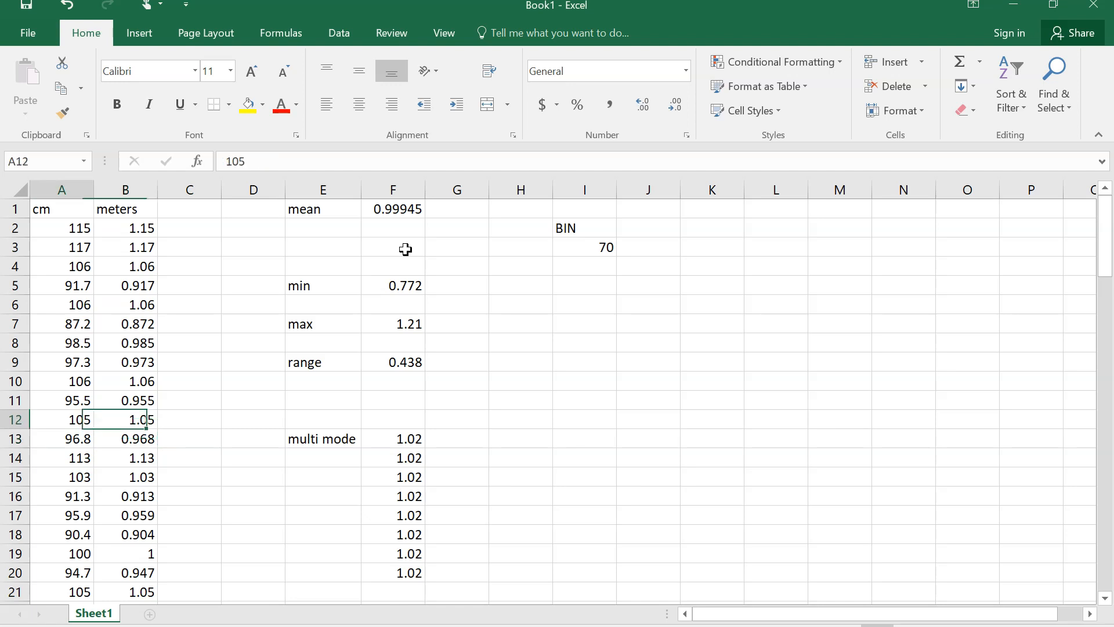
key(Down)
key(Down)
key(Up)
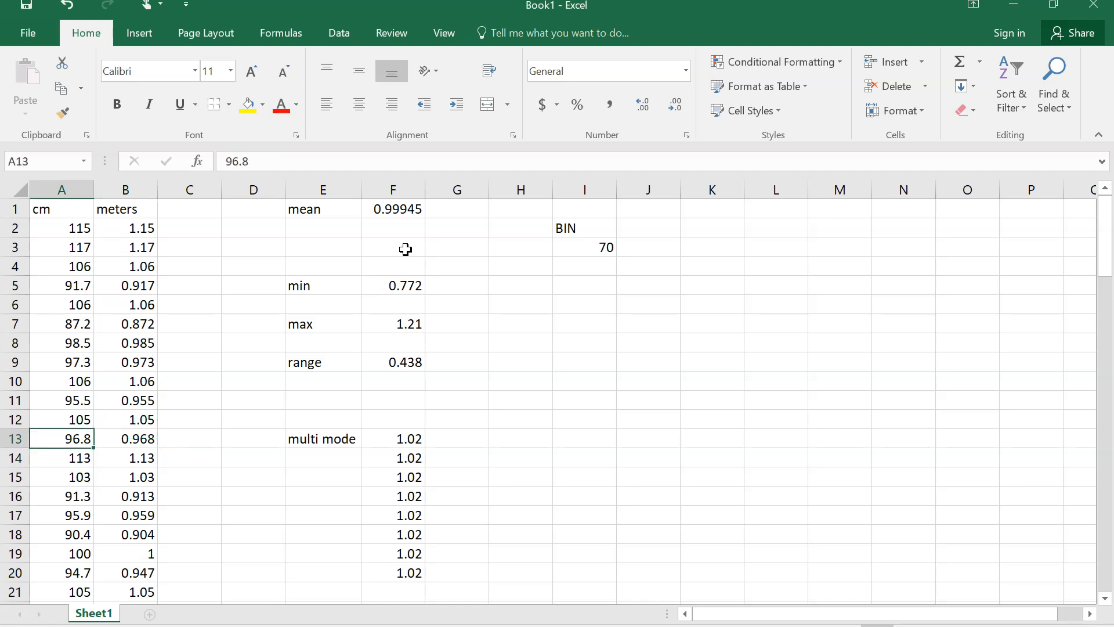
key(Up)
key(shift+Down)
key(ctrl+d)
key(shift+Down)
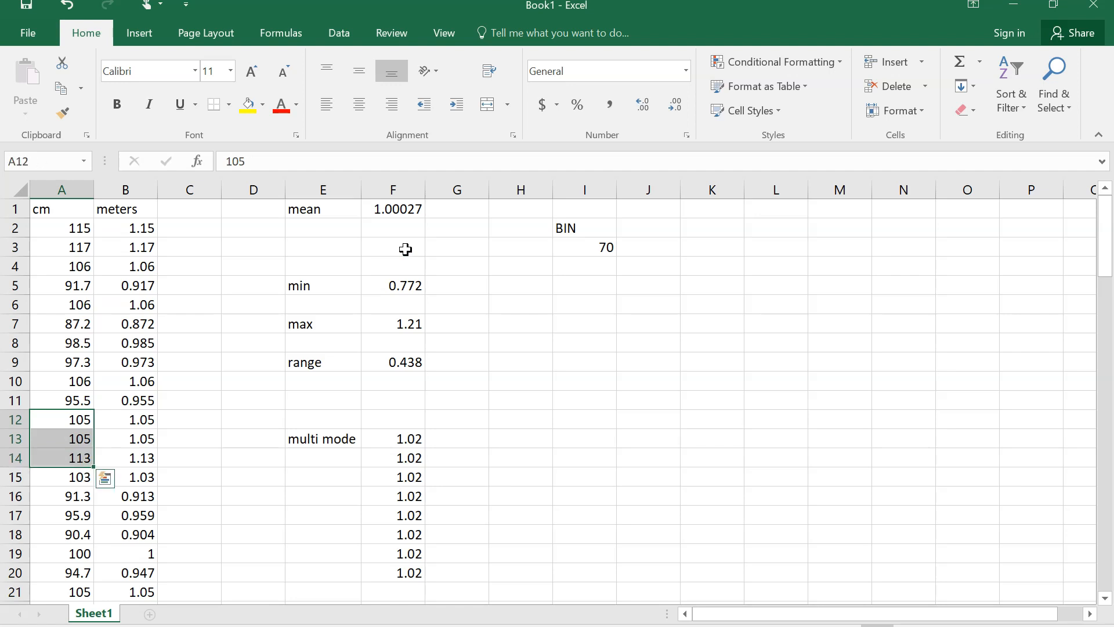
key(ctrl+d)
key(shift+Down)
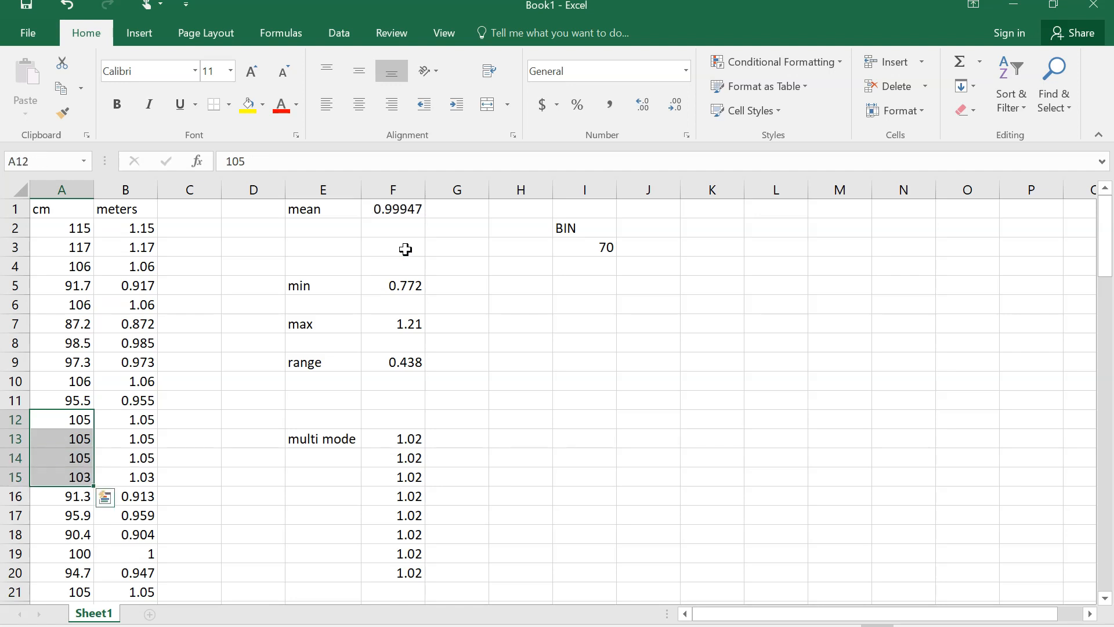
key(ctrl+d)
key(shift+Down)
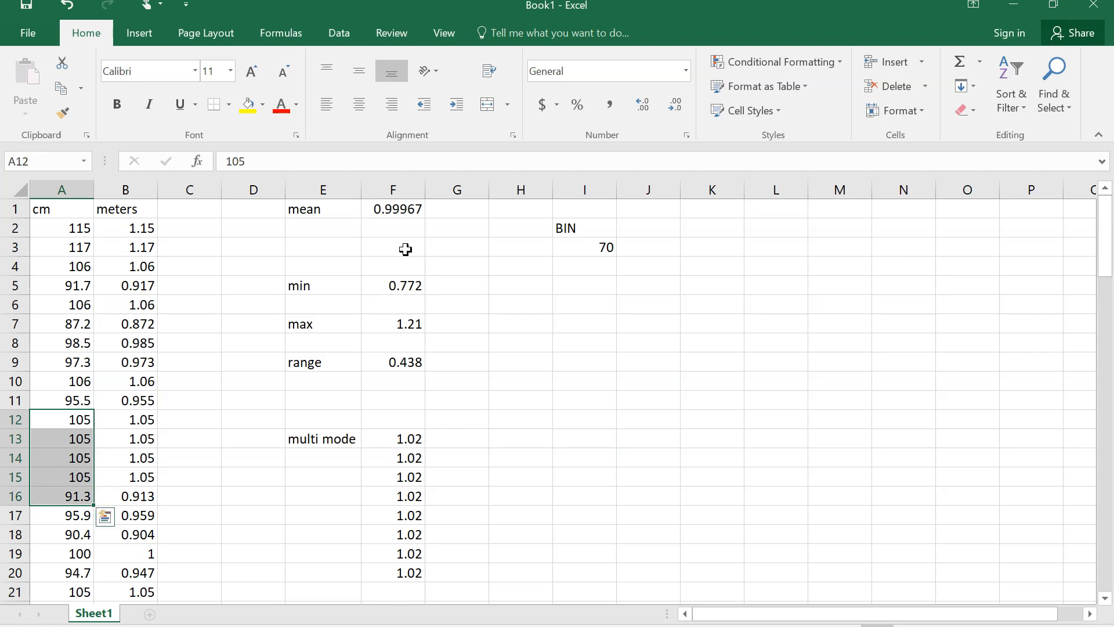
key(ctrl+d)
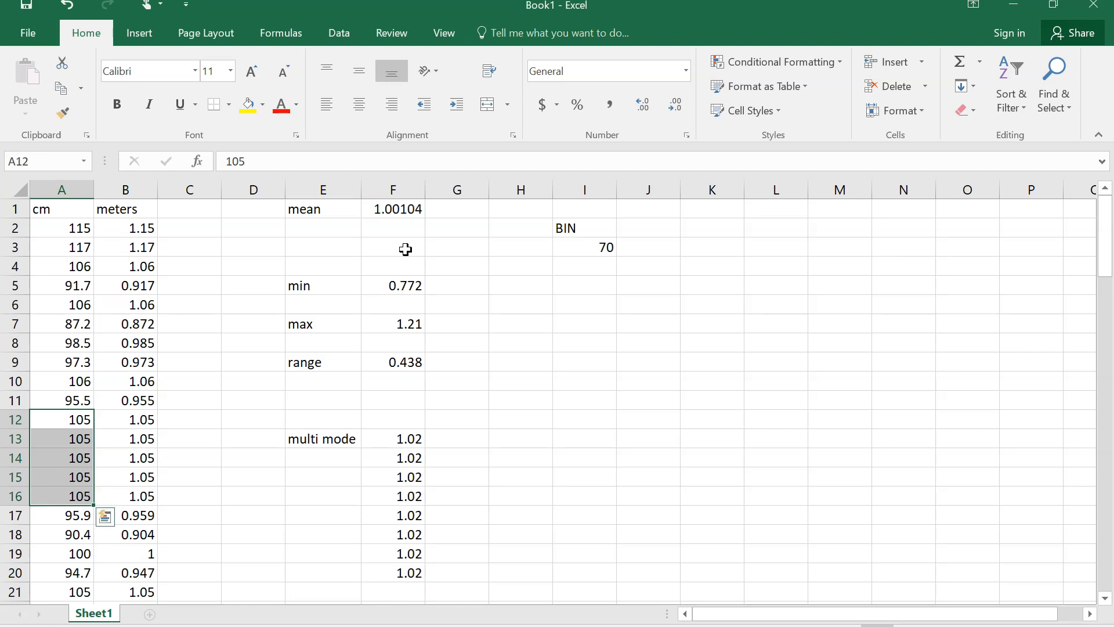
key(shift+Down)
key(ctrl+d)
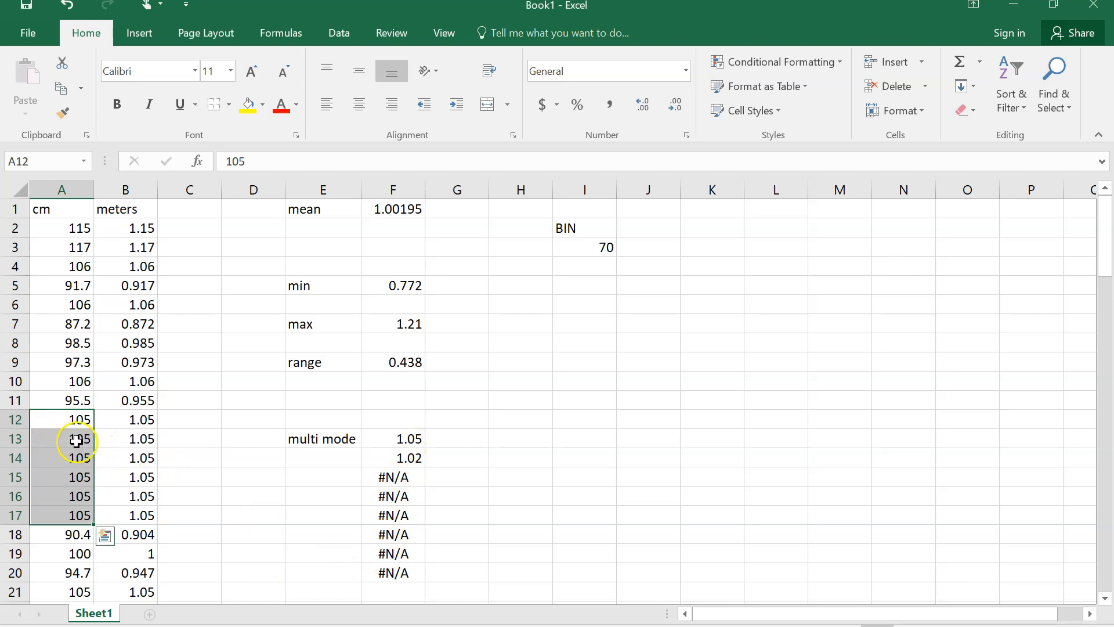
Step: Undo the last four test fills of 105 in the cm column, back to the A12:A13 fill
key(ctrl+z)
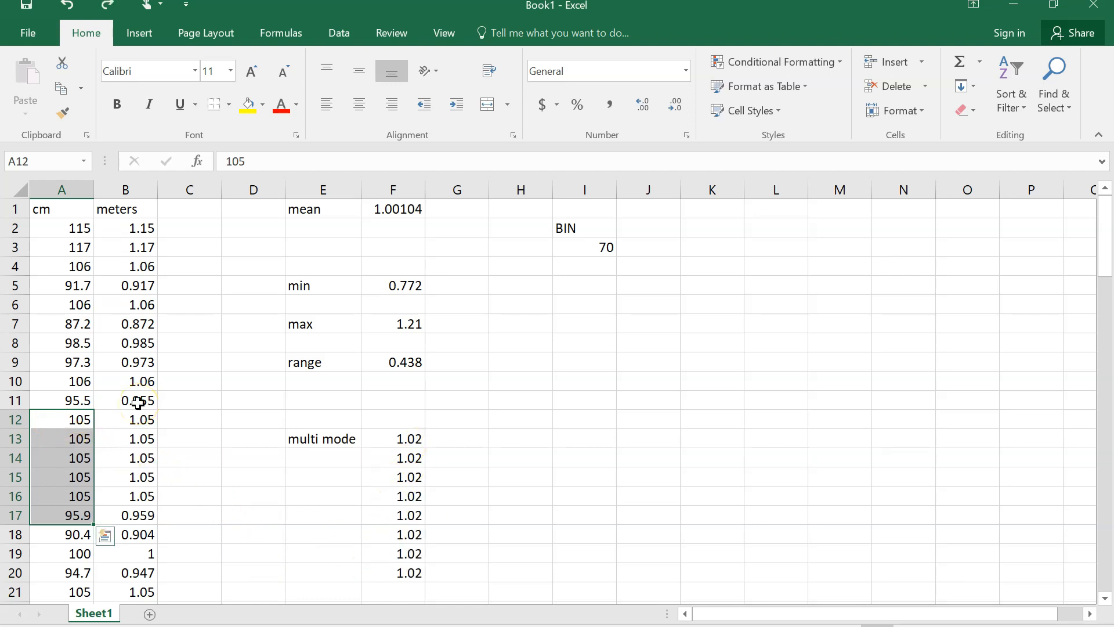
key(ctrl+z)
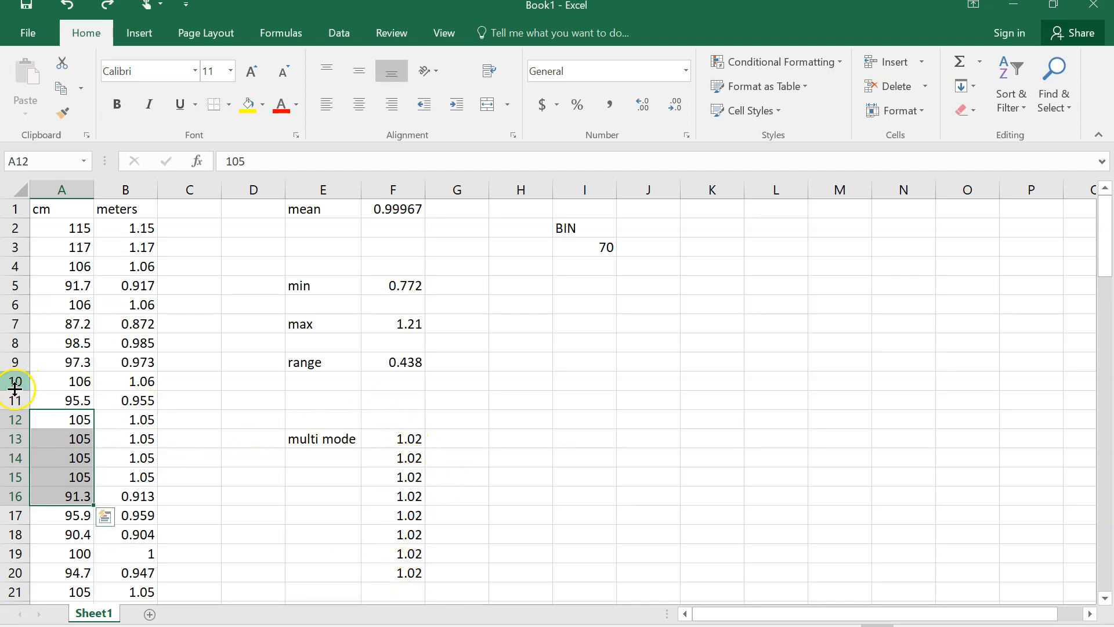
key(ctrl+z)
key(ctrl+z)
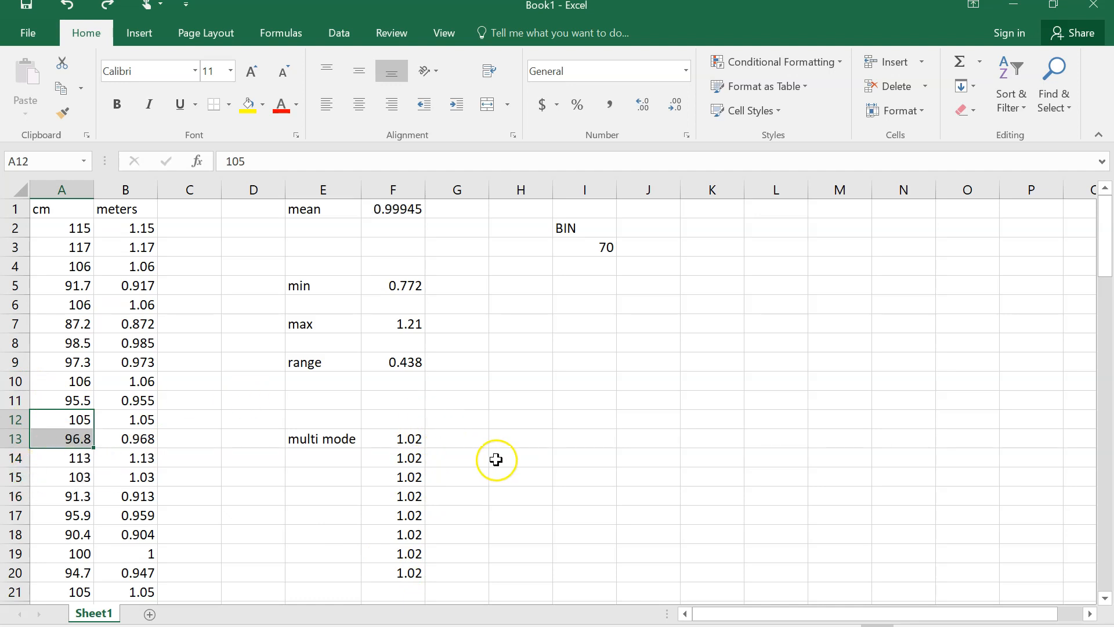
Step: Highlight the multi mode label and its results in E13:F20 with a yellow fill
drag(339, 431, 394, 570)
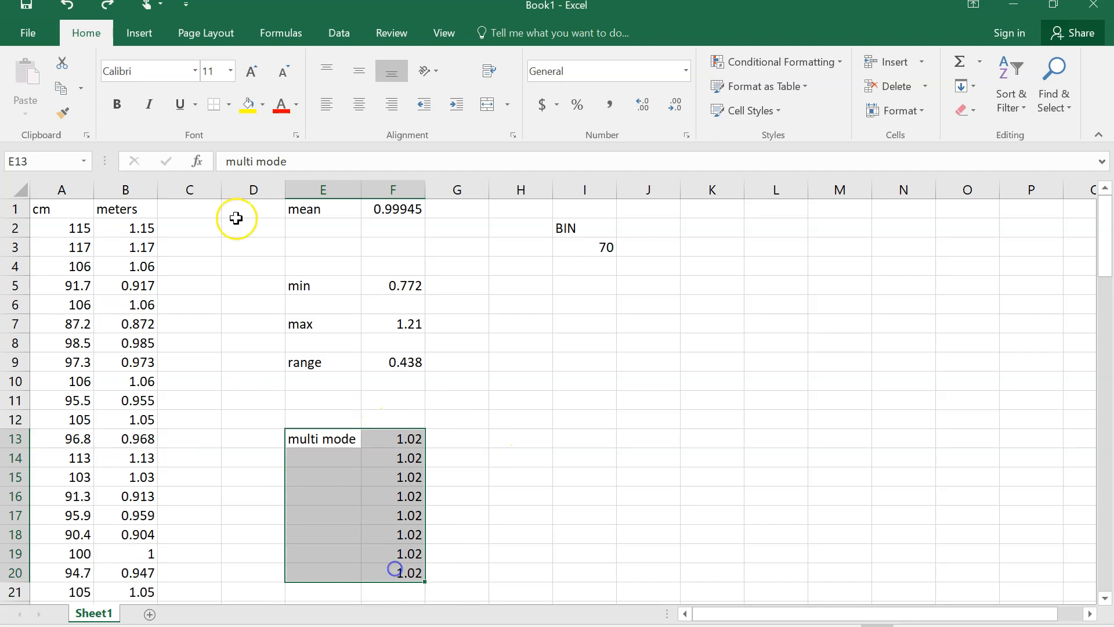
click(248, 104)
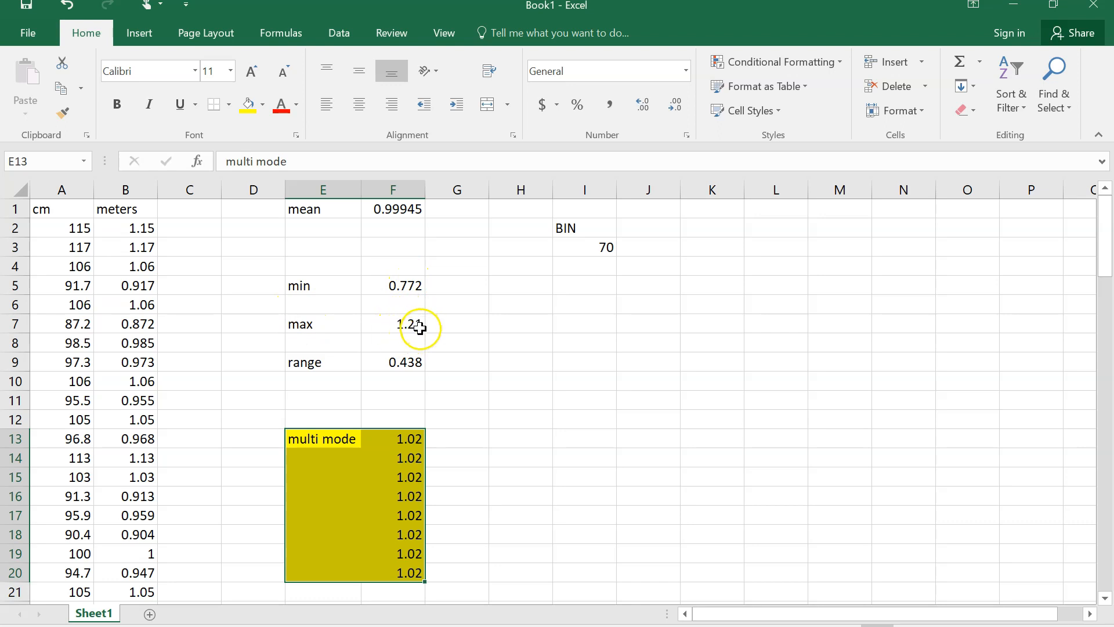
Step: Change the first value under the BIN heading, in I3, to 0.7
click(607, 250)
text(0.7)
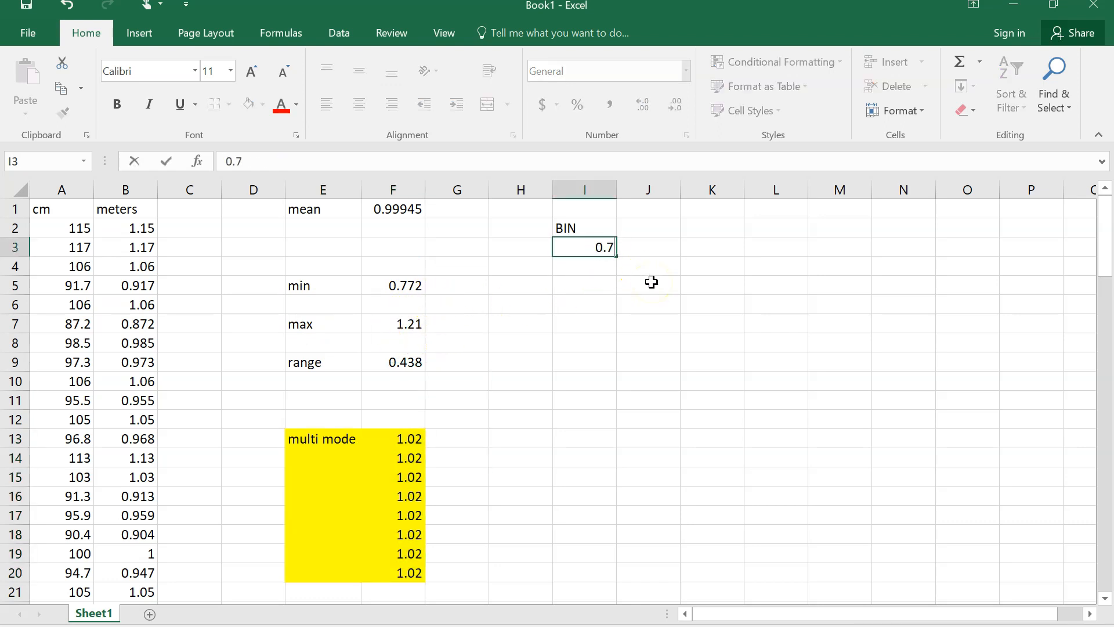
key(Return)
key(Return)
key(Return)
key(Return)
key(Return)
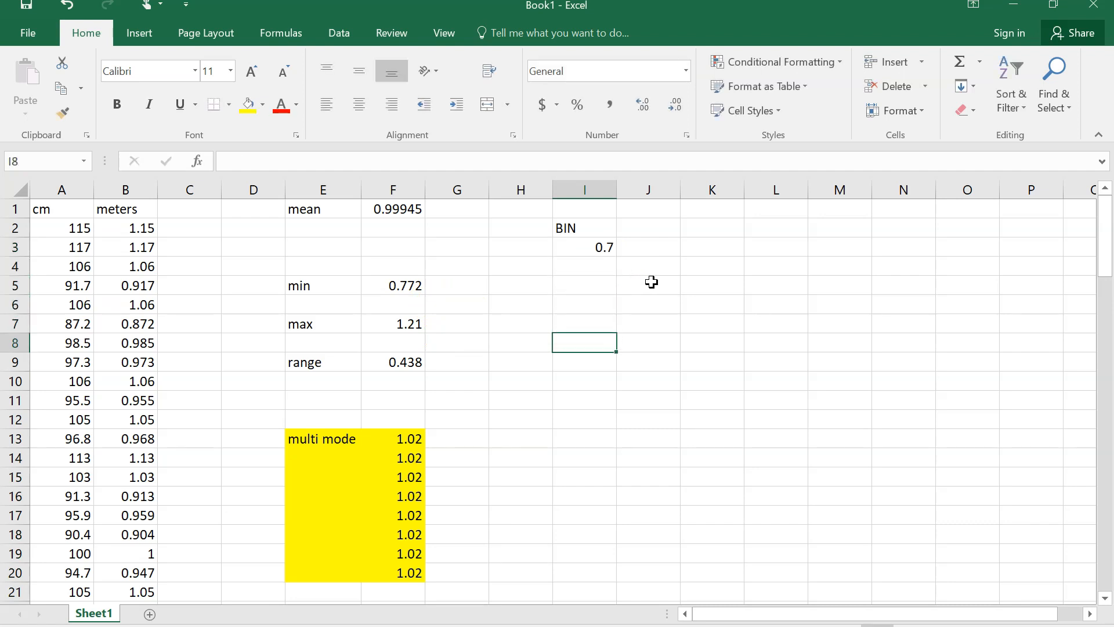
key(Up)
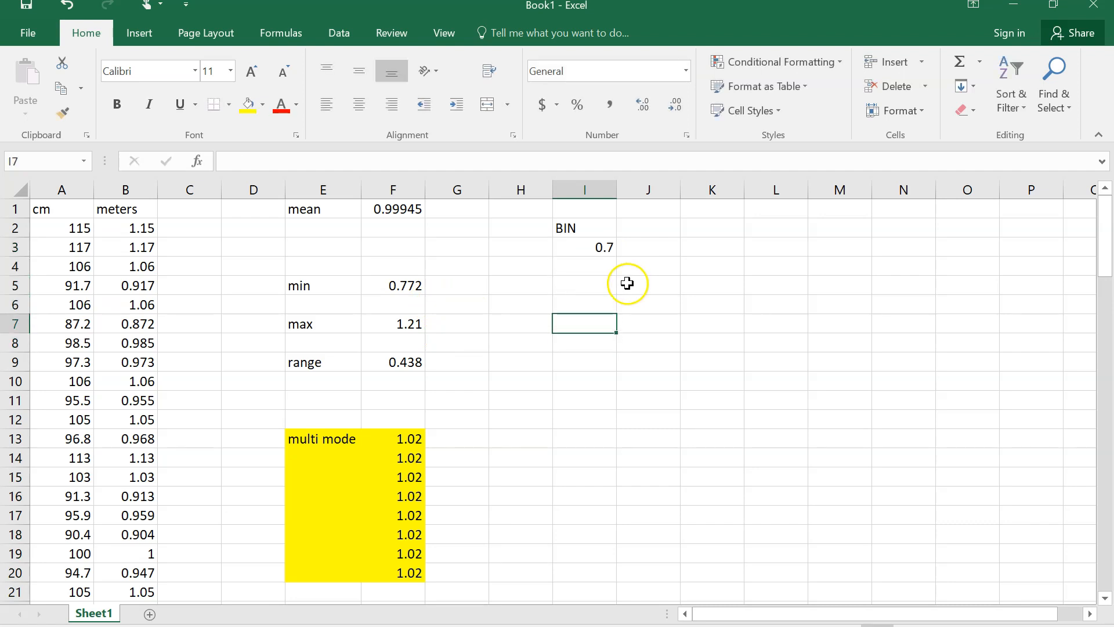
click(585, 265)
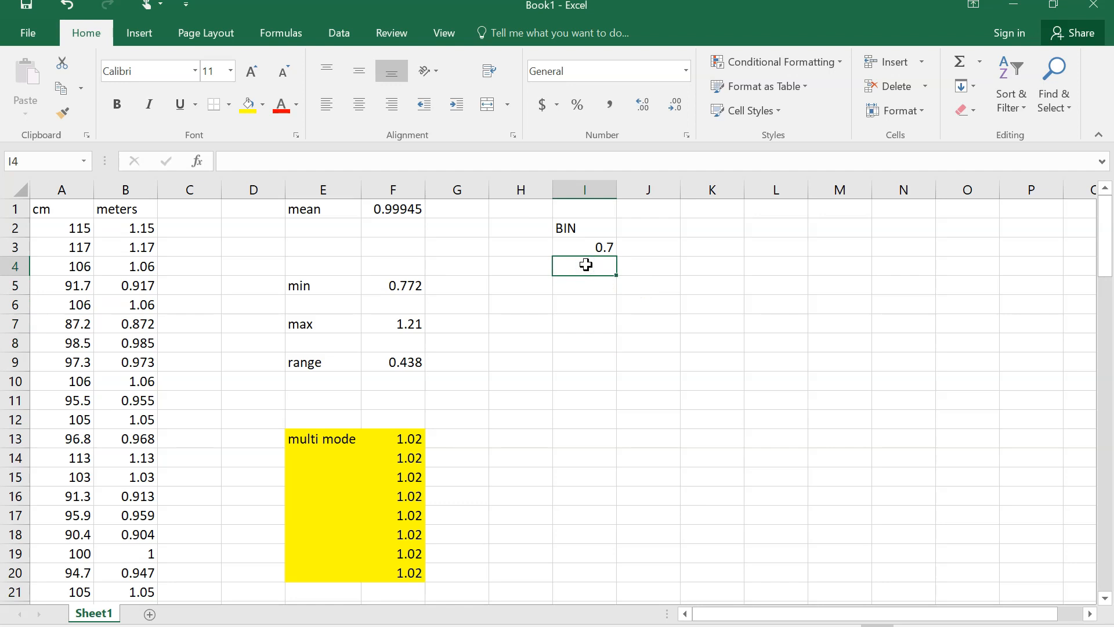
key(Up)
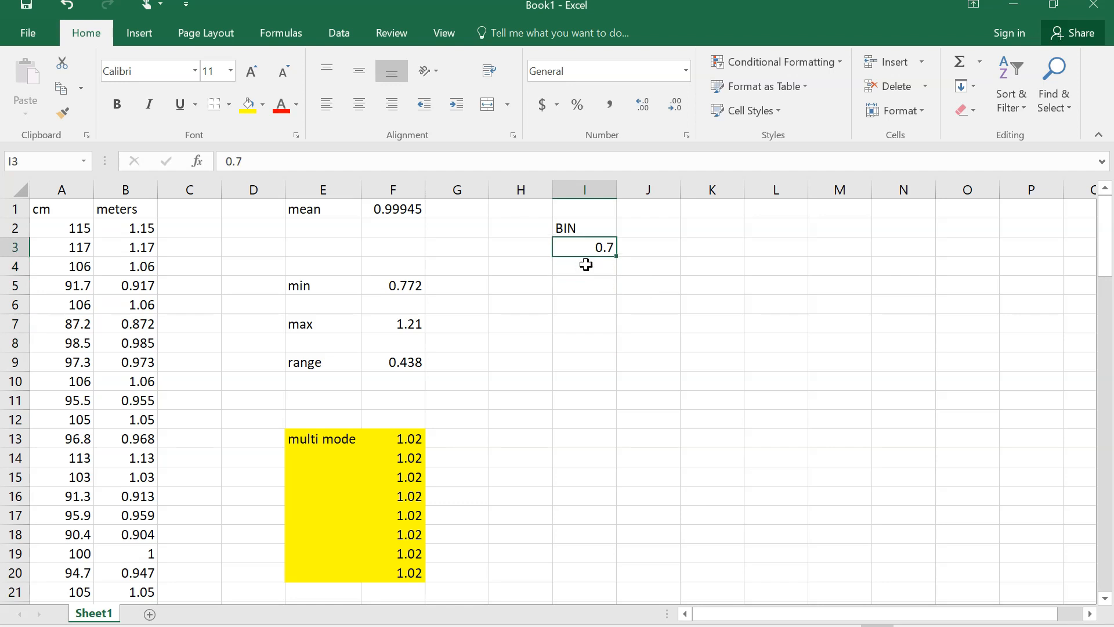
Step: Calculate the second bin value in I4 by adding 0.15 to the one above with =I3+0.15
click(585, 264)
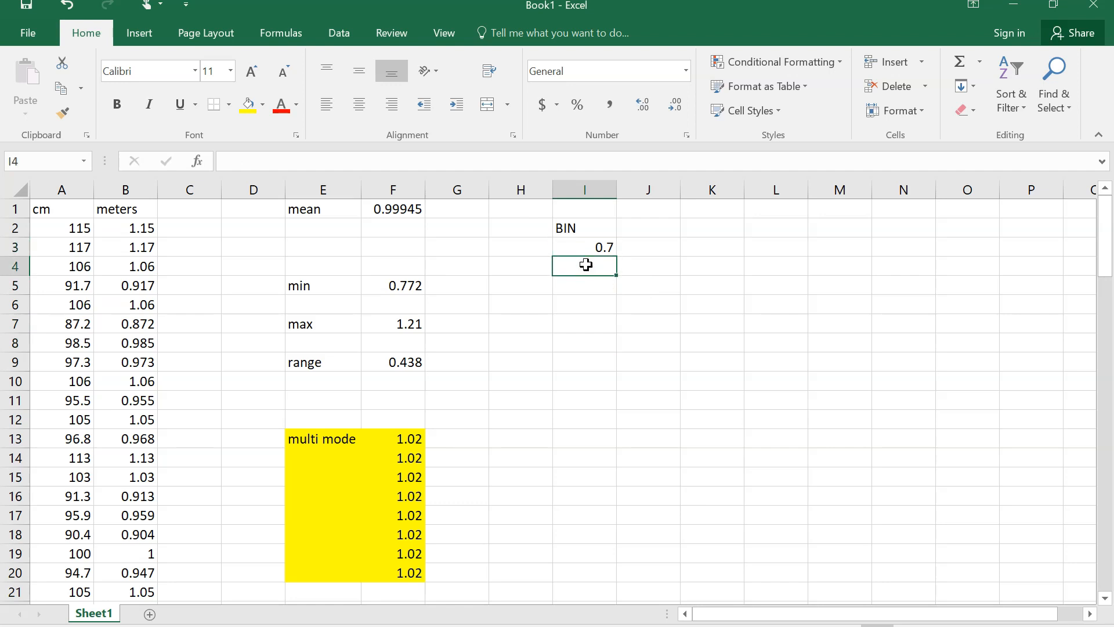
text(=)
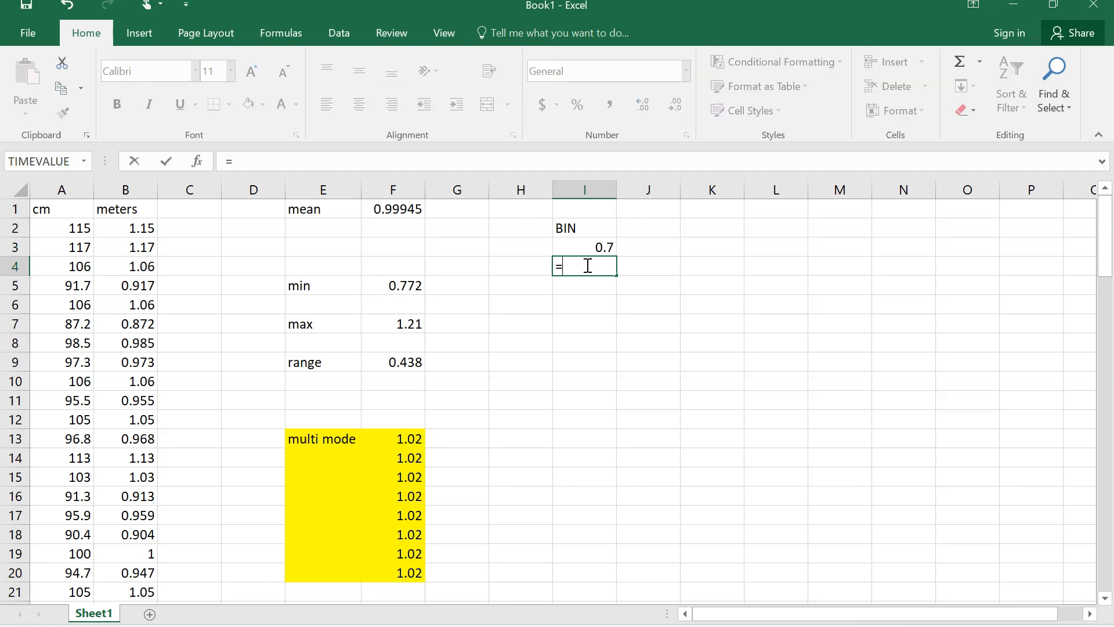
key(Up)
text(+.15)
key(Return)
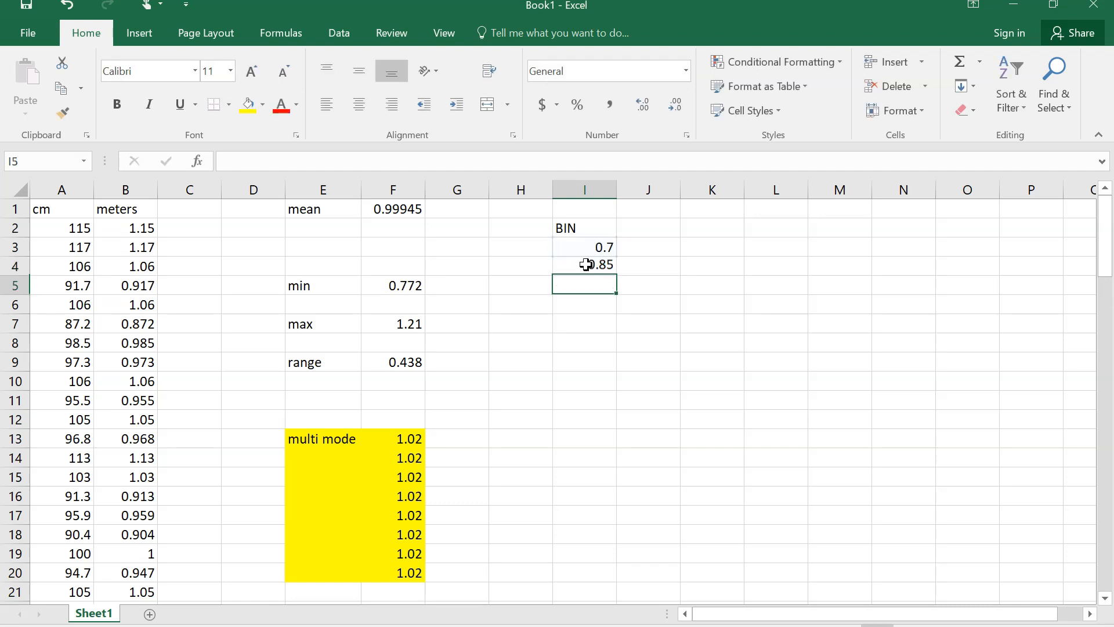
Step: Fill the bin formula from I4 down through I7 to extend the bin series
click(586, 265)
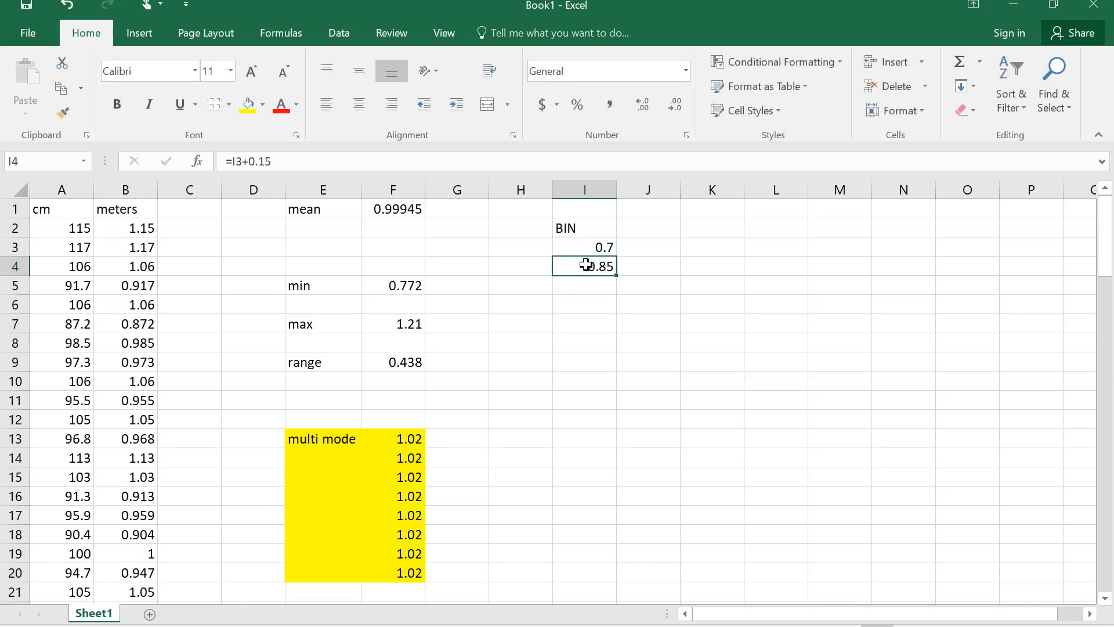
key(shift+Down)
key(shift+Down)
key(ctrl+d)
key(shift+Down)
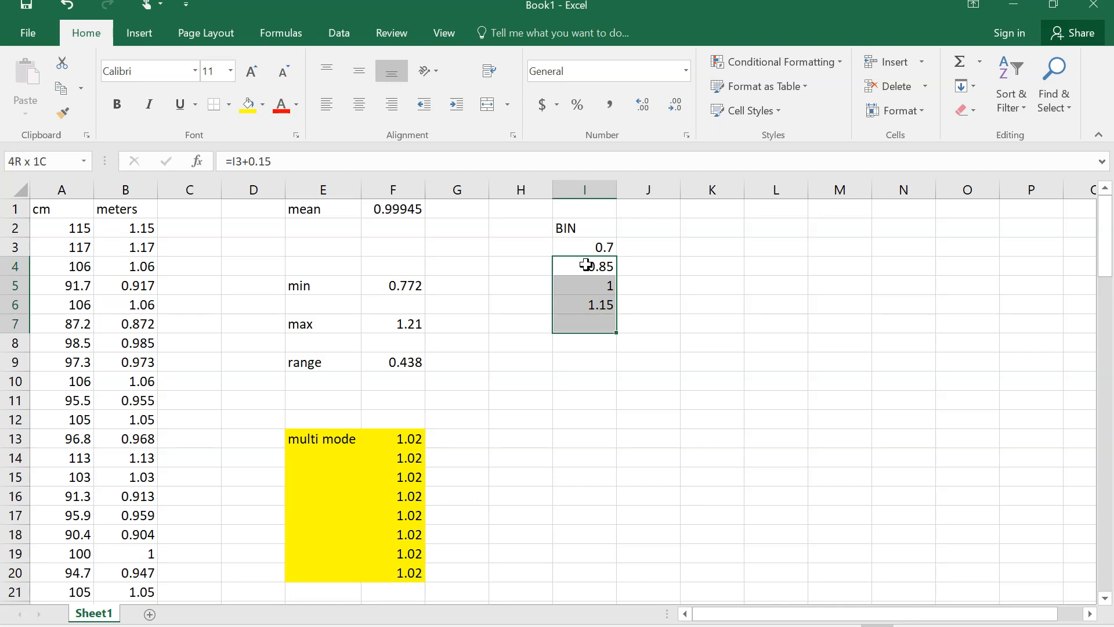
key(ctrl+d)
Step: Examine the bin values and their formulas cell by cell in the BIN column from I3 to I7
key(Down)
key(Up)
key(Up)
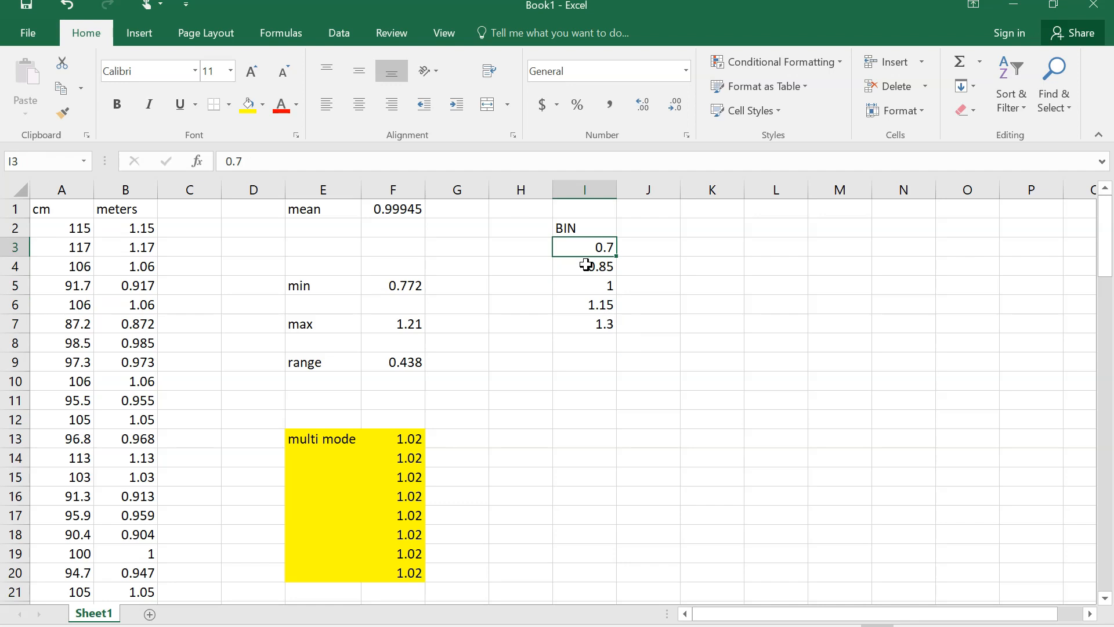
key(Down)
key(Down)
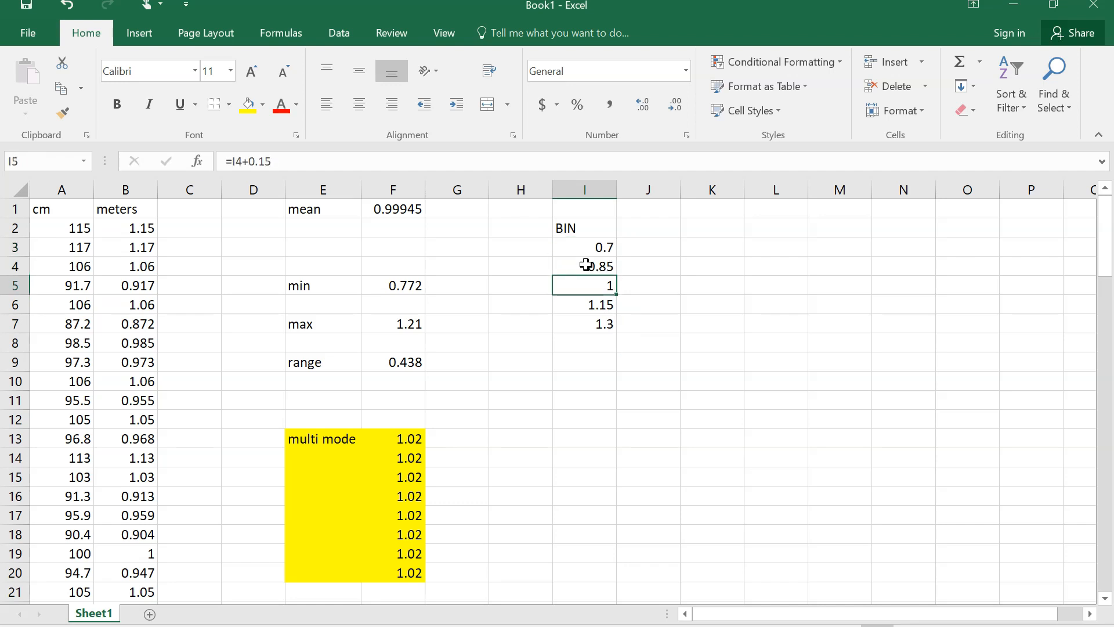
key(Up)
key(Down)
key(Down)
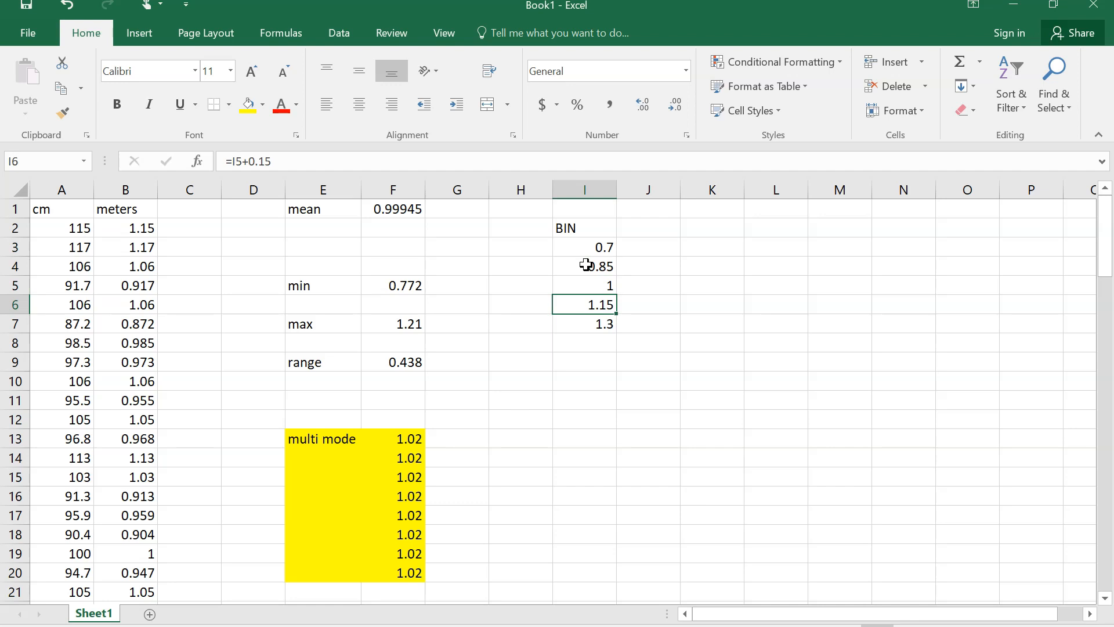
key(Down)
key(Up)
key(Up)
key(Up)
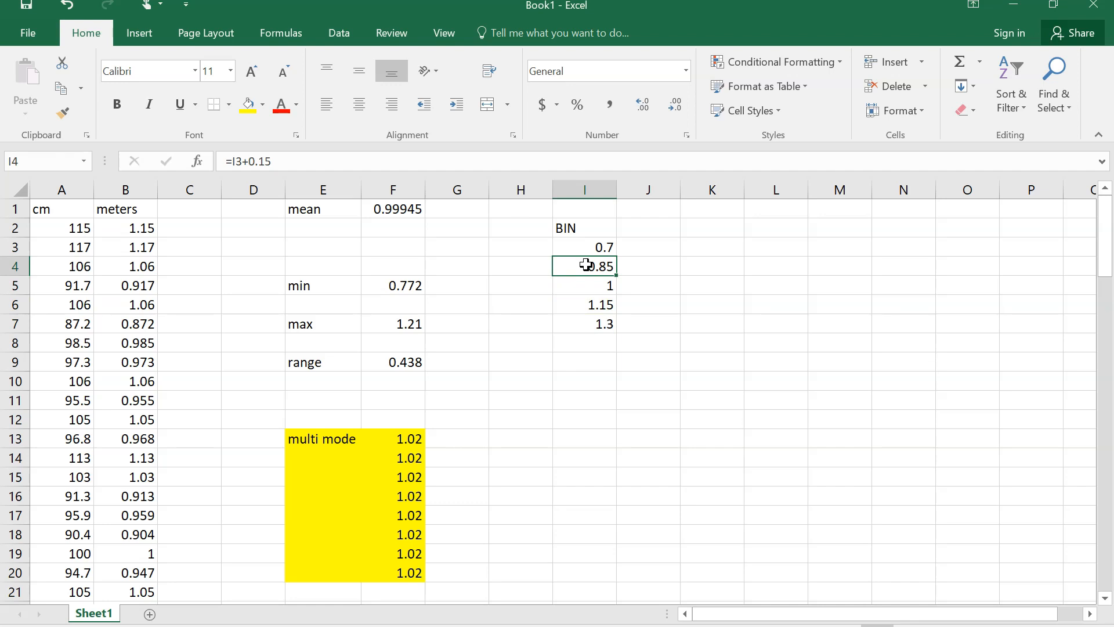
key(Up)
key(Up)
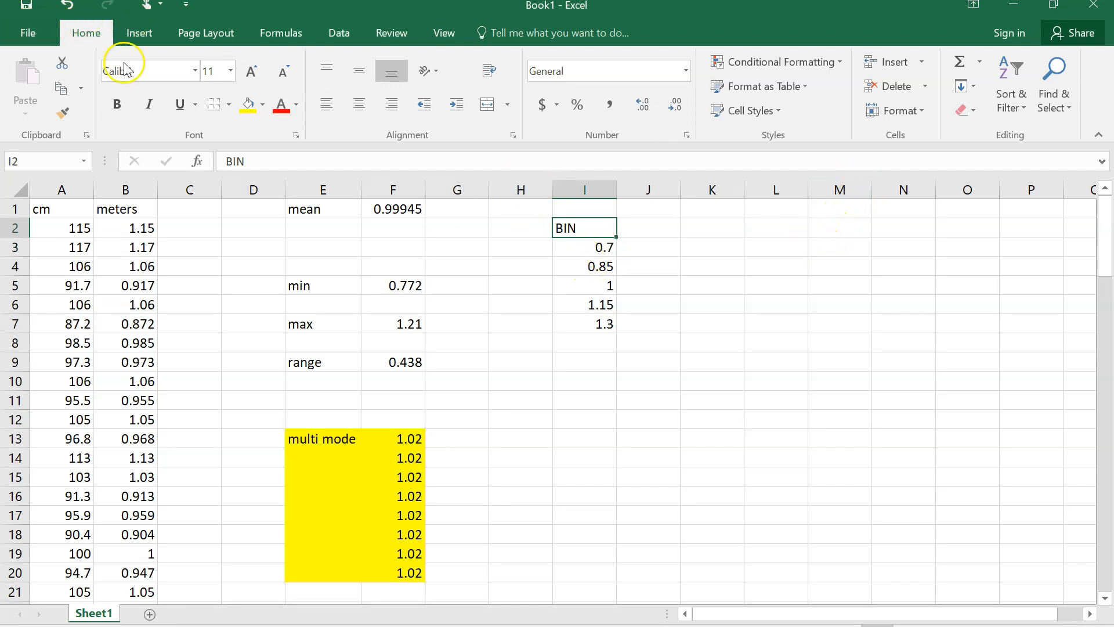
Step: Check in the Excel add-ins settings whether Analysis ToolPak and Analysis ToolPak - VBA are enabled, and leave the settings as they are
click(36, 34)
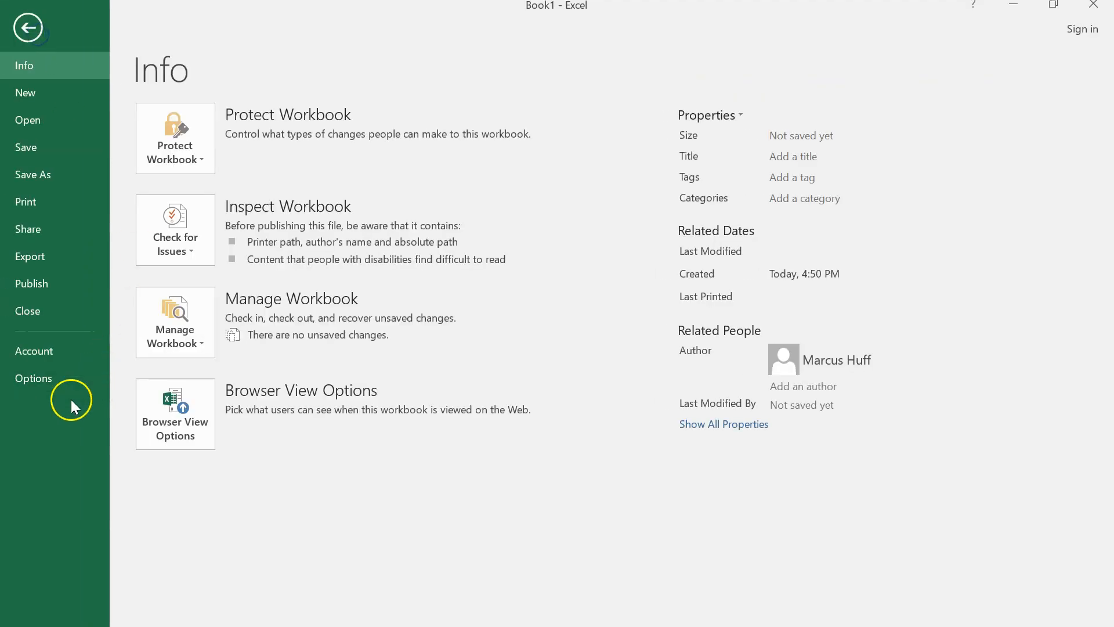
click(34, 378)
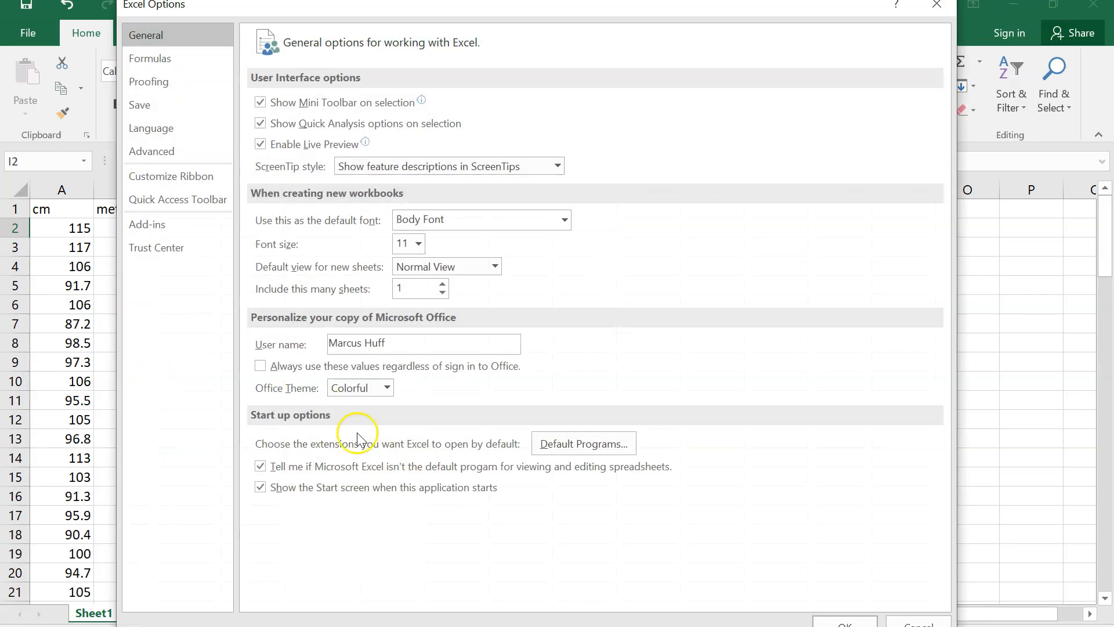
click(181, 229)
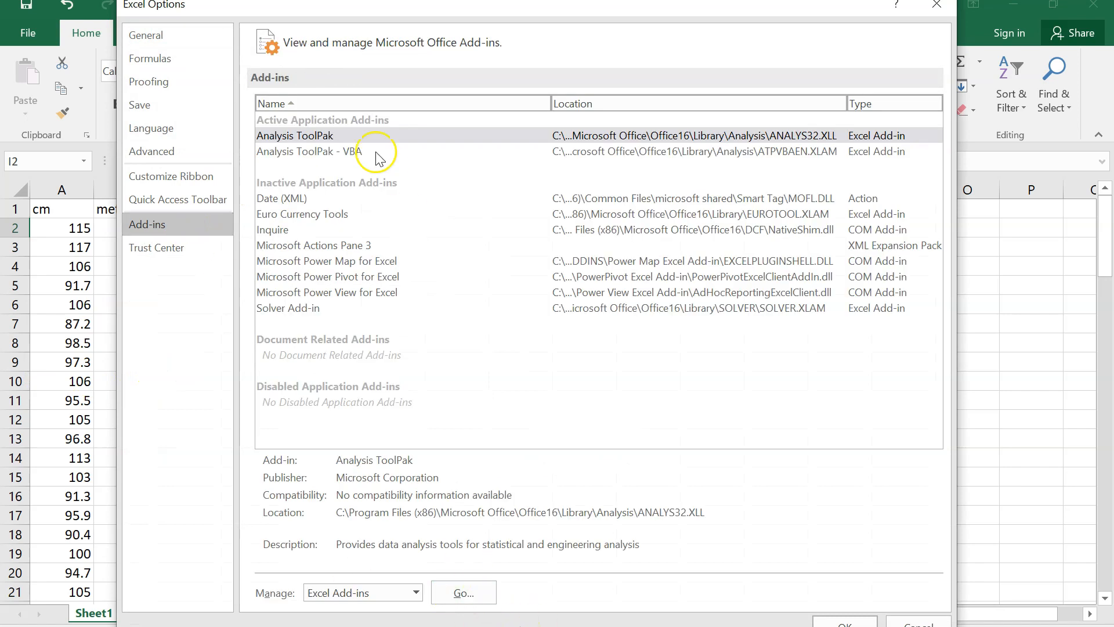
click(472, 597)
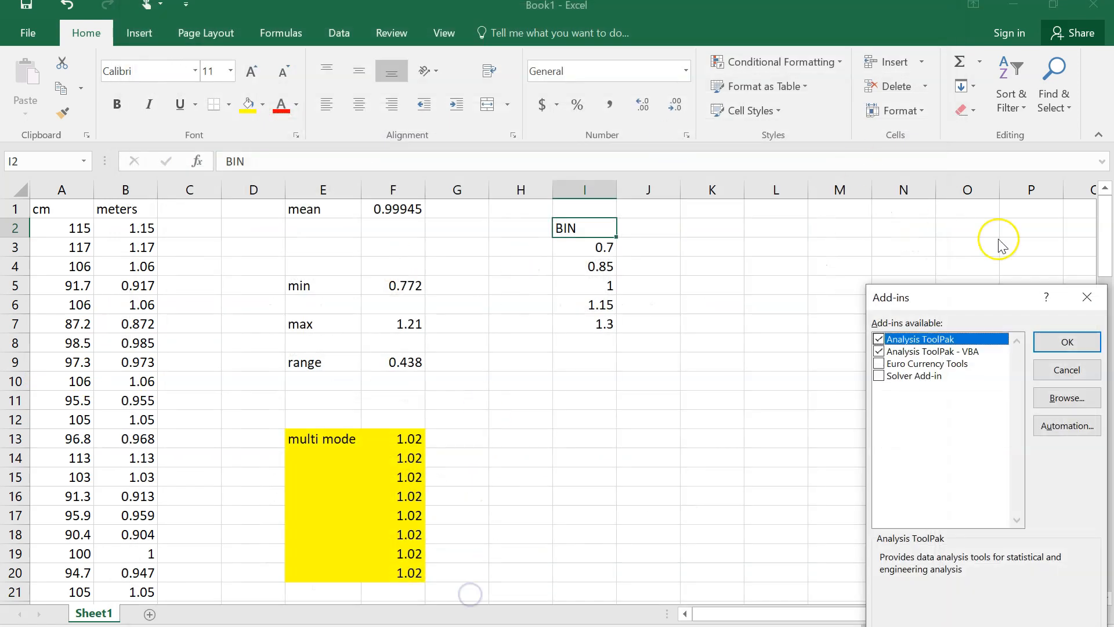
drag(996, 293, 532, 148)
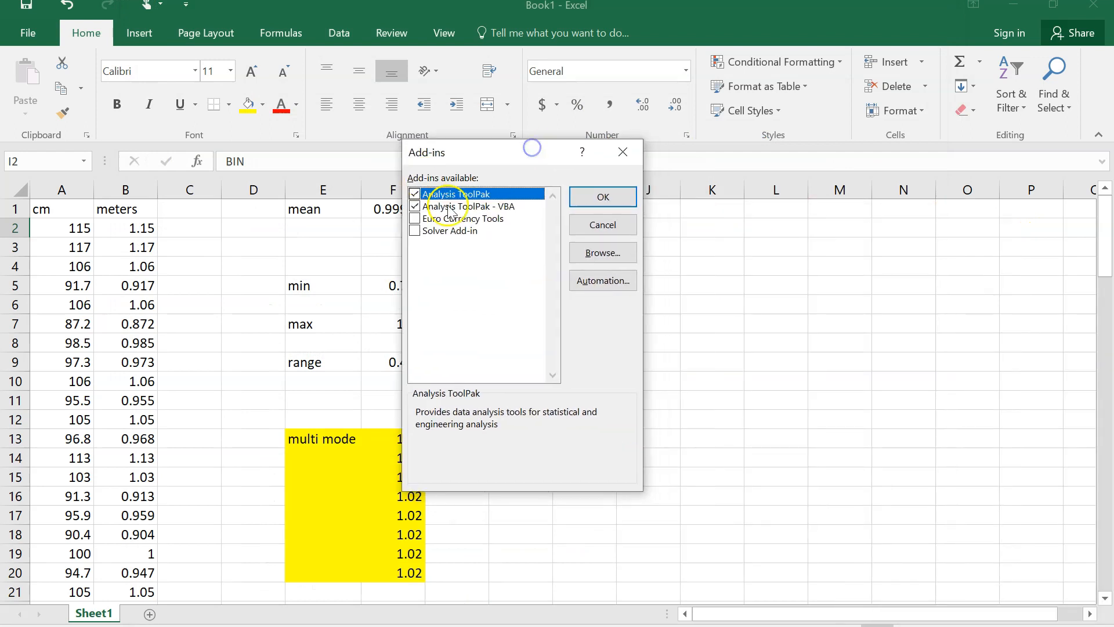
click(629, 153)
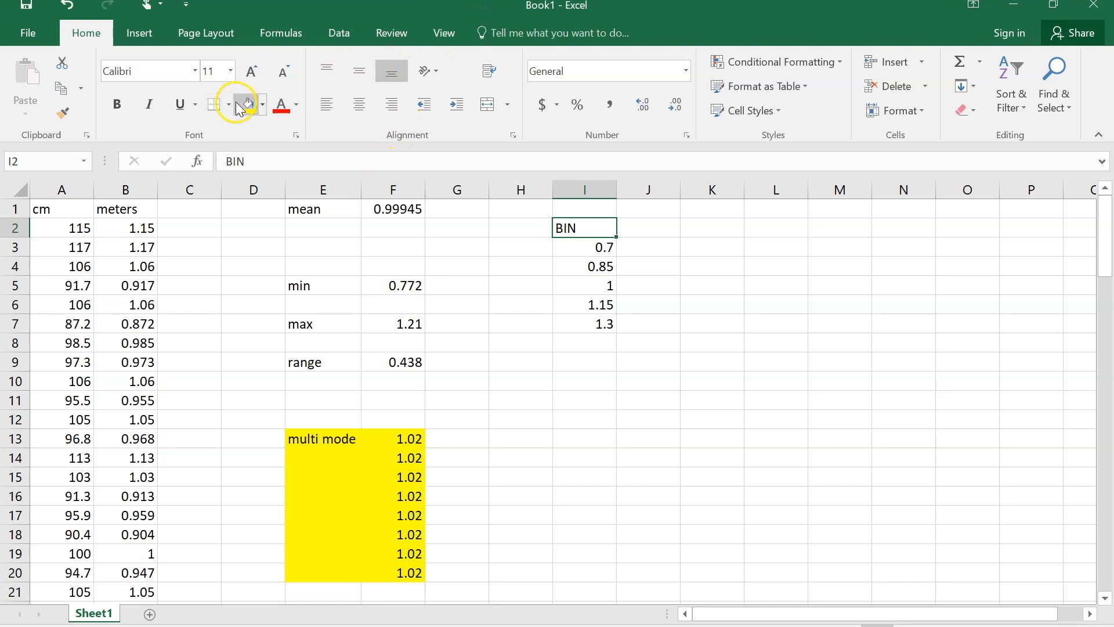
Step: Start the Histogram tool from the Data Analysis tools
click(341, 35)
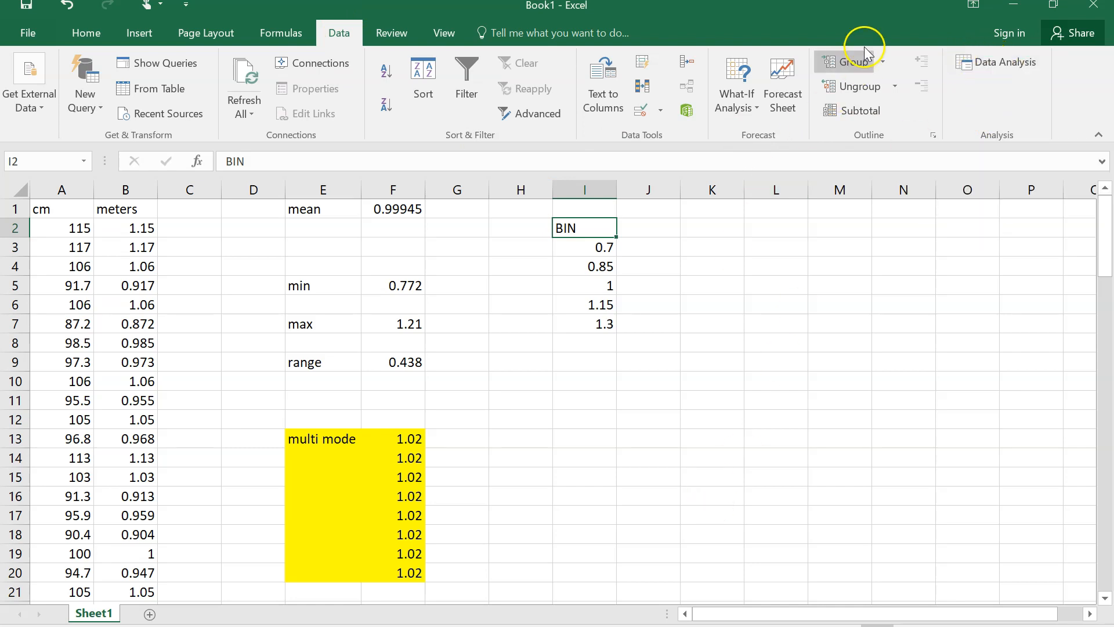
click(985, 65)
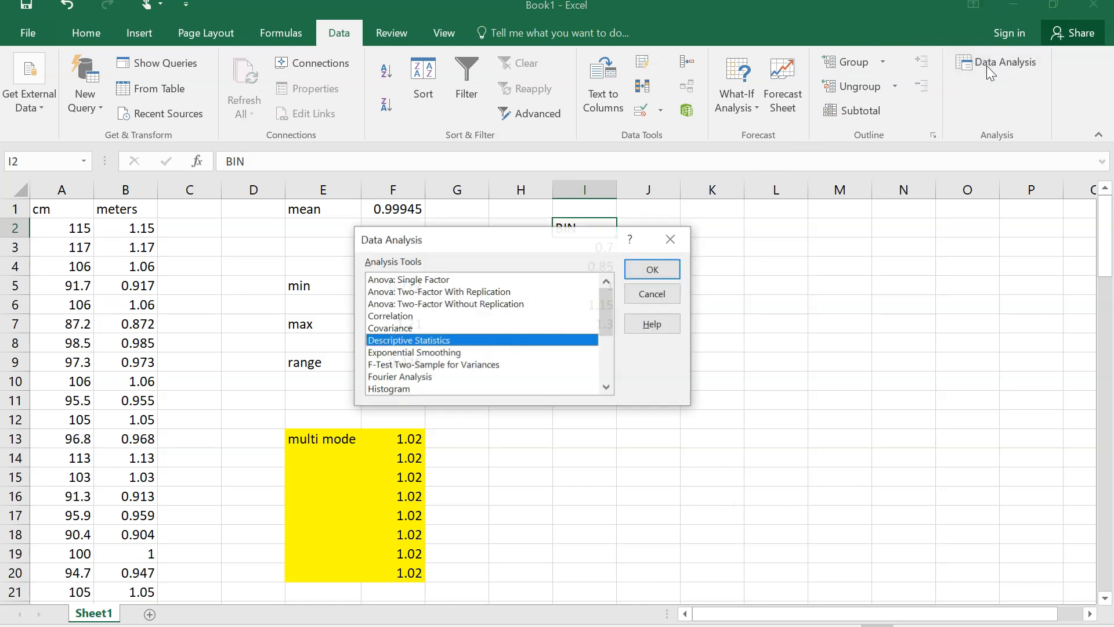
click(398, 387)
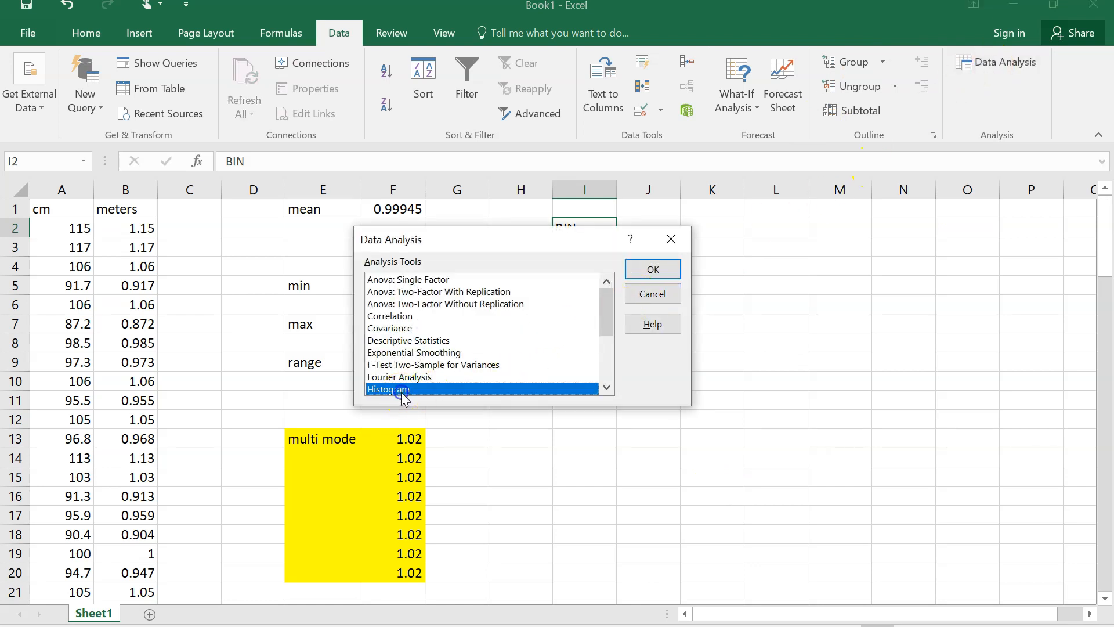
click(648, 270)
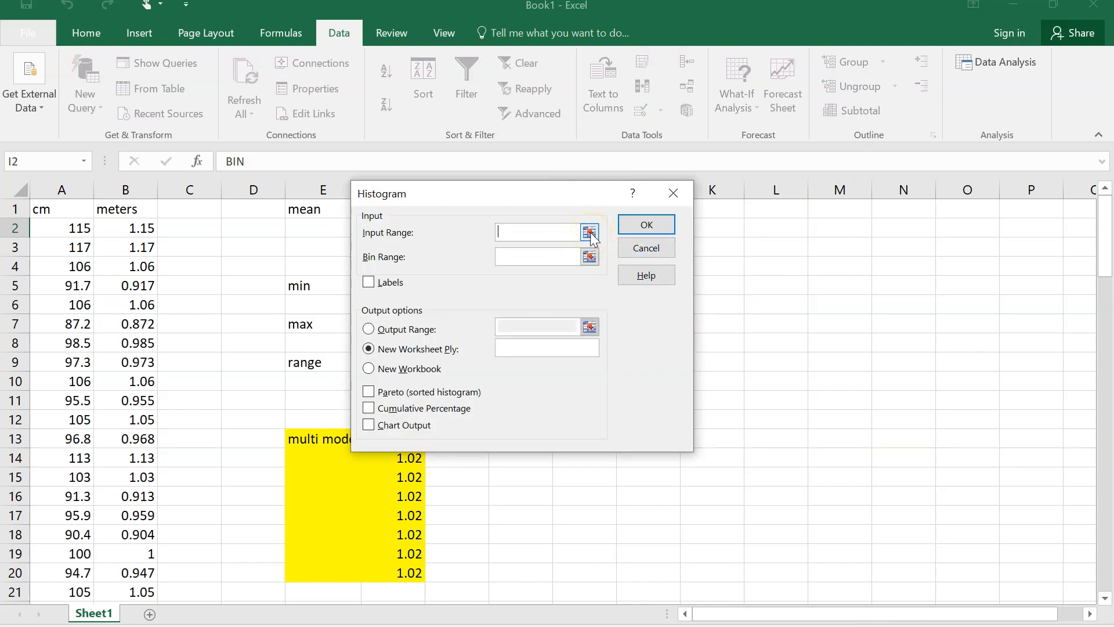
Step: Set the histogram's input range to the meters column with its heading, $B$1:$B$101
click(590, 232)
click(122, 209)
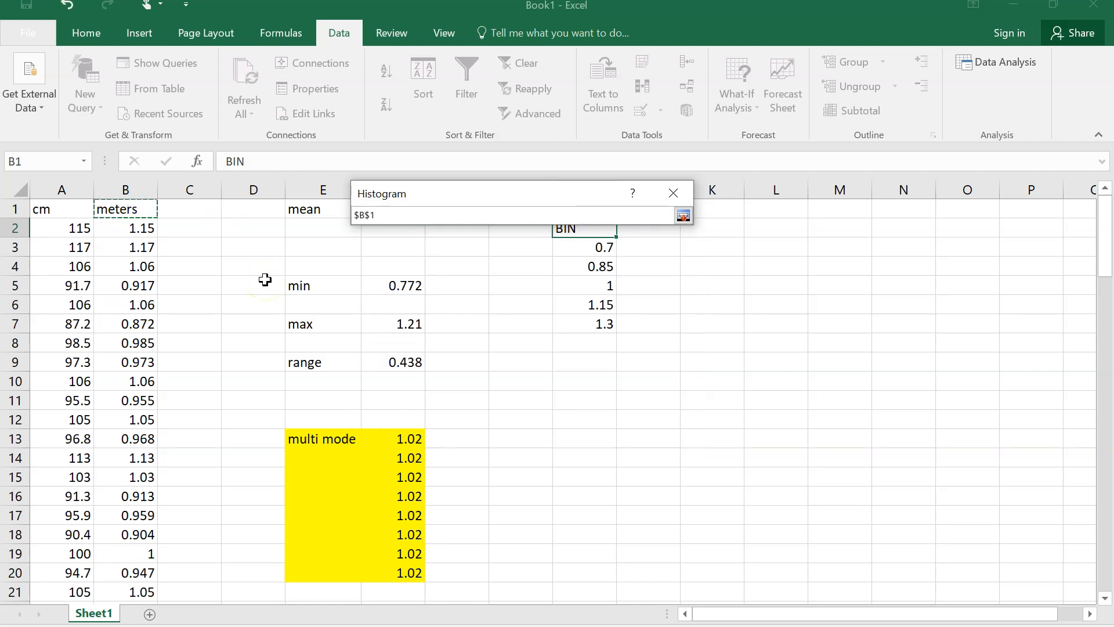
key(ctrl+shift+Down)
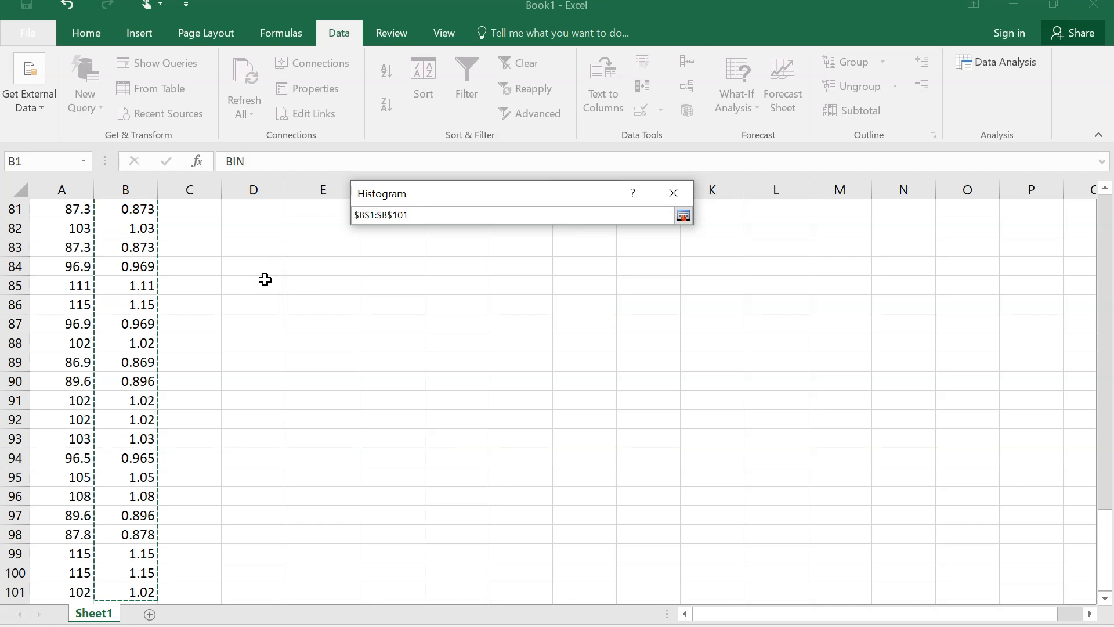
click(683, 216)
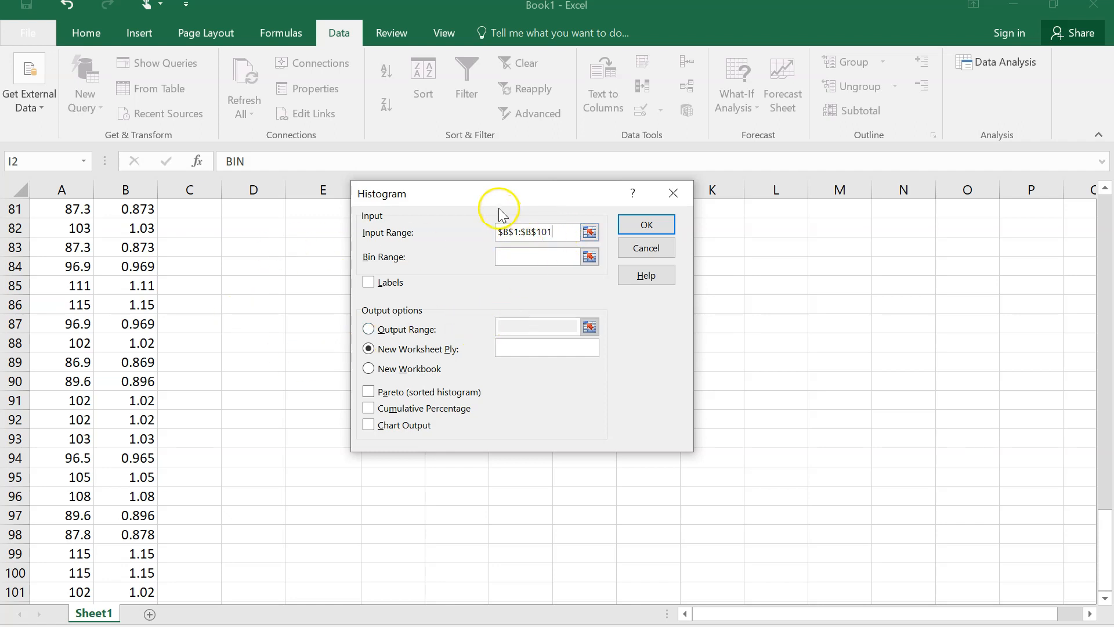
Step: Set the histogram's bin range to the BIN column with its heading, $I$2:$I$7, and enable Labels
drag(496, 194, 293, 284)
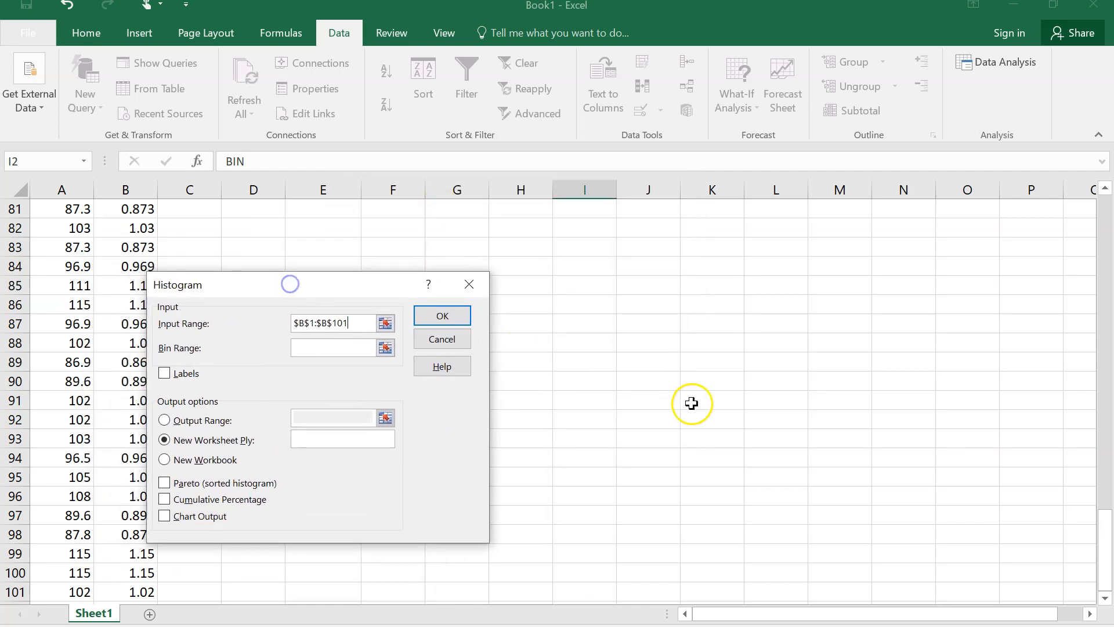
scroll(688, 366, up, 9)
scroll(688, 366, up, 18)
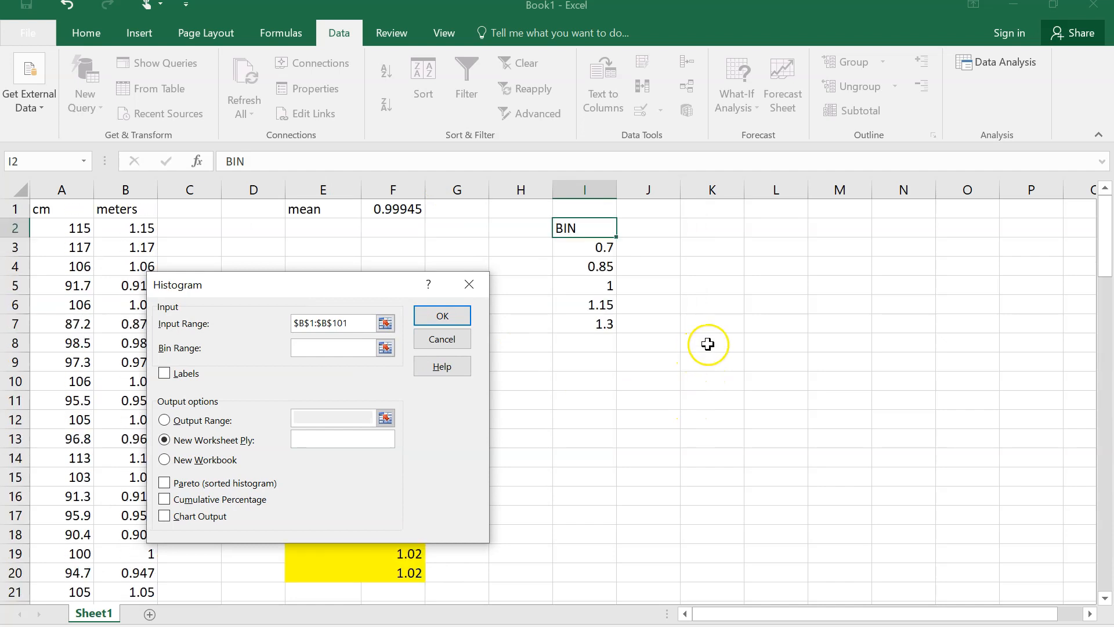
click(385, 347)
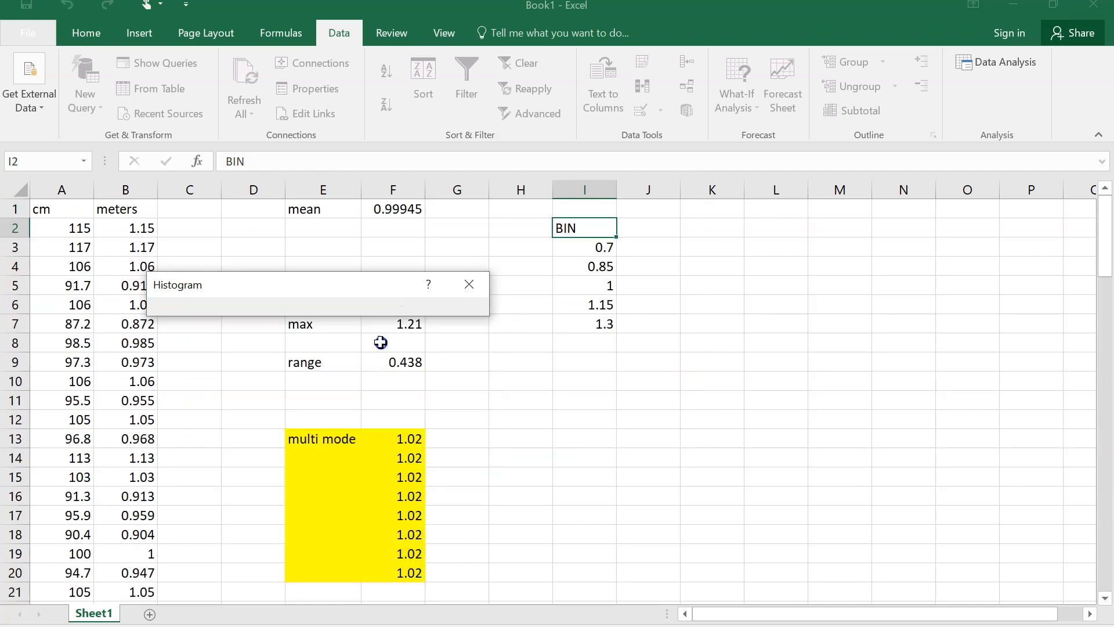
drag(592, 227, 598, 323)
click(479, 307)
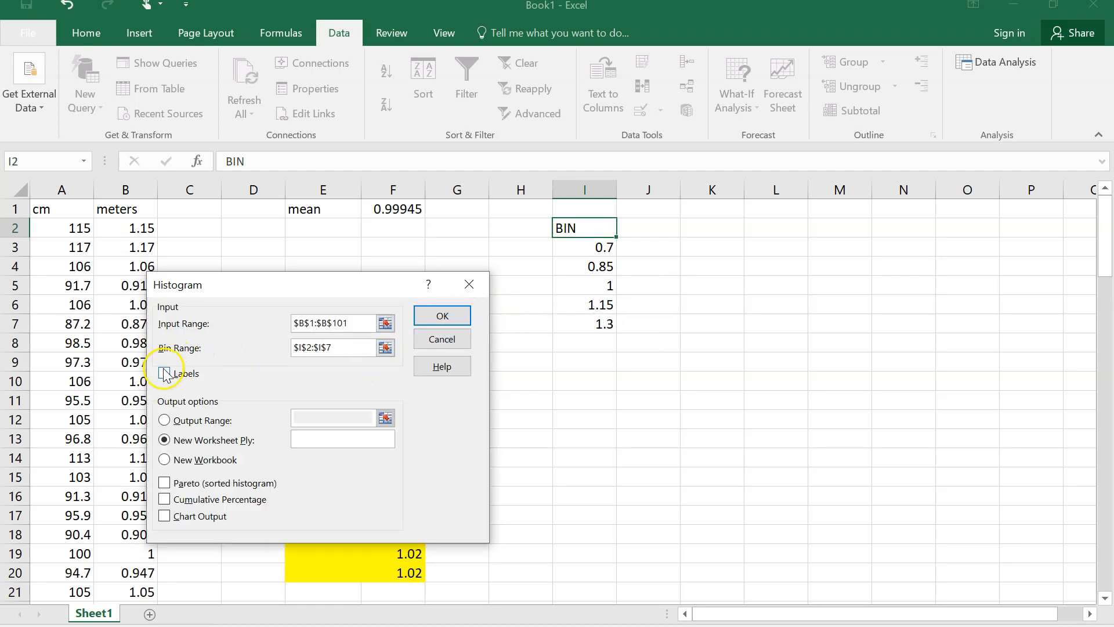
click(165, 373)
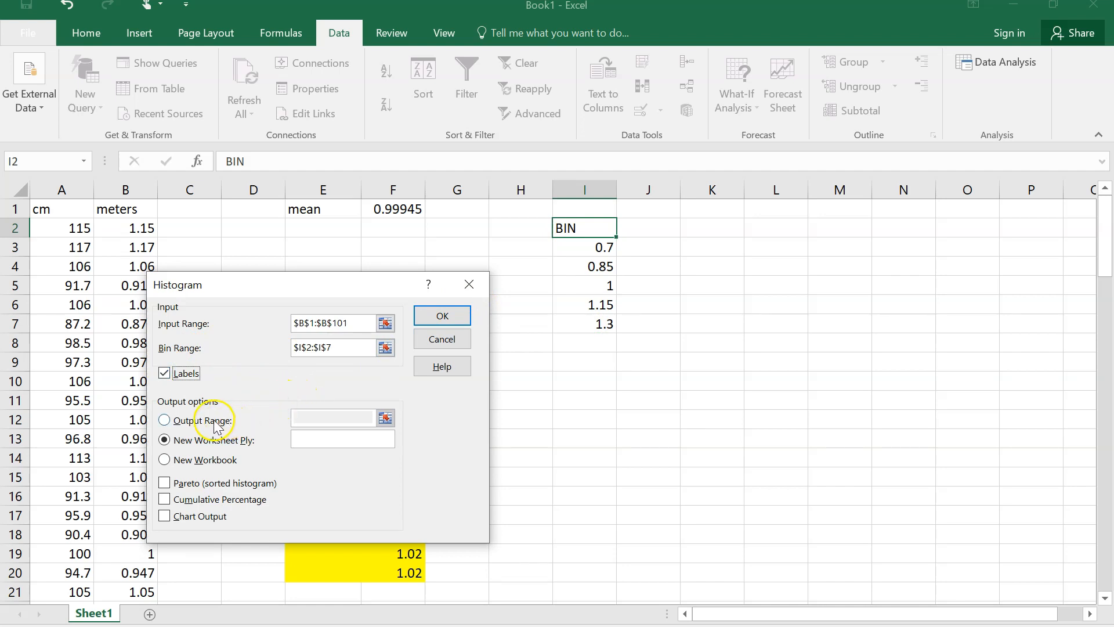
Step: Send the histogram output to a range on the current sheet starting at $E$22, below the multi mode block
click(165, 420)
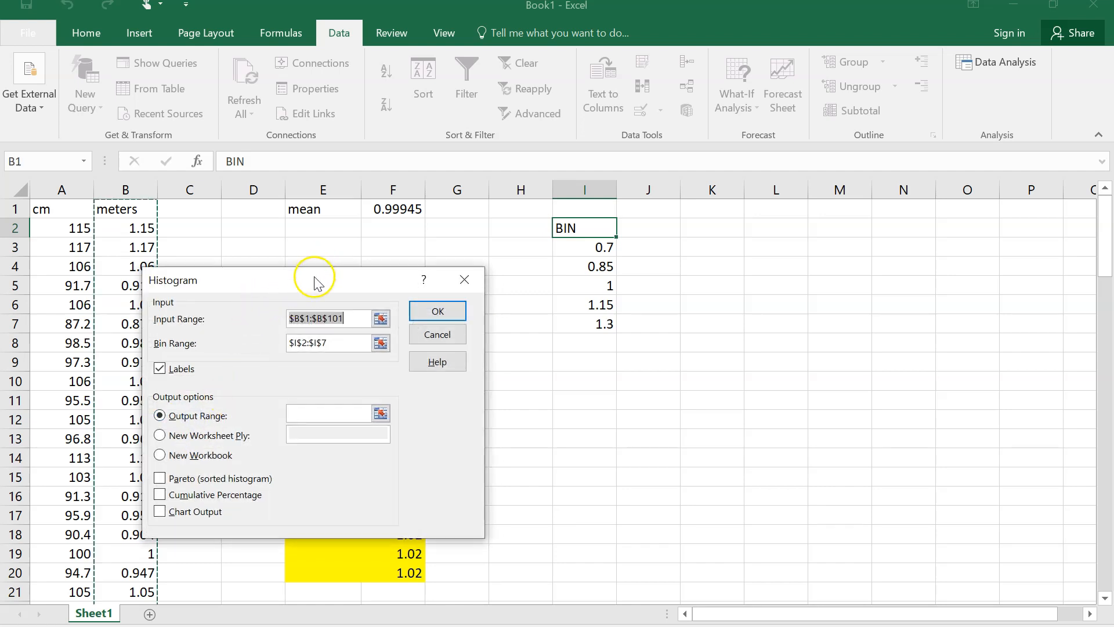
drag(310, 285, 821, 212)
scroll(490, 415, down, 2)
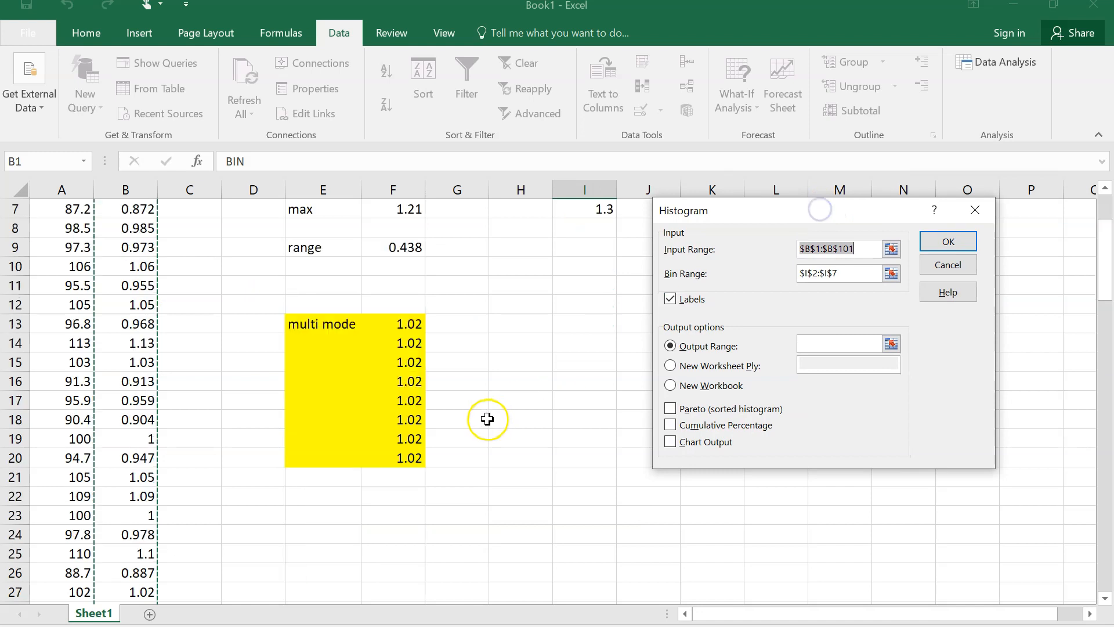
scroll(487, 418, down, 1)
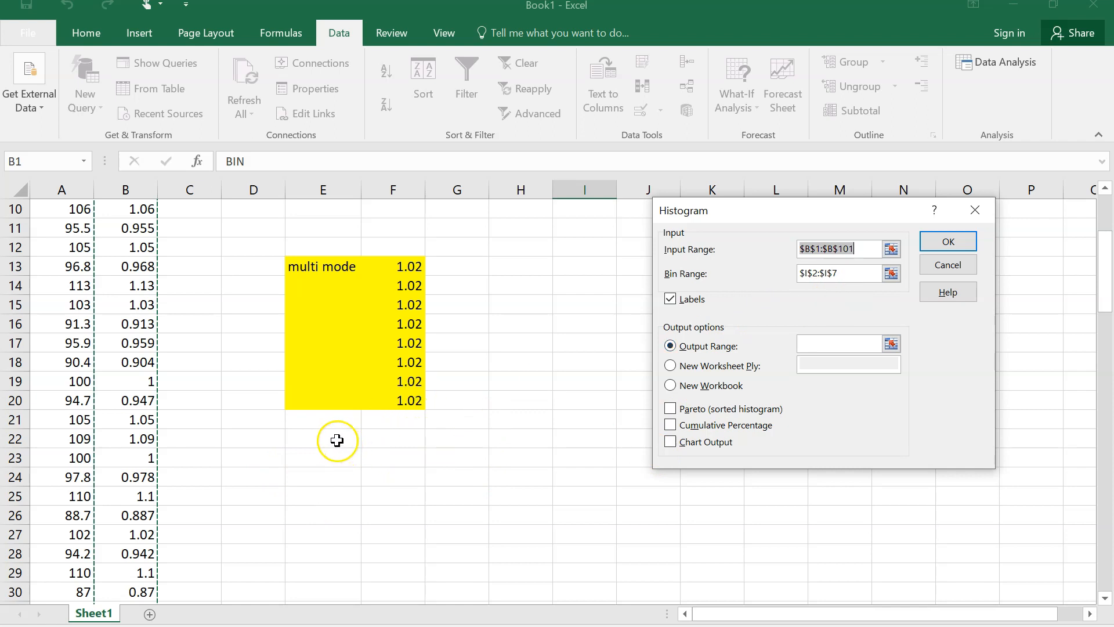
click(890, 343)
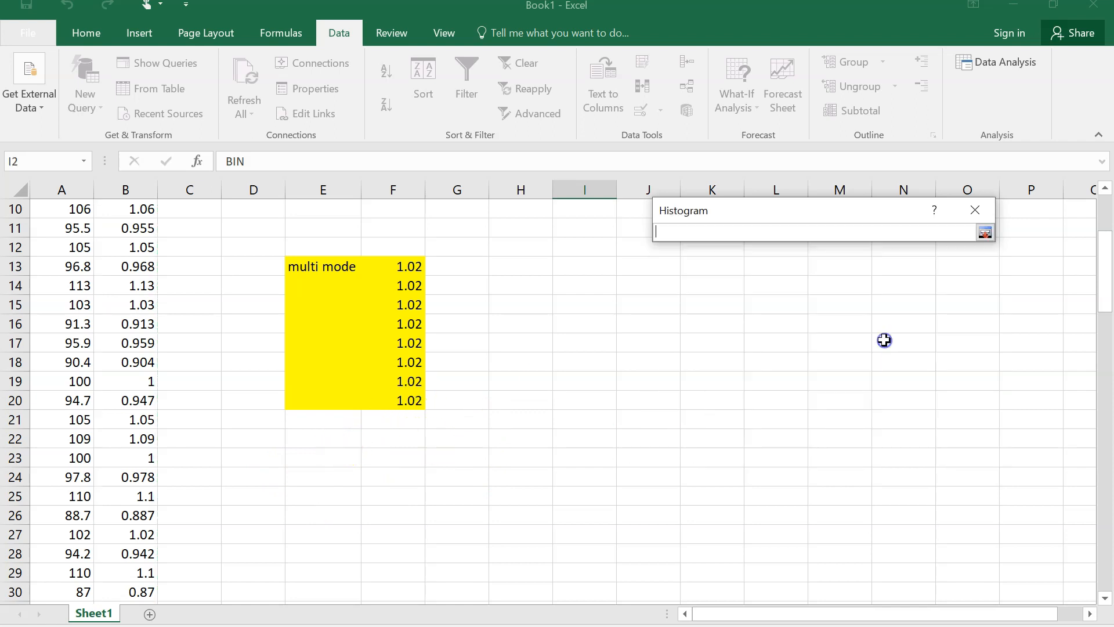
click(327, 439)
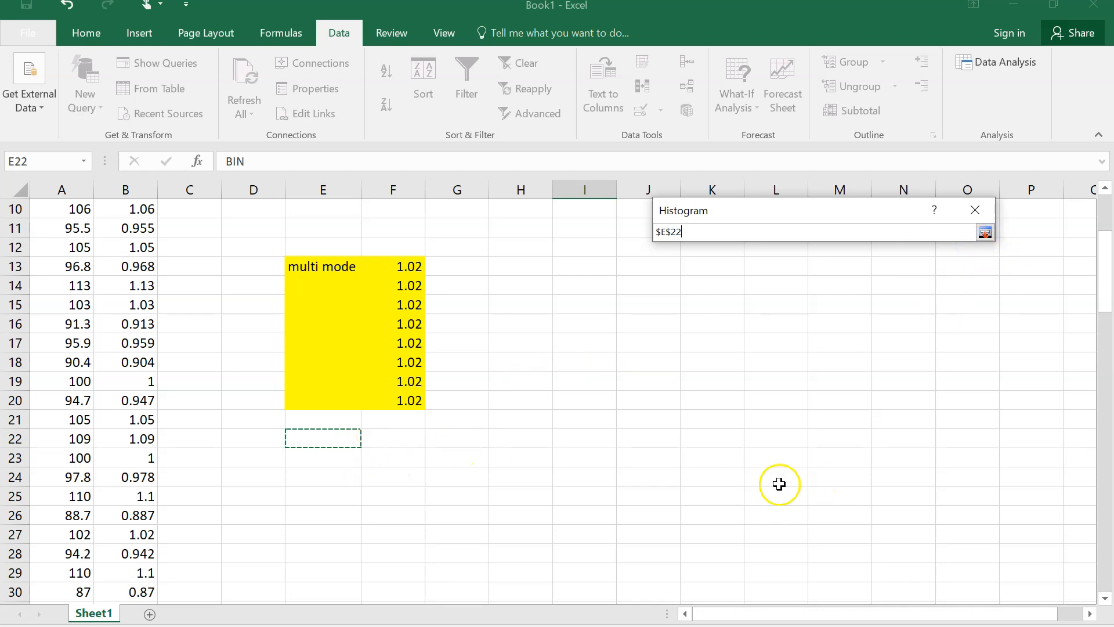
click(985, 233)
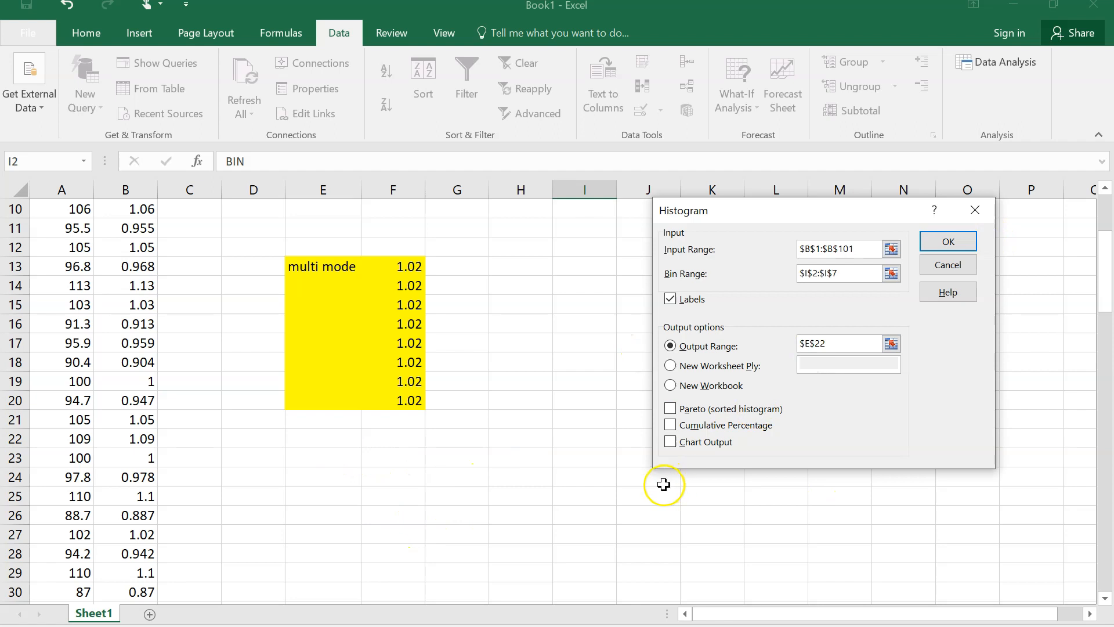
Step: Enable Chart Output and generate the histogram with its frequency table
click(672, 442)
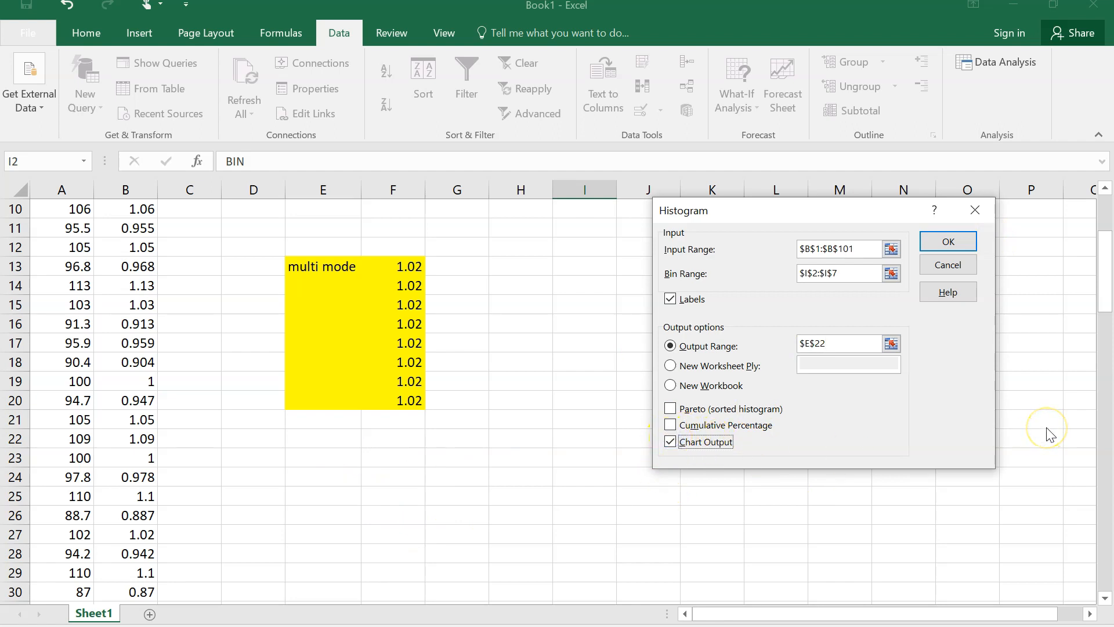
drag(741, 210, 375, 153)
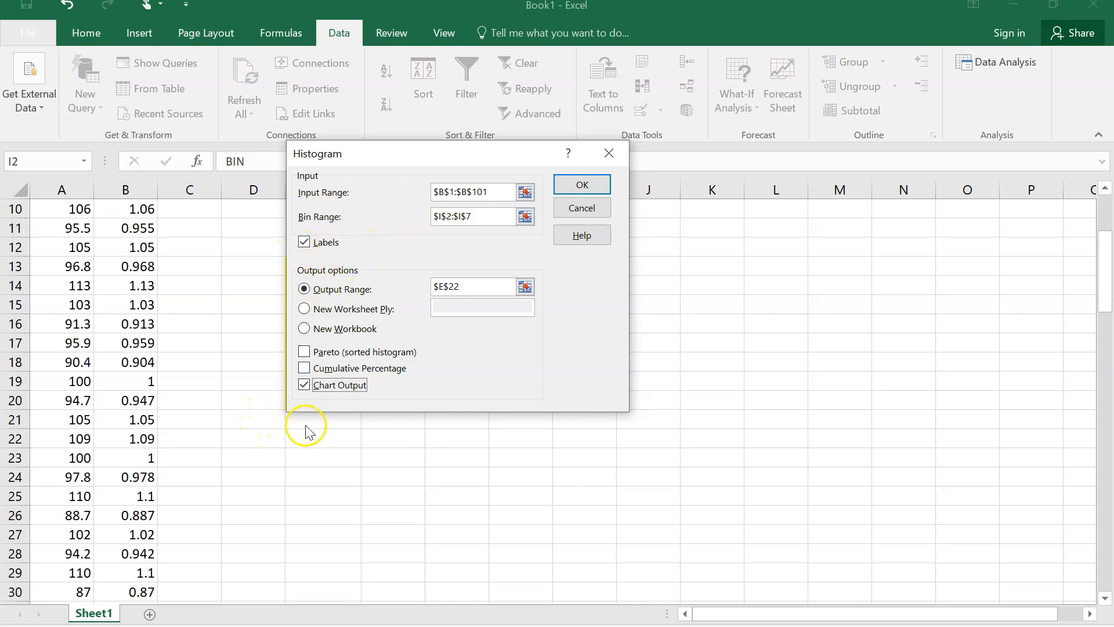
click(583, 183)
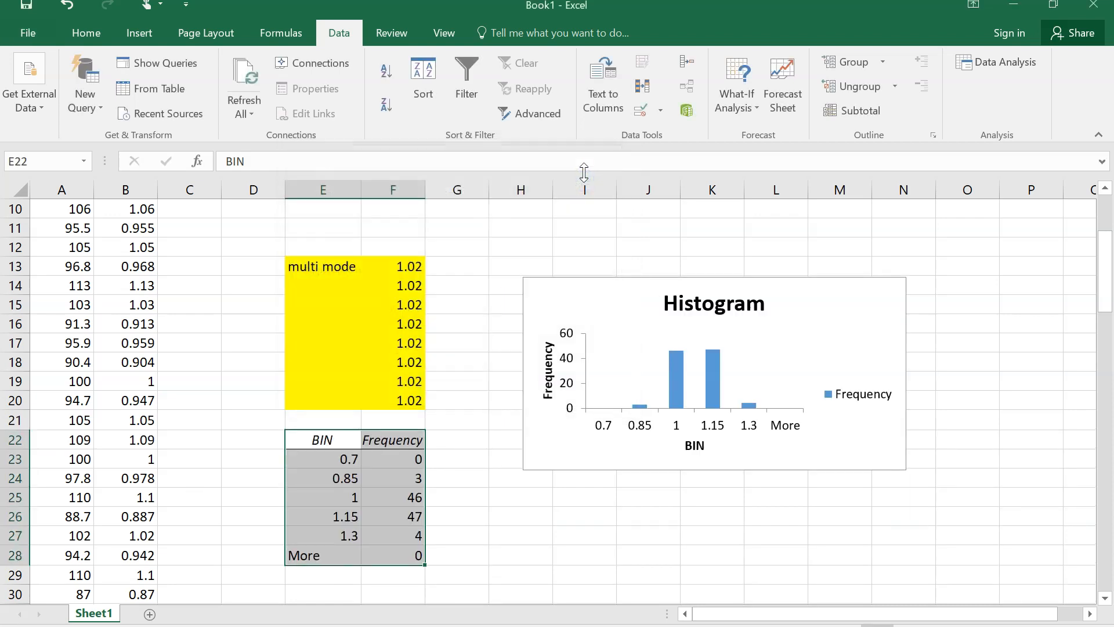
Step: Move the histogram chart beside the BIN and Frequency table and stretch its upper edge to row 14 to make it taller
drag(606, 360, 553, 472)
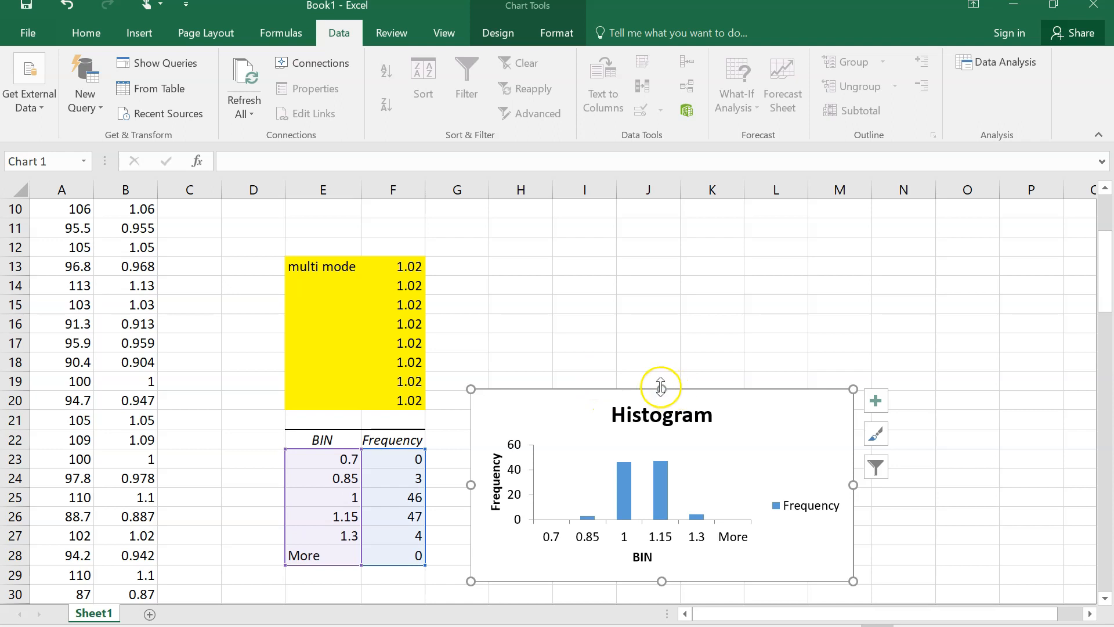
drag(661, 387, 662, 288)
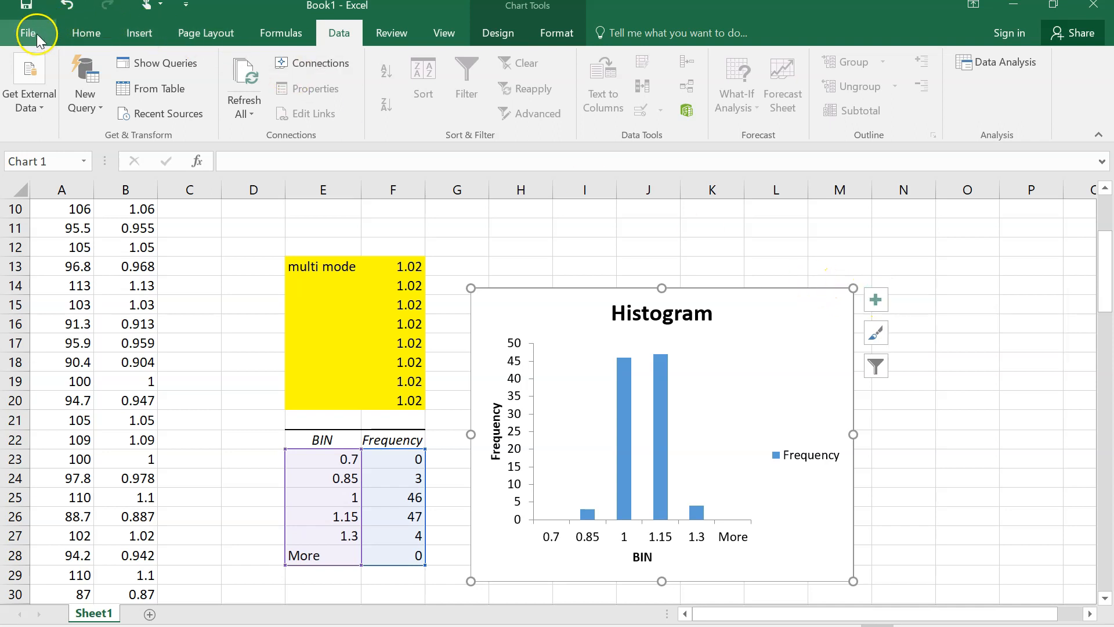
click(877, 298)
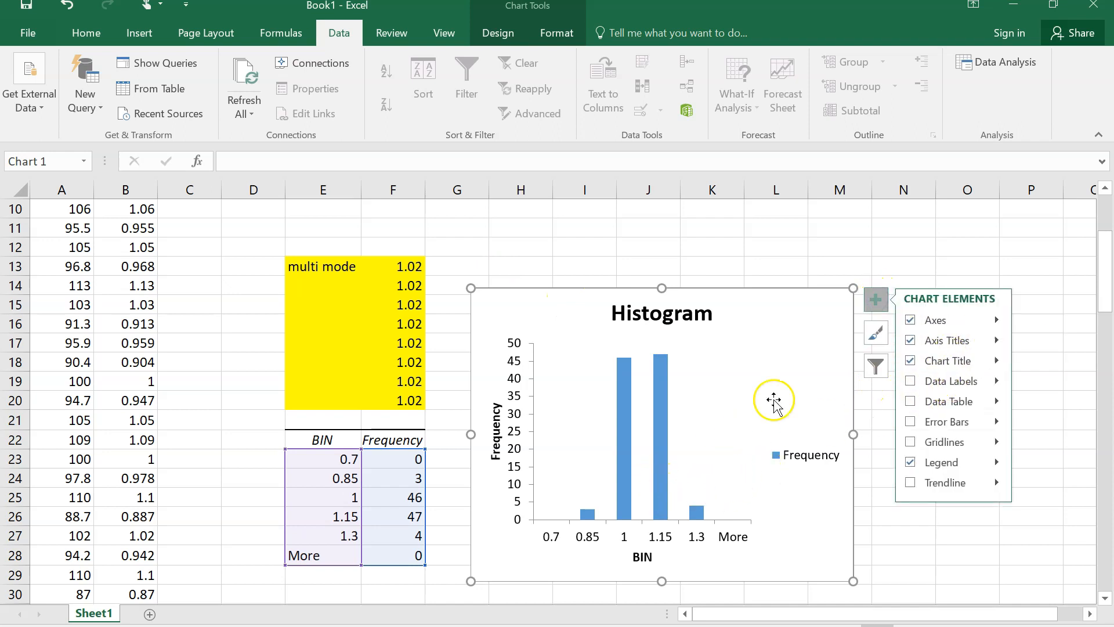
click(848, 247)
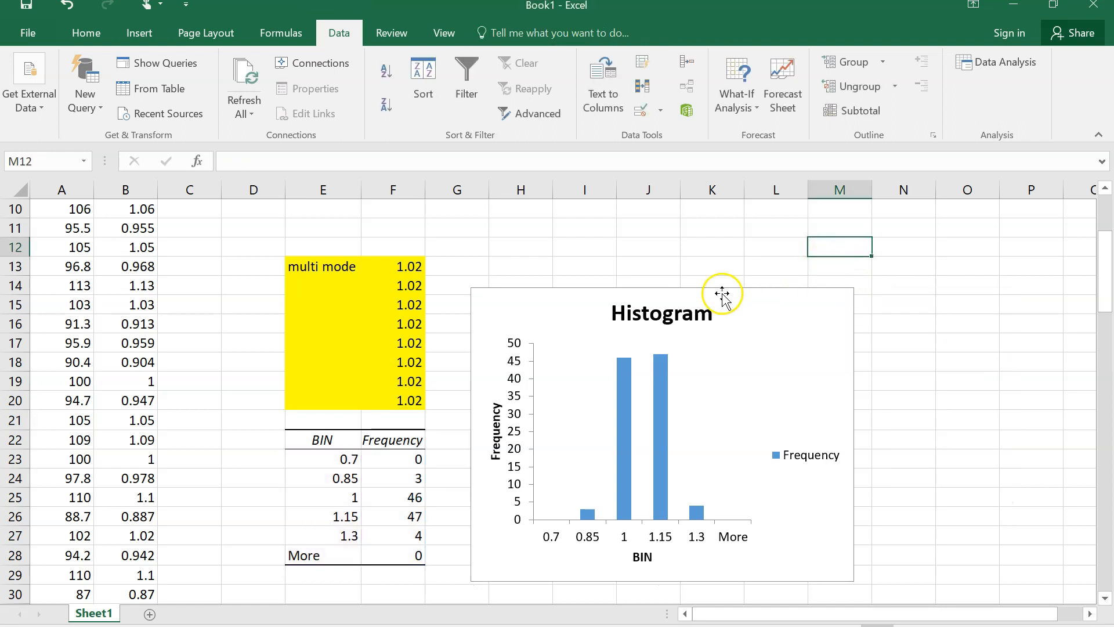
Step: Start the Descriptive Statistics tool from the Data Analysis tools
scroll(723, 295, up, 3)
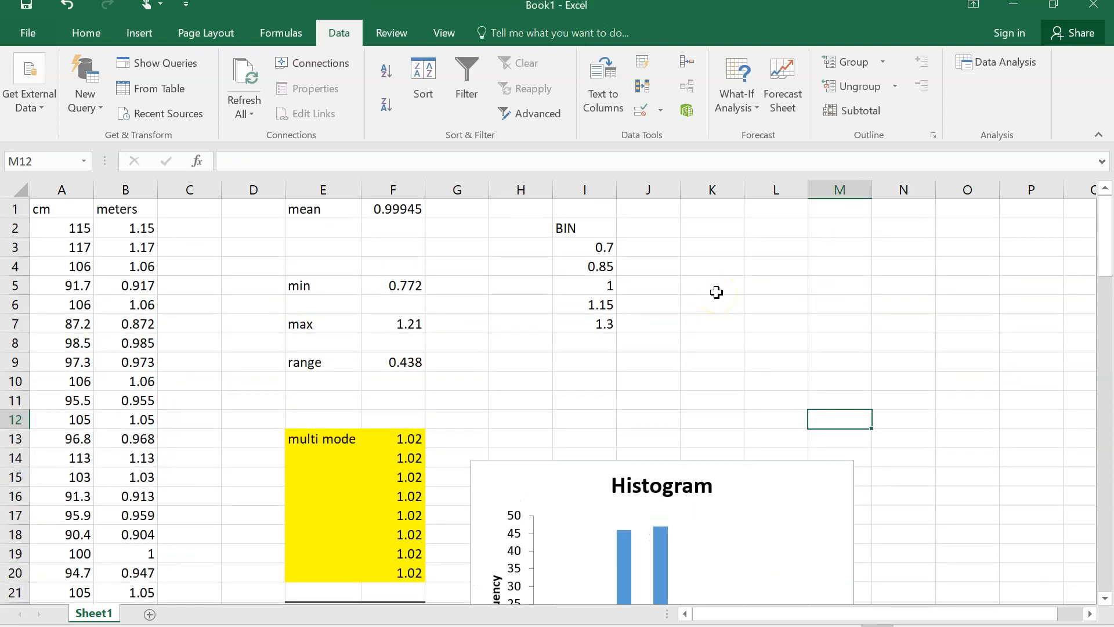
click(828, 209)
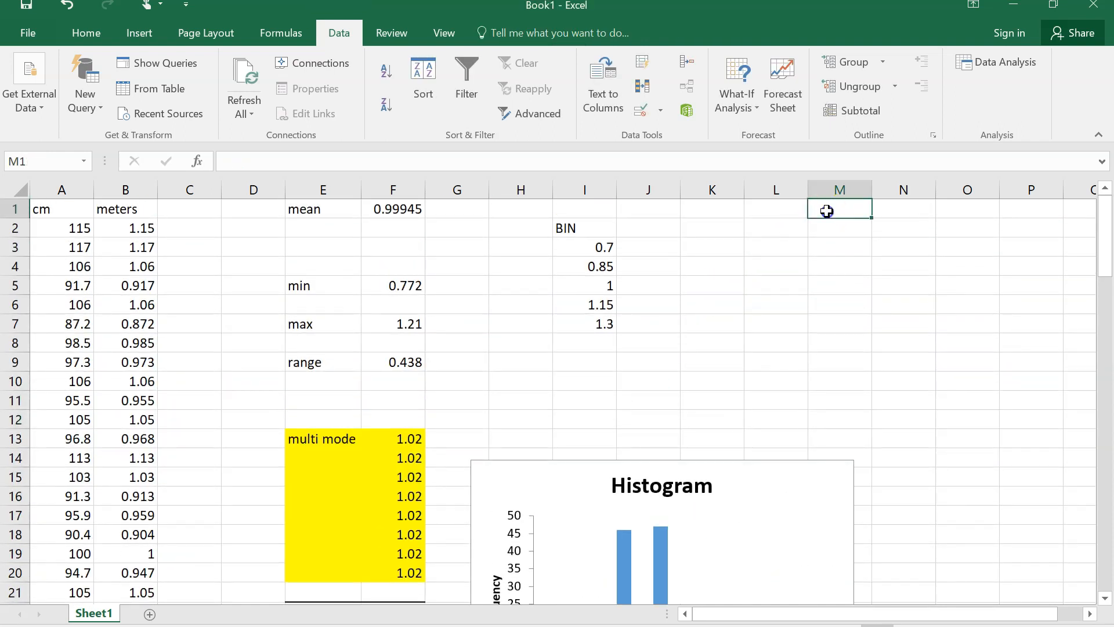
click(992, 63)
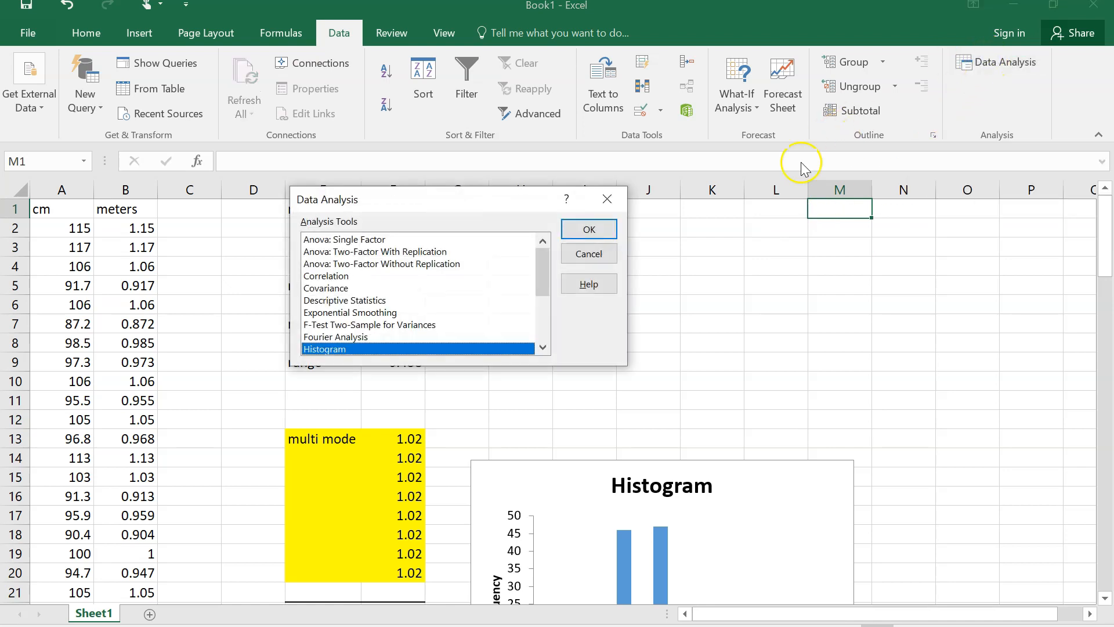
click(406, 300)
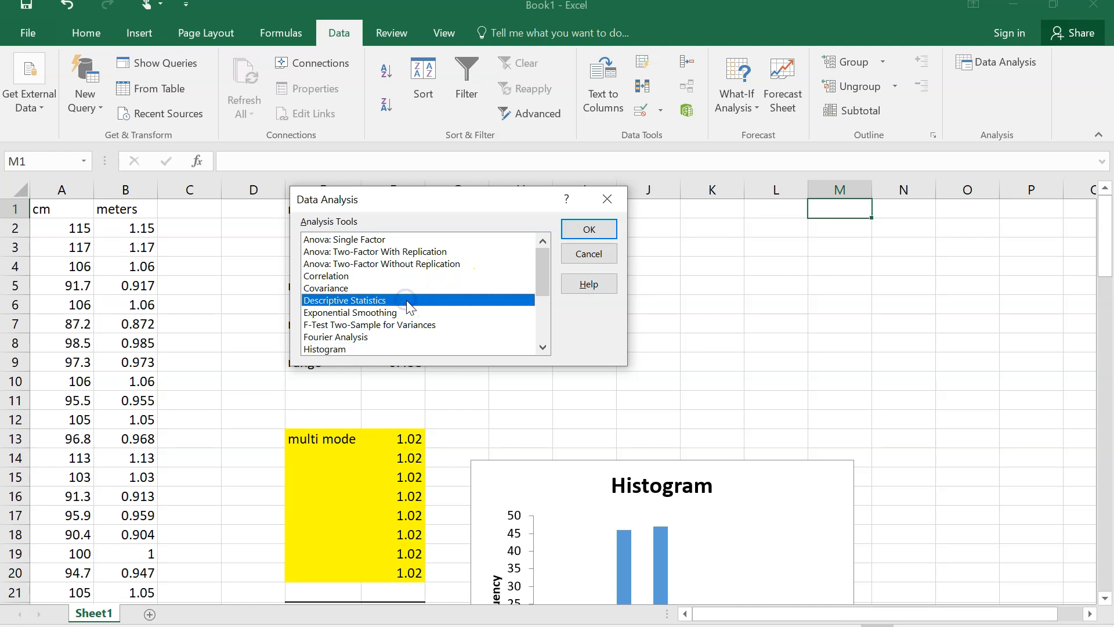
double_click(408, 301)
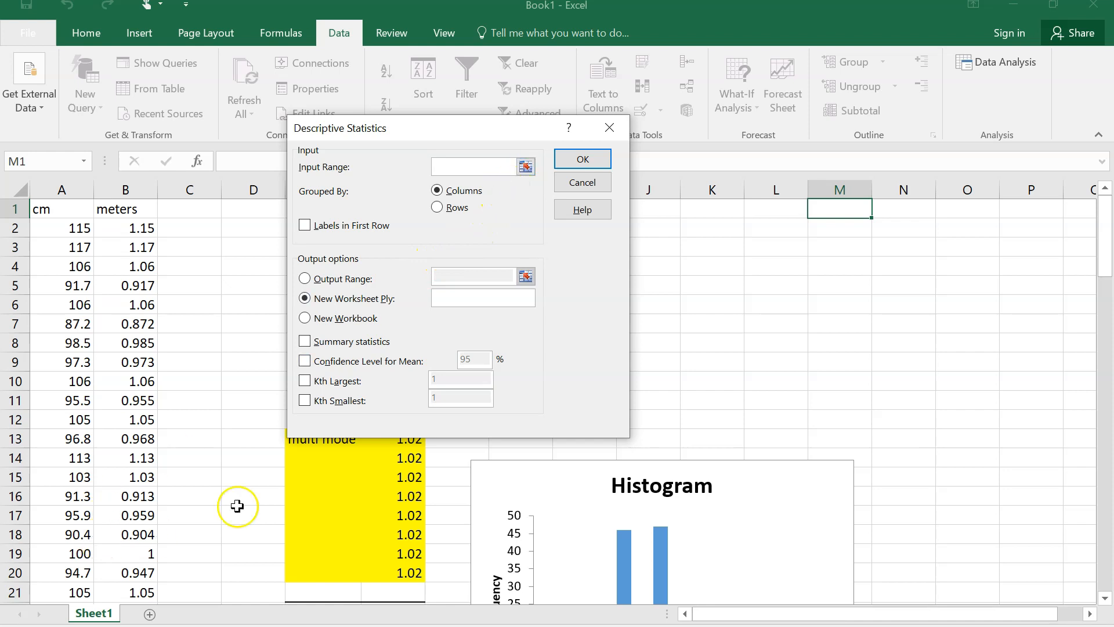
Step: Set the descriptive statistics input range to the meters column with its heading, $B$1:$B$101, and enable Labels in First Row
click(525, 168)
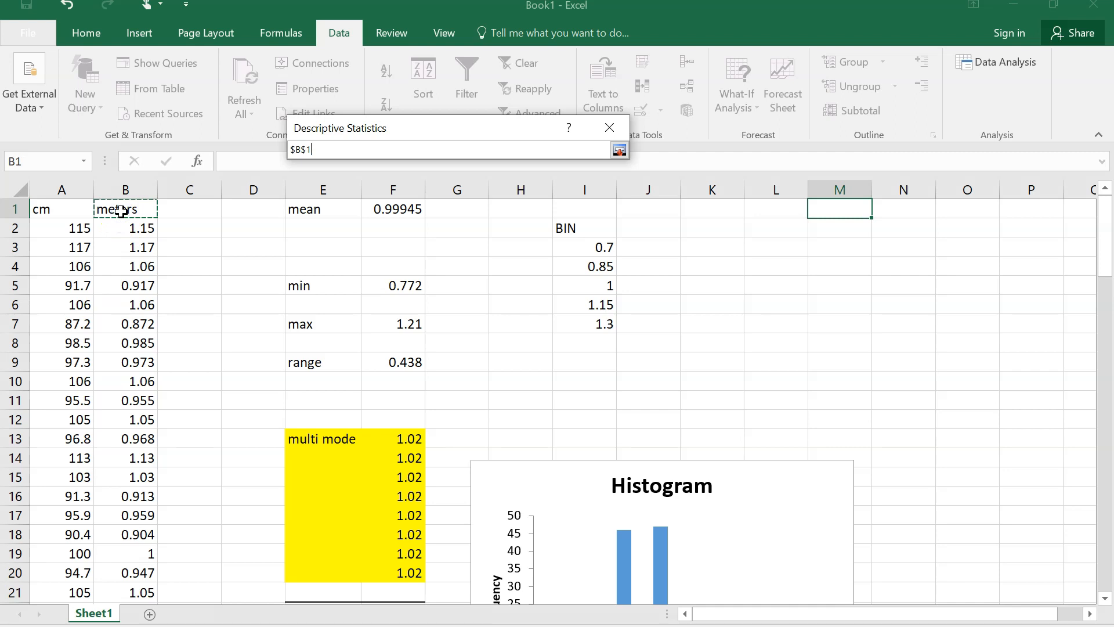
key(ctrl+shift+Down)
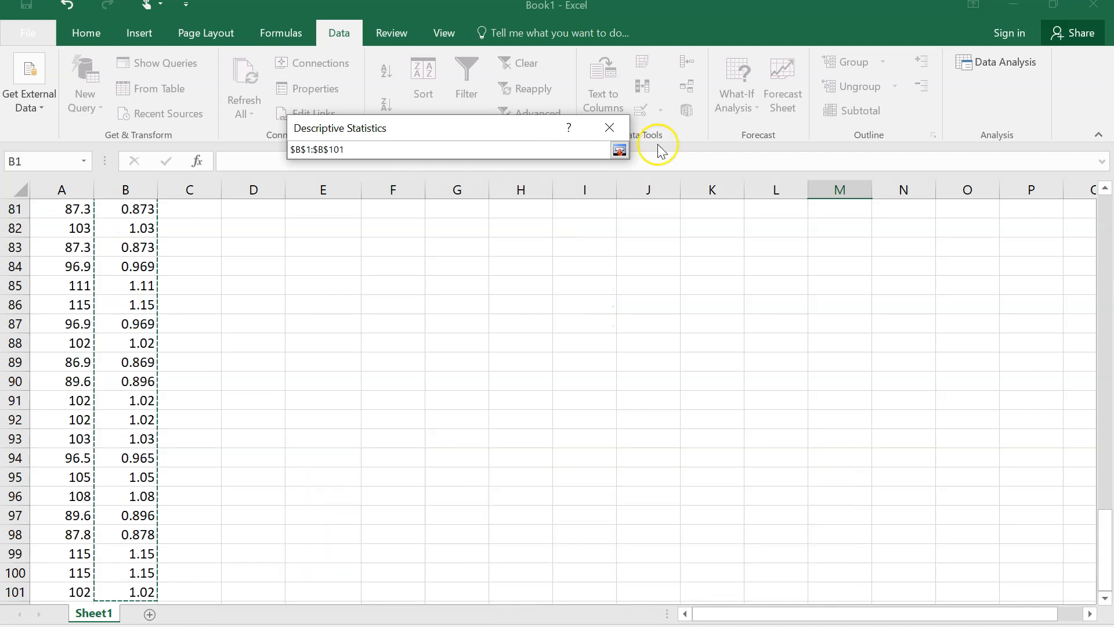
click(620, 150)
scroll(773, 375, up, 20)
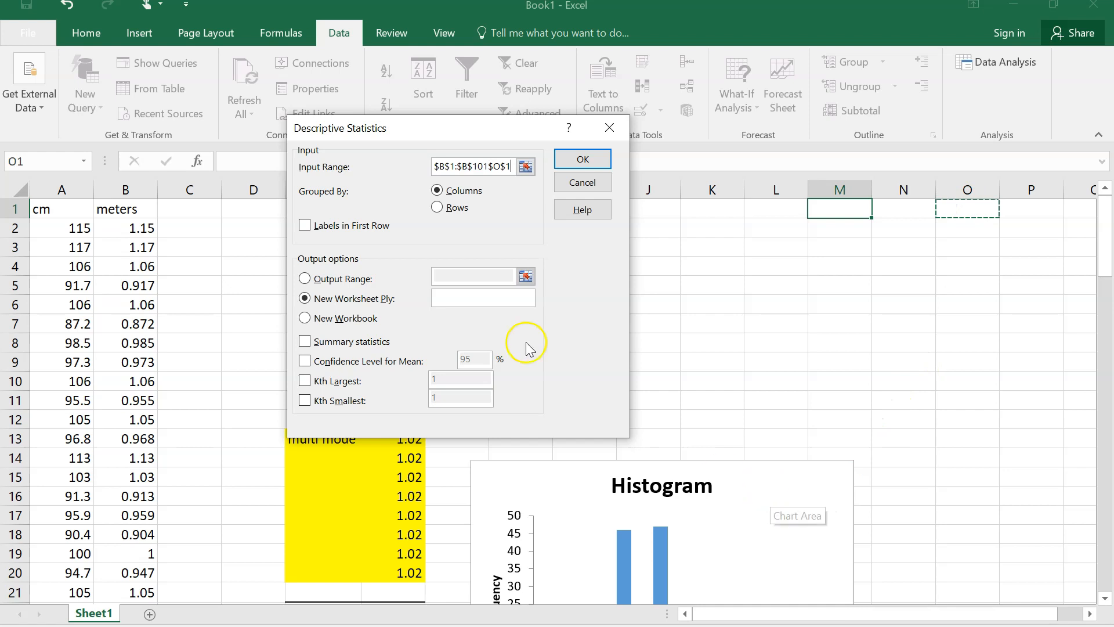
key(BackSpace)
key(BackSpace)
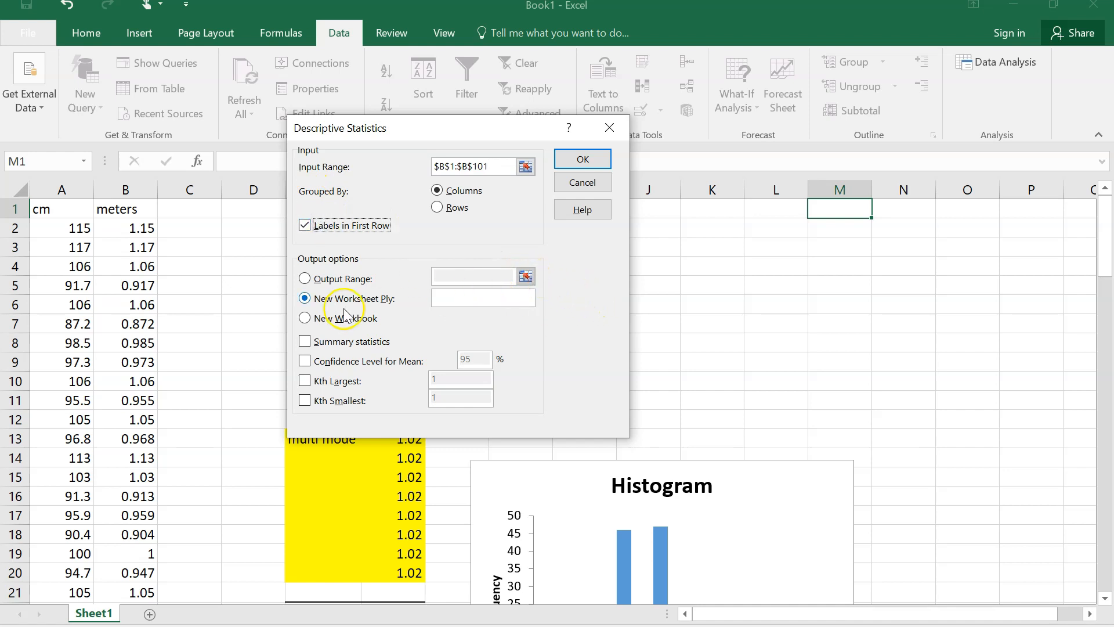
Step: Generate summary statistics for the meters data with the output range starting at $O$1
click(331, 277)
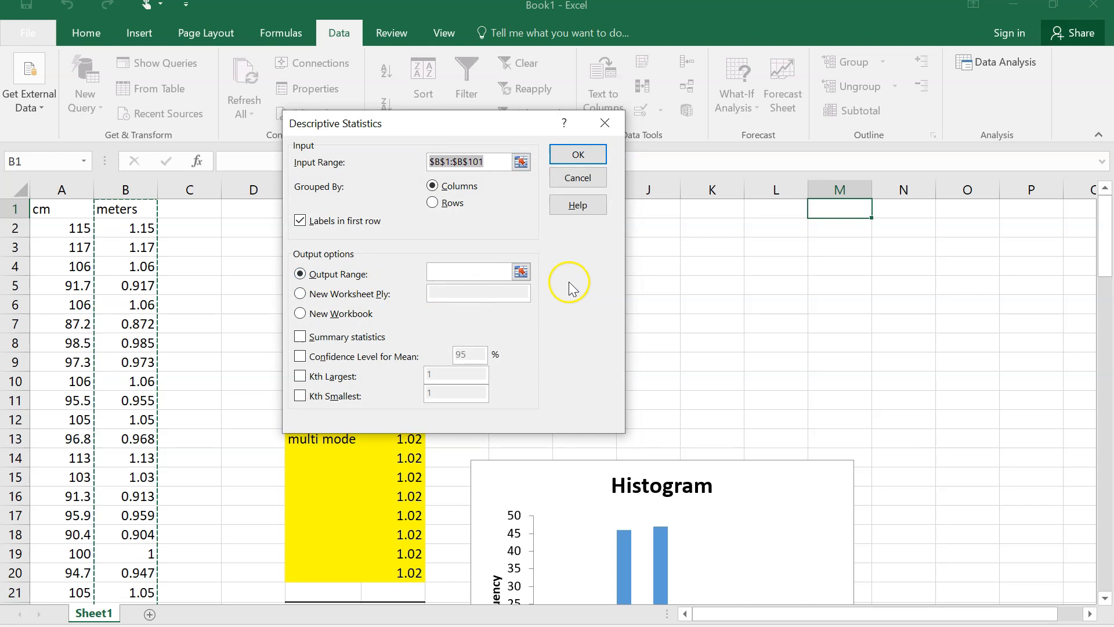
click(525, 272)
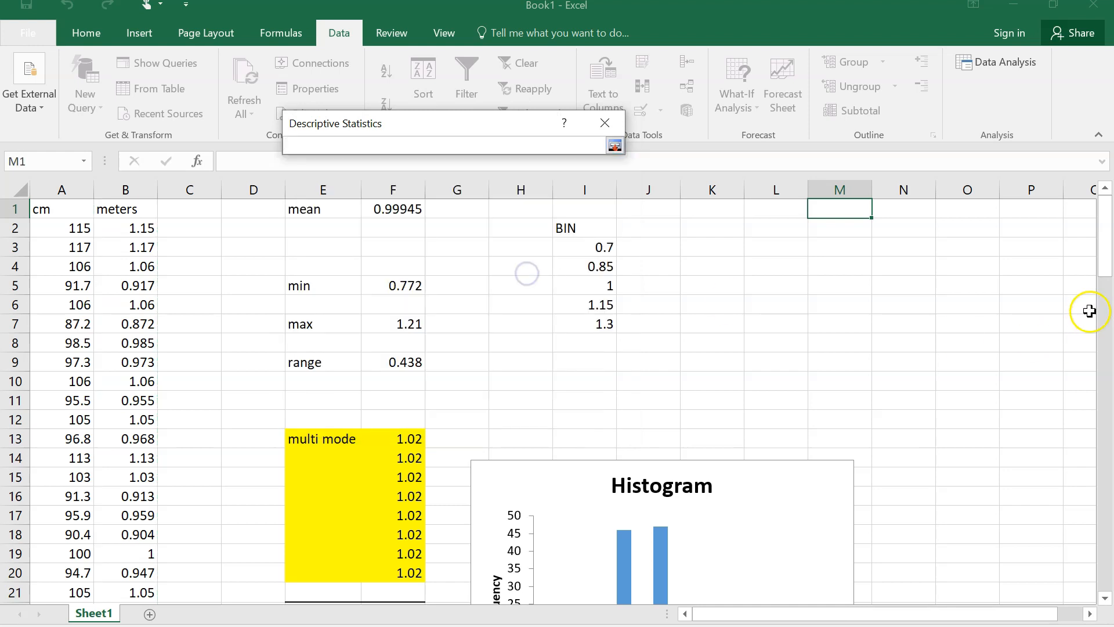
click(963, 211)
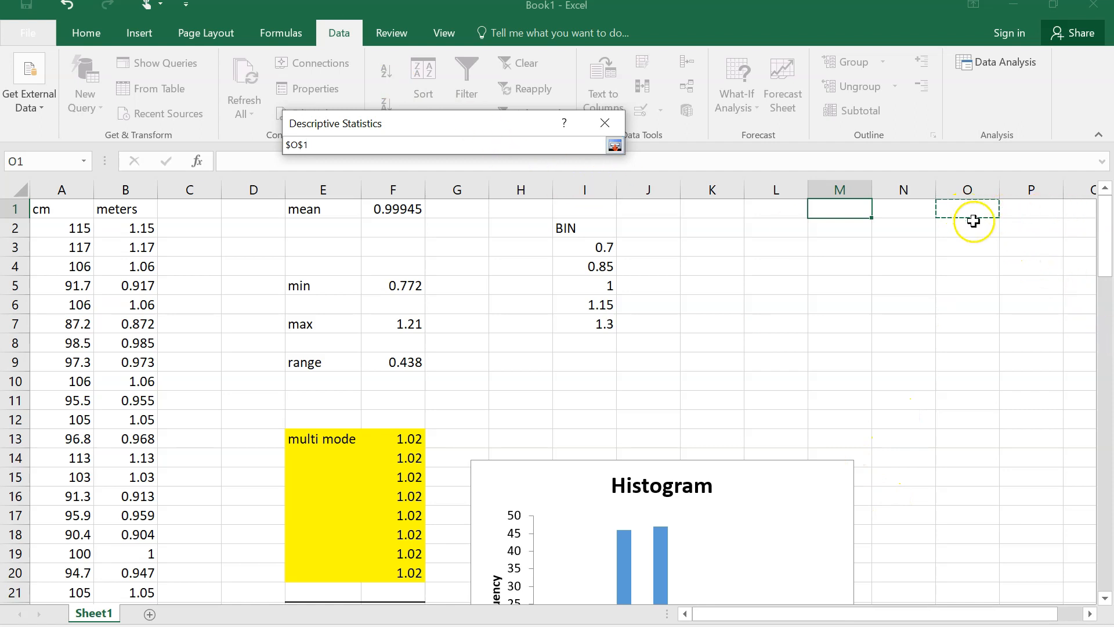
click(615, 145)
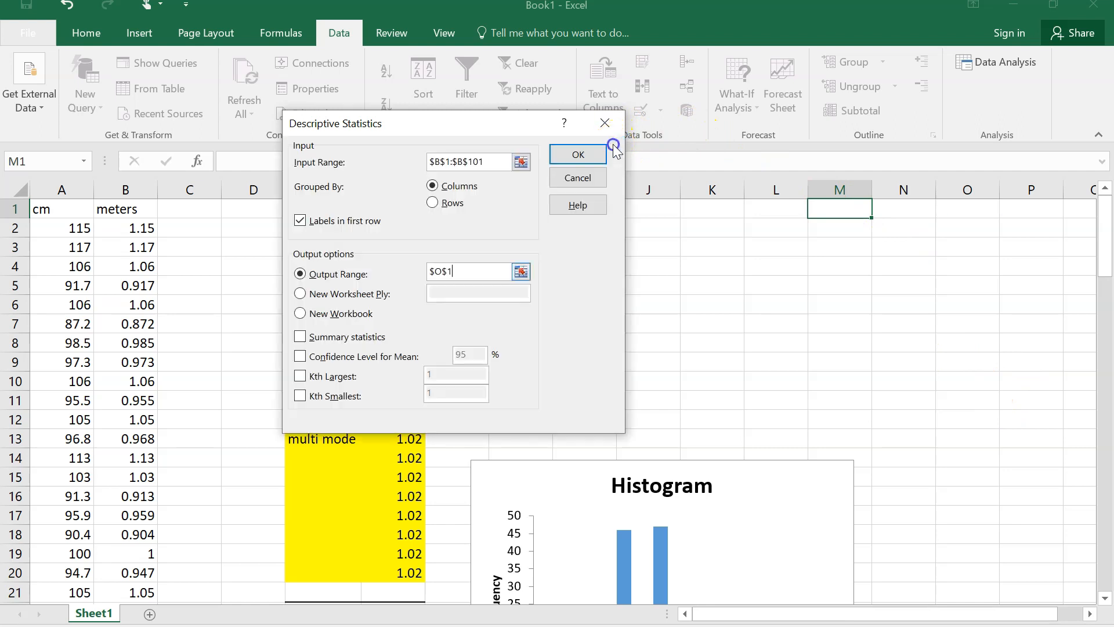
click(376, 336)
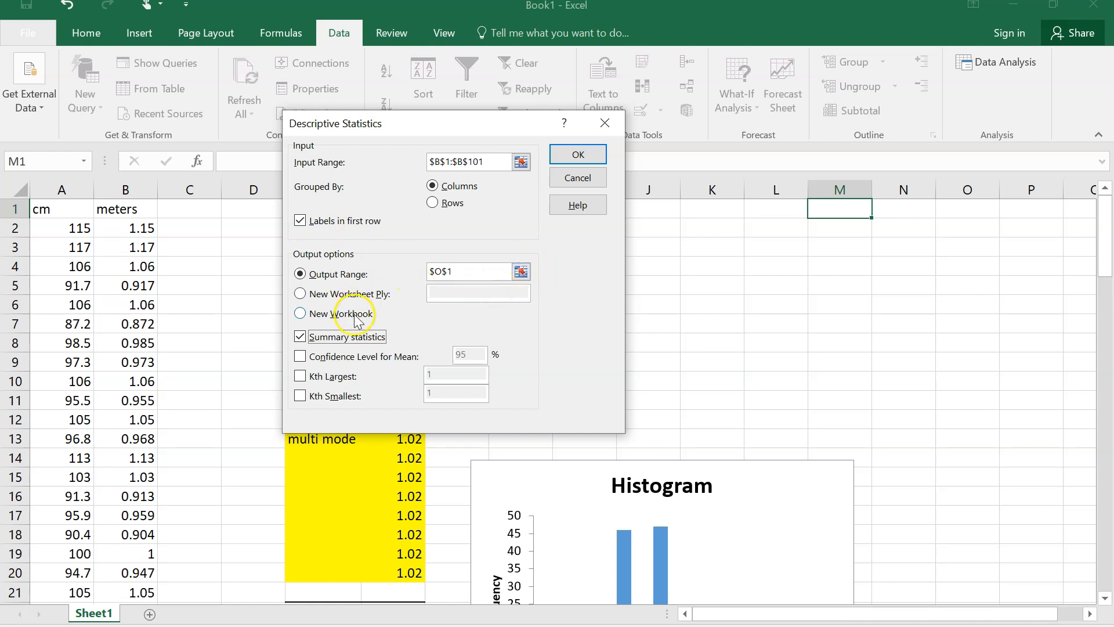
click(577, 154)
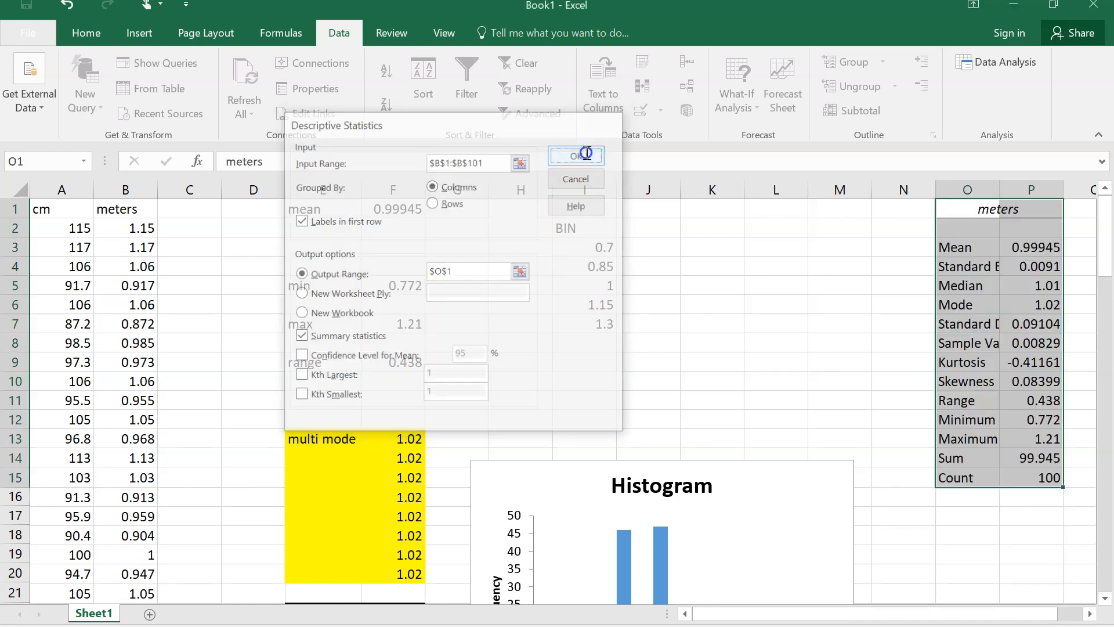
Step: Widen column O to fit the labels of the descriptive statistics table
drag(1000, 189, 1000, 189)
double_click(1000, 189)
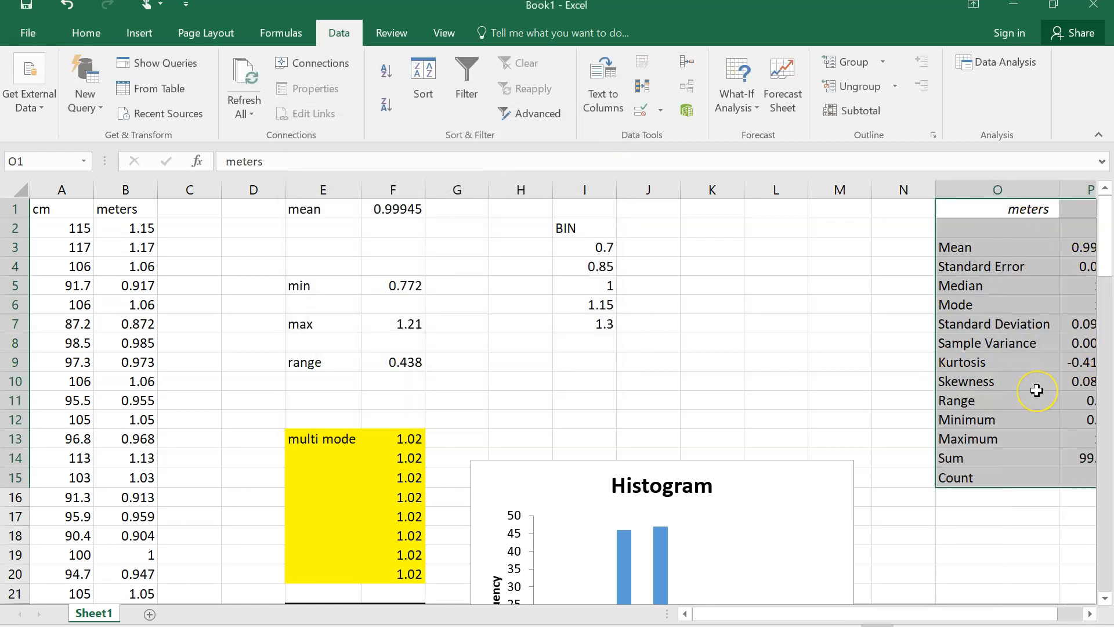
key(Right)
key(Right)
key(Right)
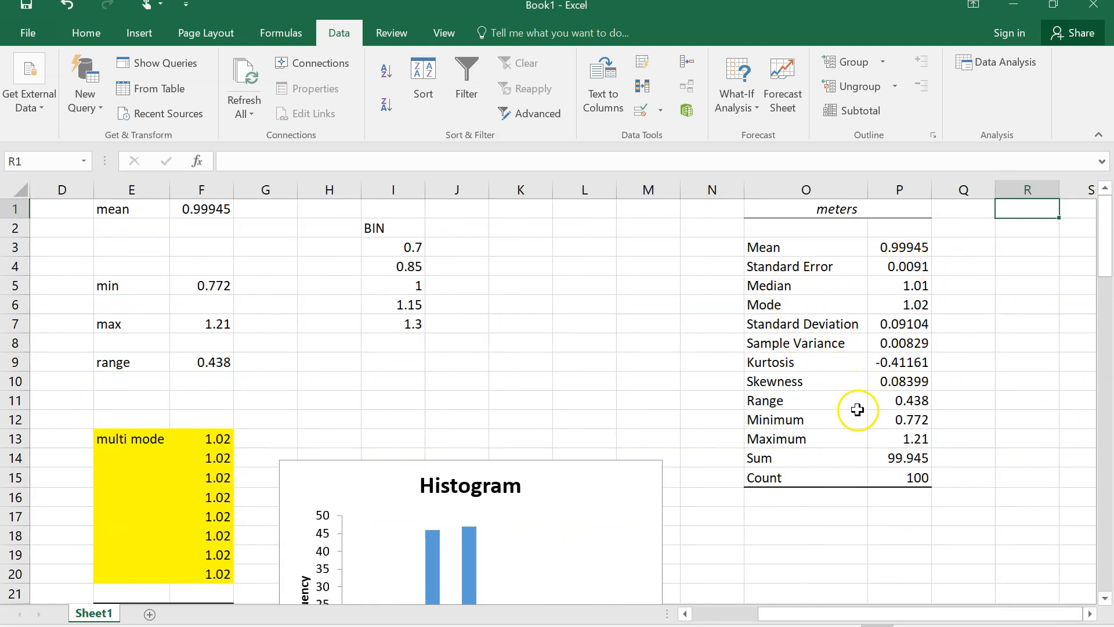
Step: Review the descriptive statistics table against the computed mean, min, max, range and modes, and look over the histogram
key(Left)
key(Left)
key(Left)
key(Left)
key(Left)
key(Left)
key(Left)
key(Left)
key(Left)
key(Left)
key(Left)
key(Left)
key(Left)
key(Left)
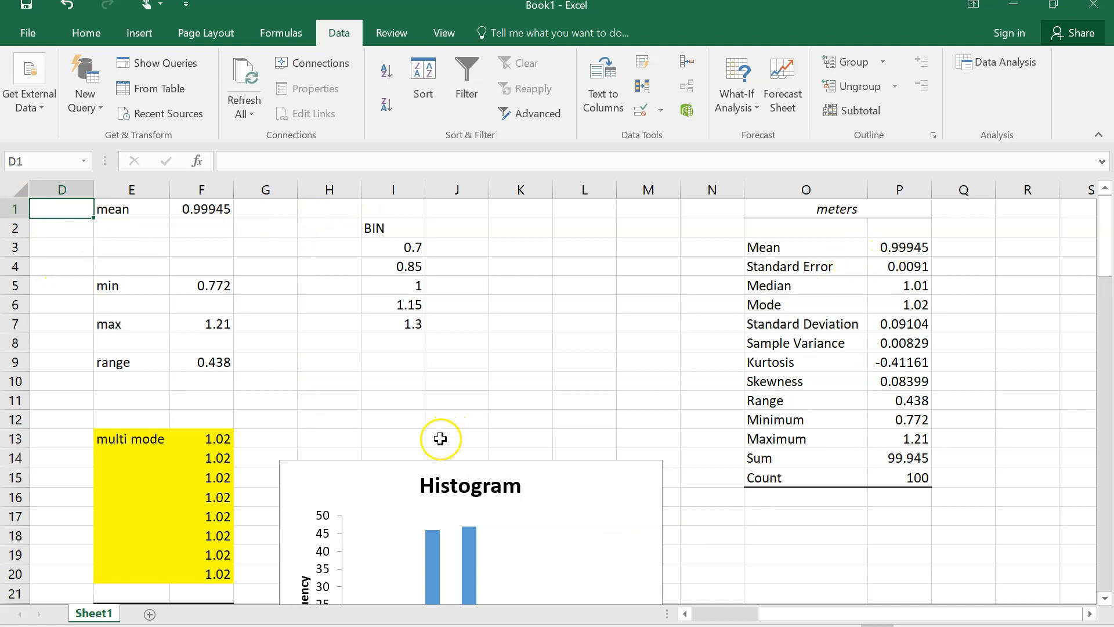
scroll(440, 439, down, 3)
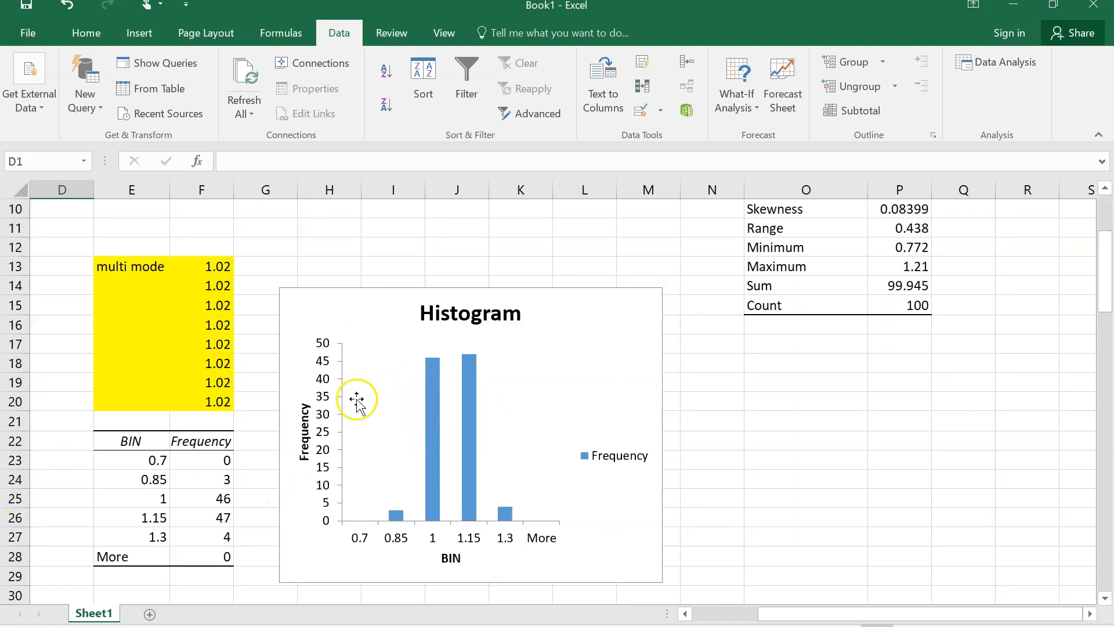